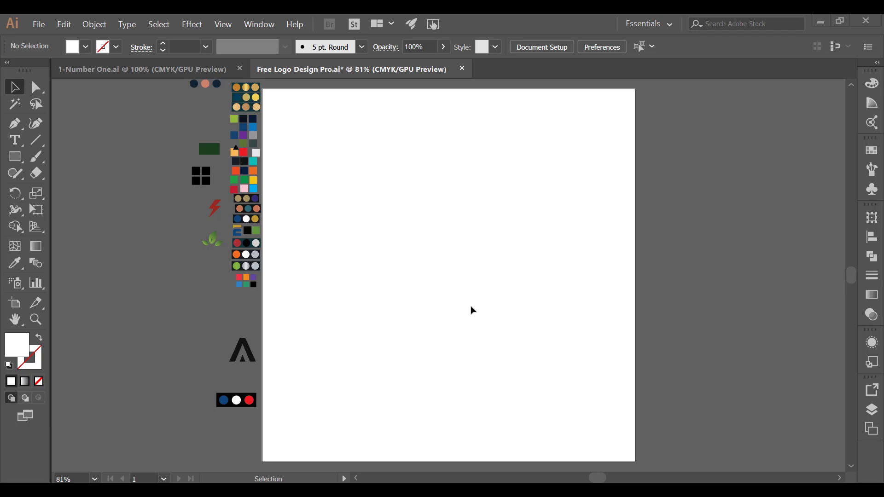
Step: Draw a three-sided polygon with a 356.0333 px radius in the upper part of the artboard
{"action": "left_click", "coordinate": [16, 164]}
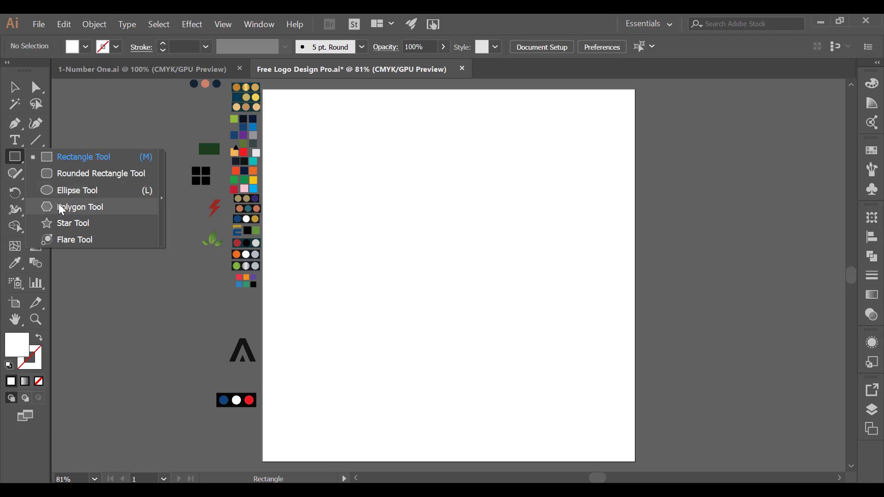
{"action": "left_click", "coordinate": [58, 207]}
{"action": "left_click_drag", "start_coordinate": [463, 205], "coordinate": [568, 302]}
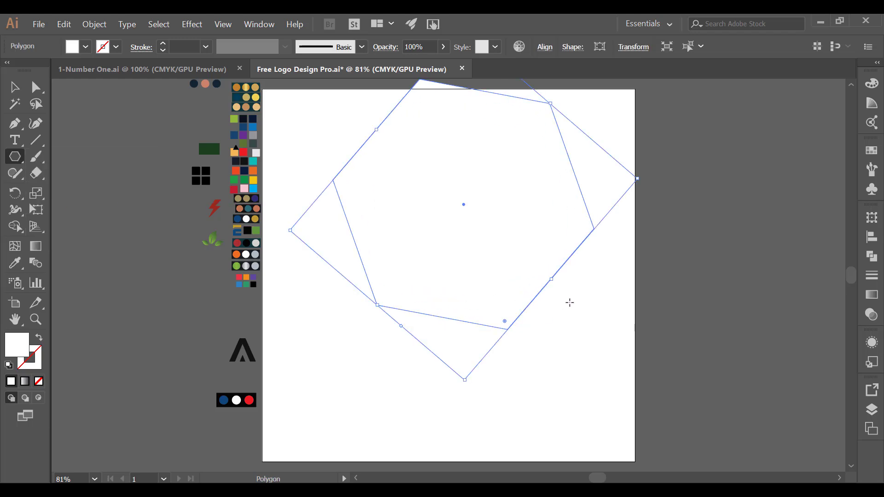
{"action": "key", "text": "ctrl+z"}
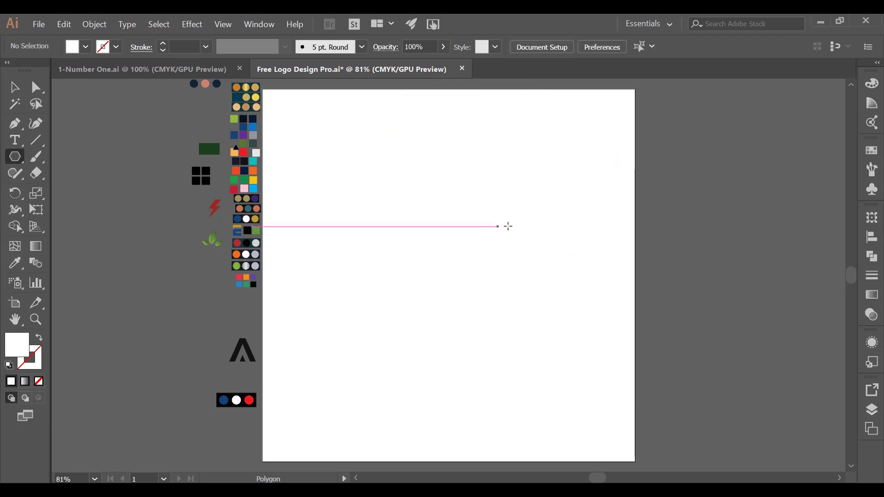
{"action": "left_click", "coordinate": [465, 235]}
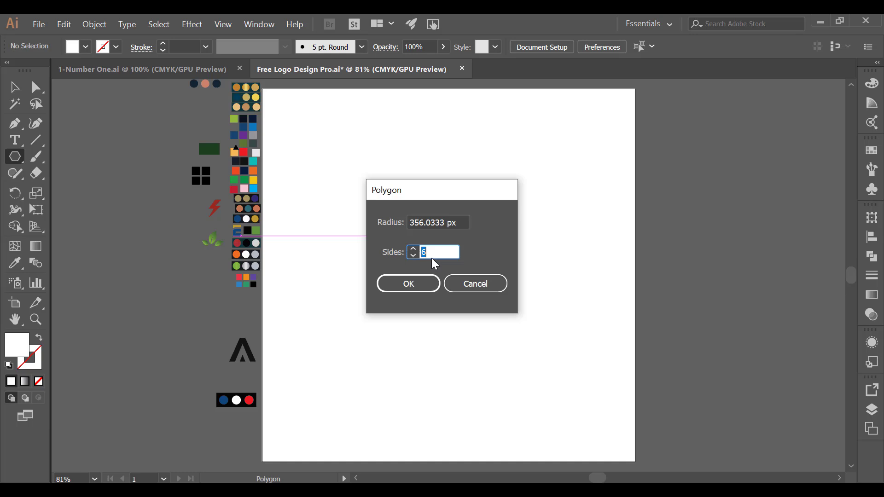
{"action": "type", "text": "3"}
{"action": "left_click", "coordinate": [421, 282]}
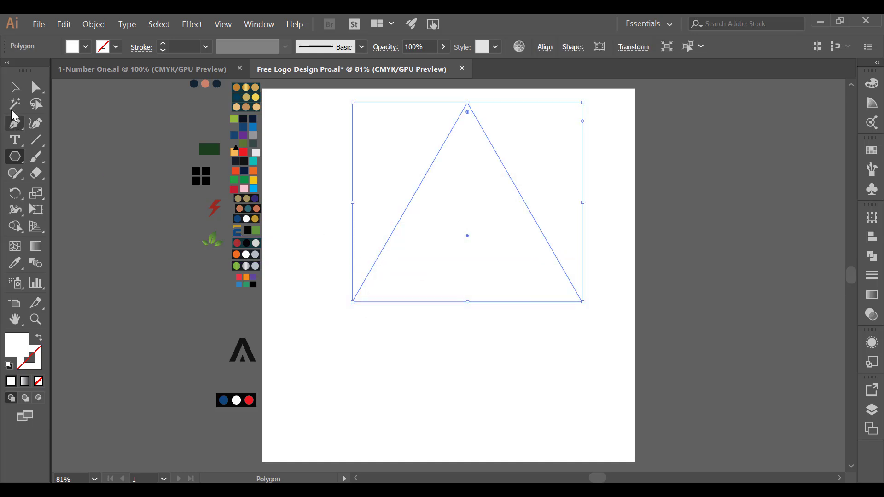
Step: Fill the triangle with the near-black colour sampled from the swatches beside the artboard
{"action": "left_click", "coordinate": [14, 87]}
{"action": "left_click", "coordinate": [17, 263]}
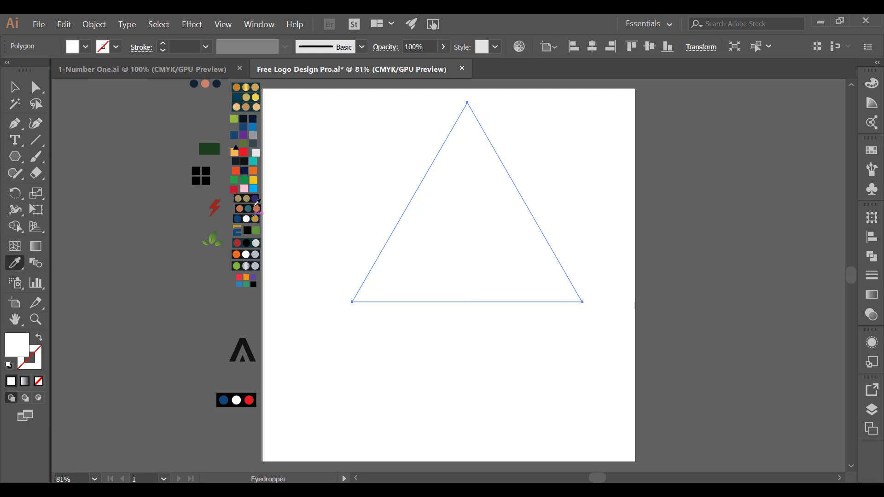
{"action": "left_click", "coordinate": [243, 162]}
{"action": "left_click", "coordinate": [15, 86]}
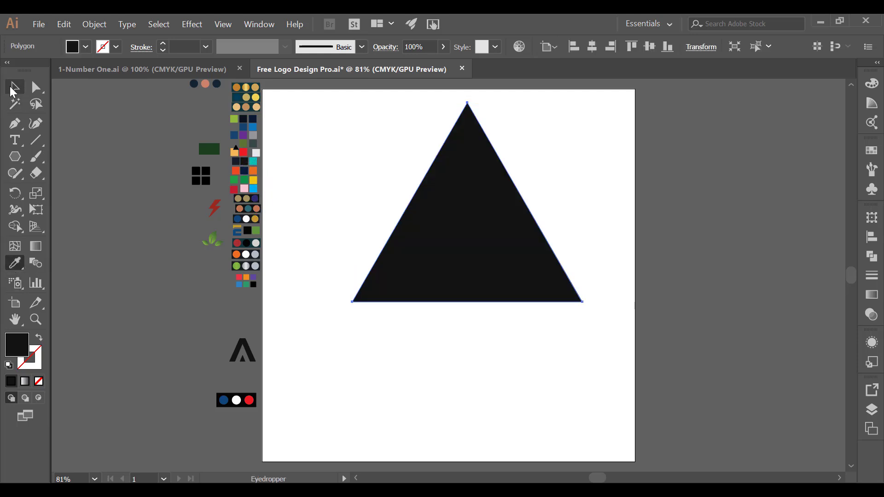
Step: Move the black triangle down and centre it on the artboard horizontally and vertically
{"action": "left_click", "coordinate": [468, 207]}
{"action": "left_click_drag", "start_coordinate": [474, 160], "coordinate": [474, 251]}
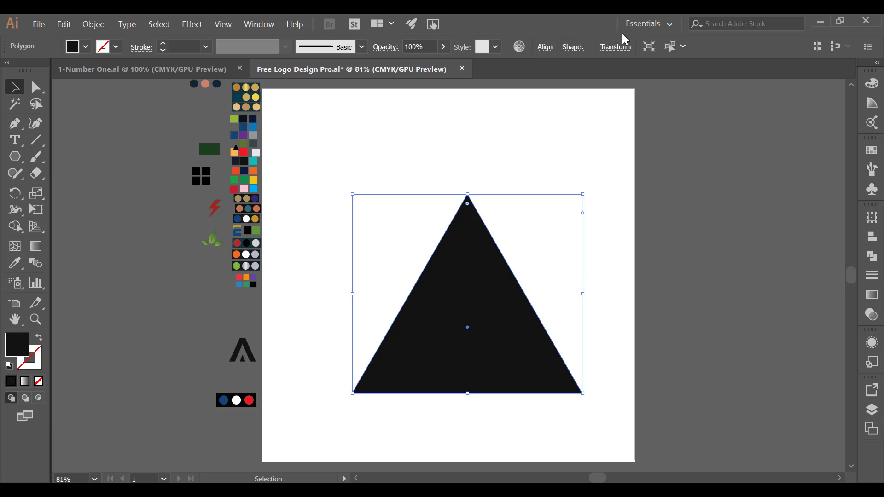
{"action": "left_click", "coordinate": [544, 47]}
{"action": "left_click", "coordinate": [431, 84]}
{"action": "left_click", "coordinate": [516, 84]}
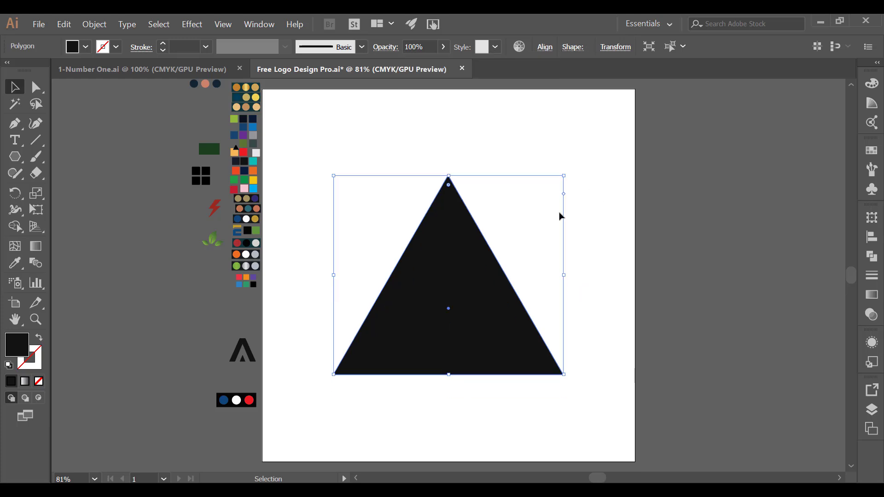
Step: Rotate the triangle 180 degrees so its apex points down, and shift it slightly upward
{"action": "left_click", "coordinate": [585, 179]}
{"action": "left_click", "coordinate": [473, 248]}
{"action": "left_click", "coordinate": [537, 217]}
{"action": "left_click", "coordinate": [459, 240]}
{"action": "left_click", "coordinate": [583, 215]}
{"action": "left_click", "coordinate": [454, 263]}
{"action": "left_click", "coordinate": [591, 238]}
{"action": "left_click", "coordinate": [470, 274]}
{"action": "left_click_drag", "start_coordinate": [568, 169], "coordinate": [413, 356]}
{"action": "left_click", "coordinate": [585, 302]}
{"action": "left_click_drag", "start_coordinate": [496, 314], "coordinate": [496, 259]}
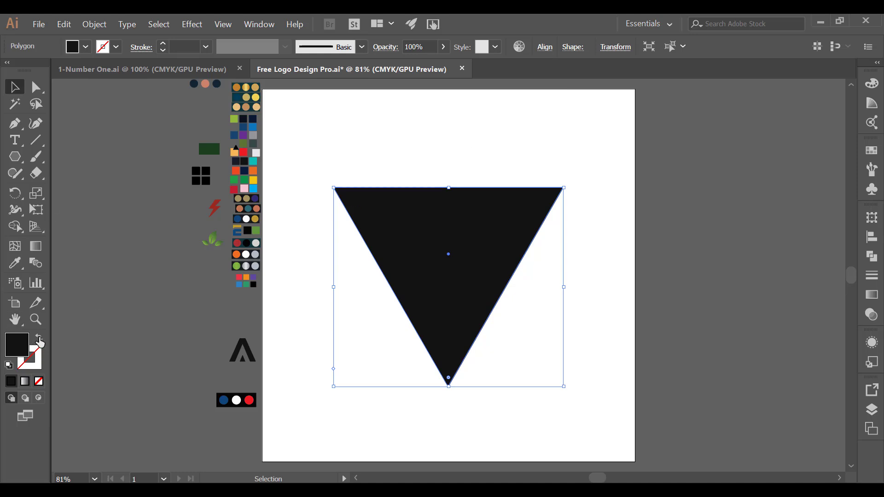
Step: Swap the triangle's fill and stroke to leave a 1 pt outline, and align the stroke to the inside
{"action": "left_click", "coordinate": [38, 340]}
{"action": "left_click", "coordinate": [418, 161]}
{"action": "left_click", "coordinate": [470, 188]}
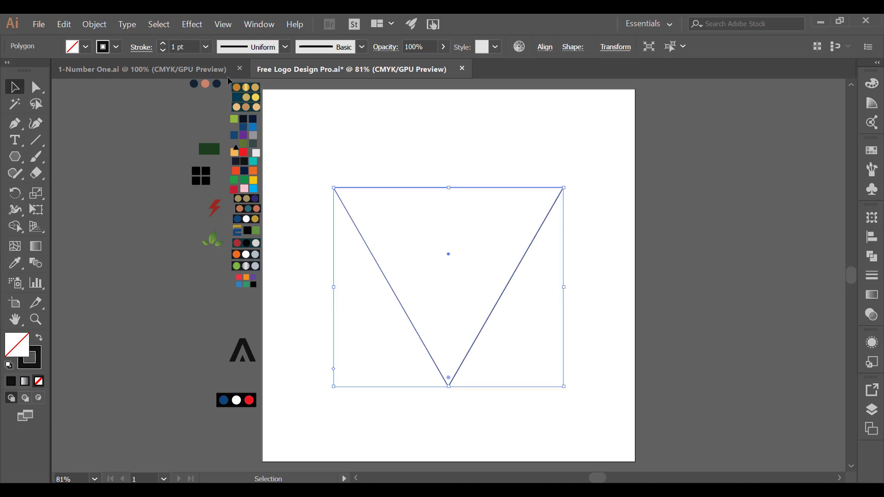
{"action": "left_click", "coordinate": [142, 46]}
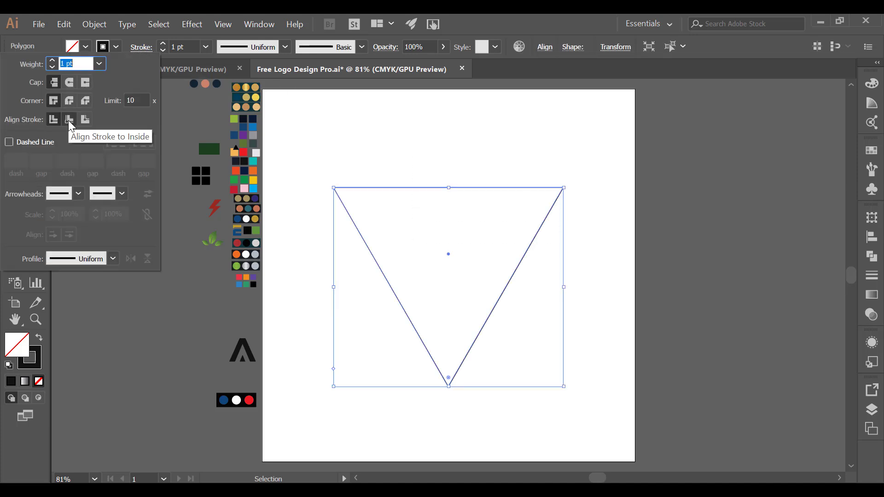
{"action": "left_click", "coordinate": [69, 120]}
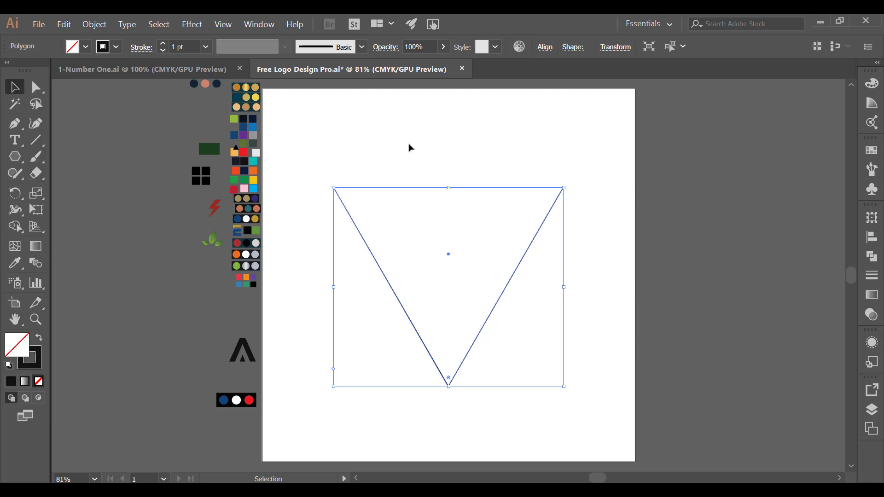
Step: Scale the outlined triangle down to about two thirds of its size and centre it on the artboard
{"action": "left_click_drag", "start_coordinate": [419, 141], "coordinate": [524, 291]}
{"action": "left_click", "coordinate": [545, 46]}
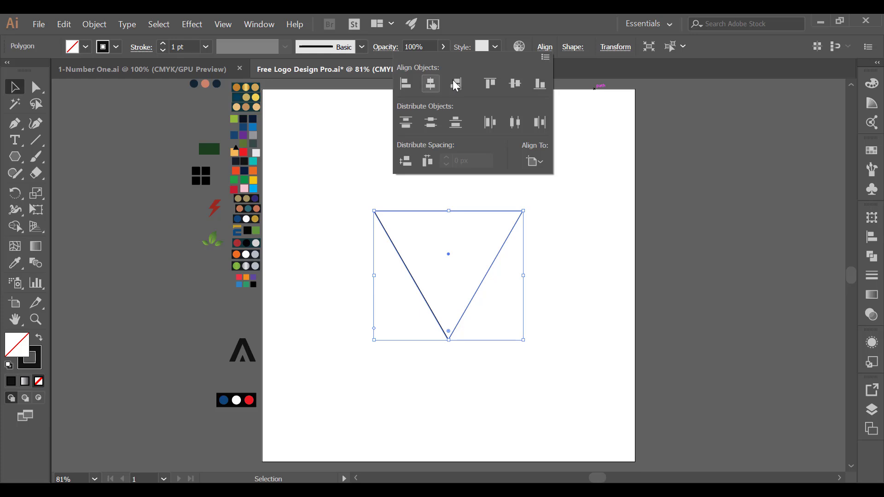
{"action": "left_click", "coordinate": [618, 290]}
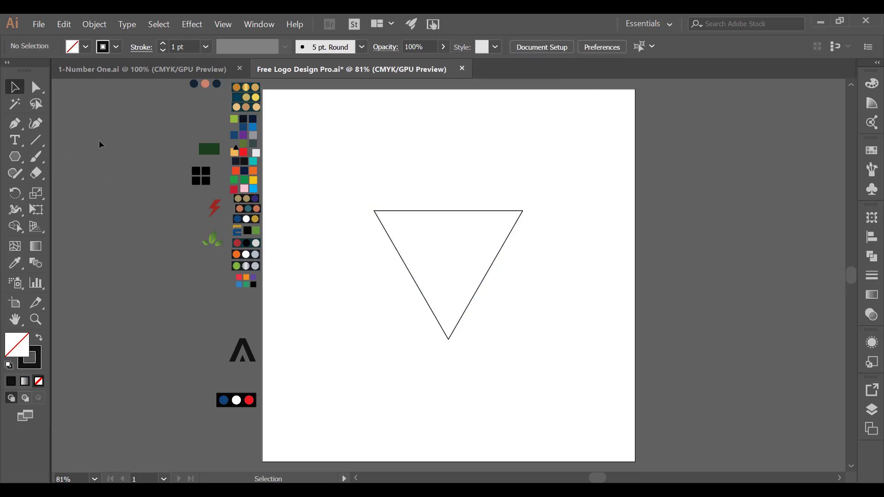
Step: Draw a line along the triangle's left edge extending past its lower tip, and move it up inside the triangle
{"action": "left_click", "coordinate": [35, 146]}
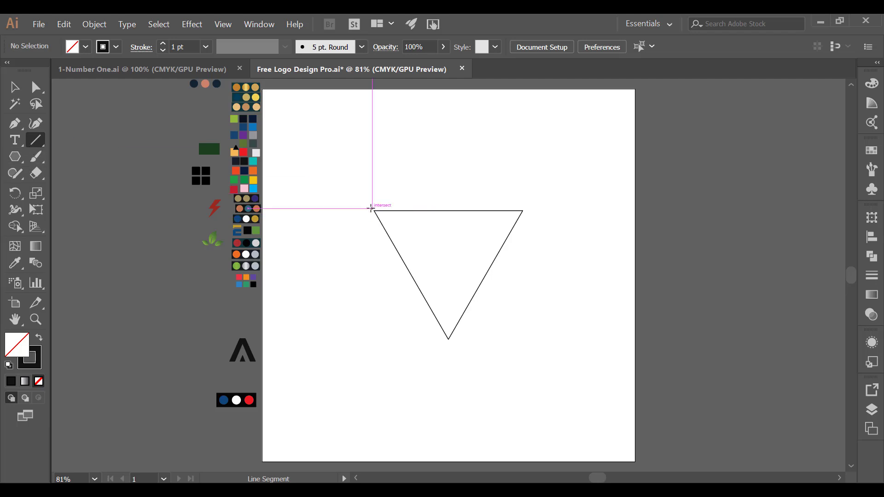
{"action": "left_click_drag", "start_coordinate": [375, 210], "coordinate": [505, 424]}
{"action": "left_click", "coordinate": [14, 86]}
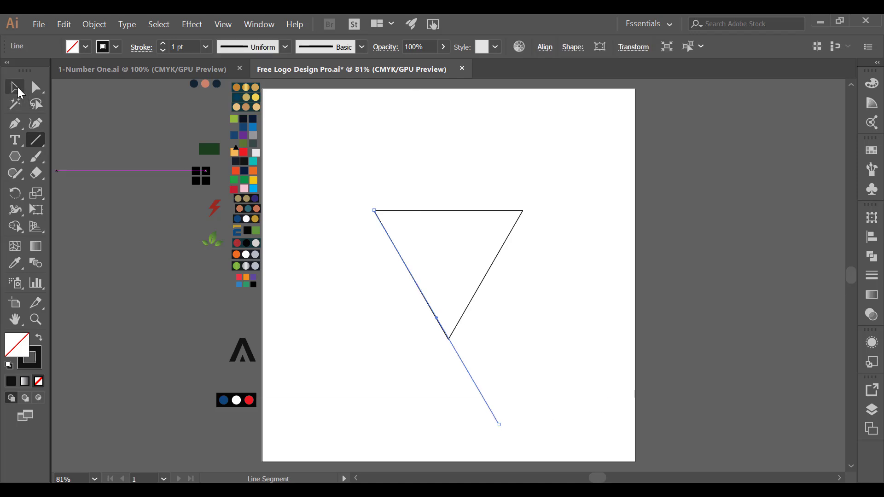
{"action": "left_click", "coordinate": [551, 229]}
{"action": "left_click_drag", "start_coordinate": [461, 362], "coordinate": [464, 325]}
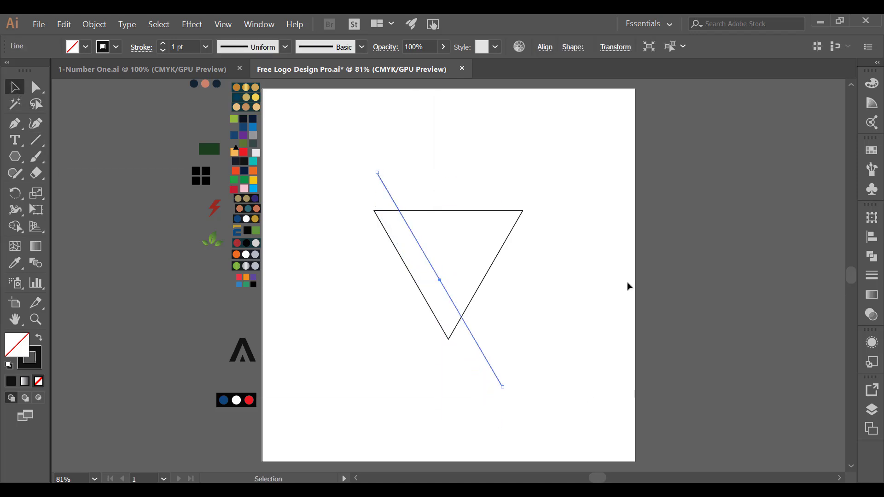
{"action": "left_click", "coordinate": [629, 286]}
Step: Draw a horizontal line across the triangle just below its top edge, extending beyond both sides
{"action": "left_click", "coordinate": [36, 140]}
{"action": "mouse_move", "coordinate": [370, 236]}
{"action": "left_mouse_down"}
{"action": "mouse_move", "coordinate": [614, 242]}
{"action": "mouse_move", "coordinate": [620, 250]}
{"action": "mouse_move", "coordinate": [536, 259]}
{"action": "mouse_move", "coordinate": [616, 253]}
{"action": "mouse_move", "coordinate": [538, 234]}
{"action": "left_mouse_up"}
{"action": "left_click", "coordinate": [14, 92]}
{"action": "left_click", "coordinate": [649, 228]}
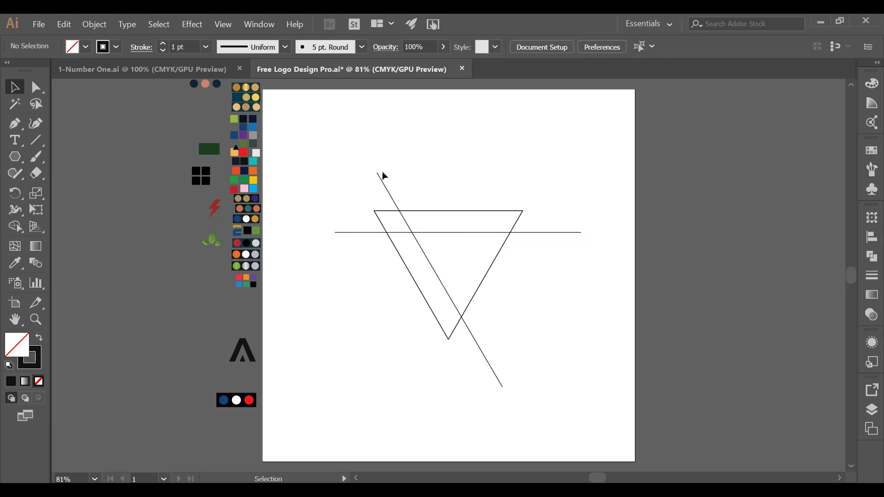
Step: Adjust the diagonal line's horizontal position so it runs parallel to the triangle's left edge, farther inside
{"action": "left_click_drag", "start_coordinate": [385, 182], "coordinate": [408, 181]}
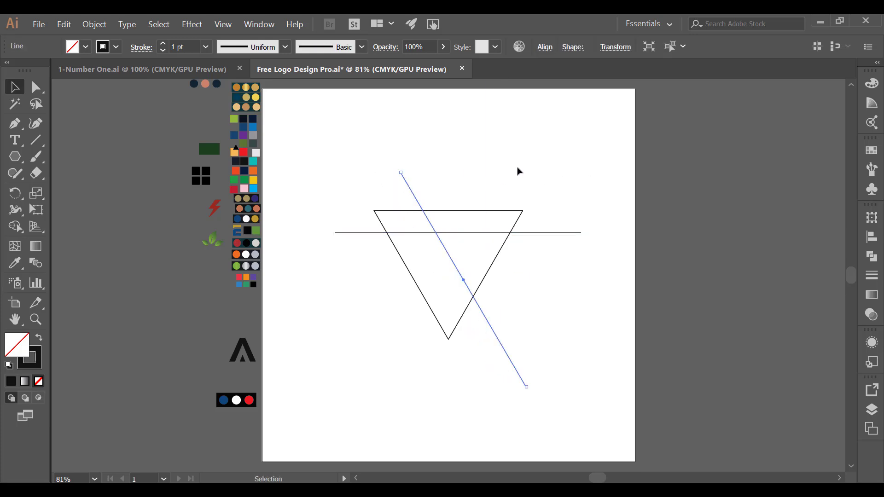
{"action": "left_click", "coordinate": [519, 172]}
{"action": "left_click", "coordinate": [409, 187]}
{"action": "left_click_drag", "start_coordinate": [408, 188], "coordinate": [397, 191]}
{"action": "left_click", "coordinate": [456, 186]}
Step: Reflect the diagonal line across the vertical axis
{"action": "left_click", "coordinate": [404, 195]}
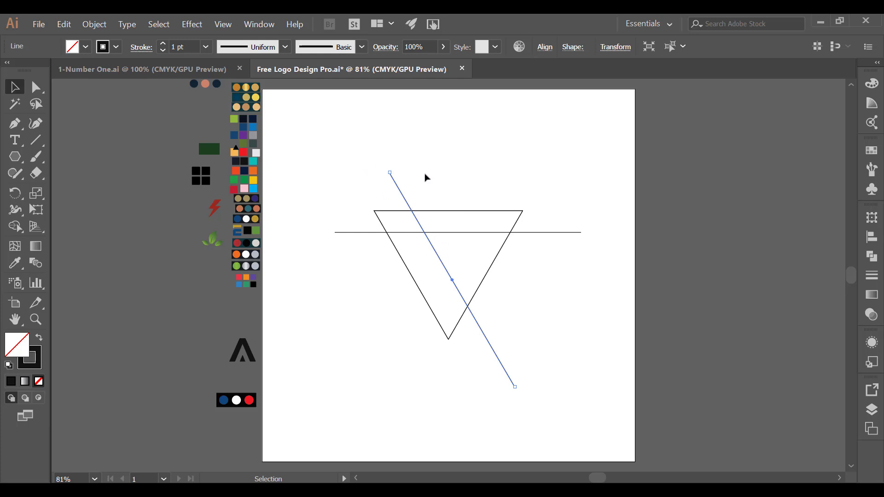
{"action": "right_click", "coordinate": [408, 177]}
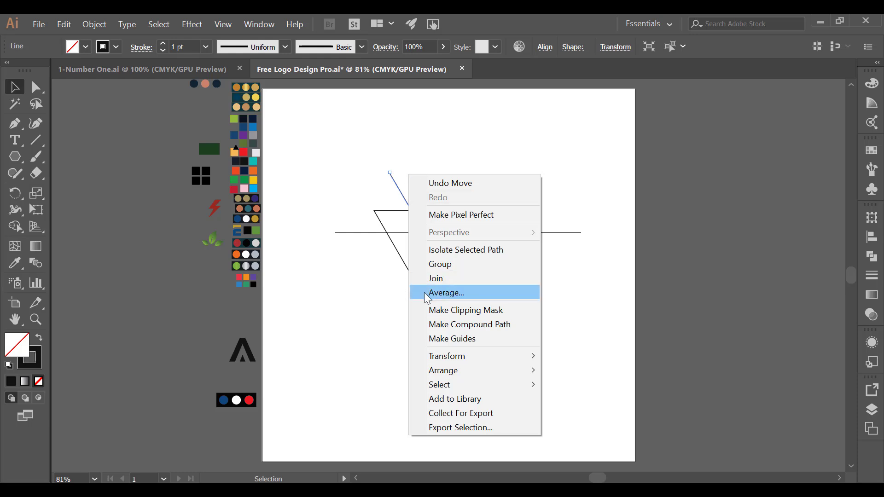
{"action": "mouse_move", "coordinate": [457, 358]}
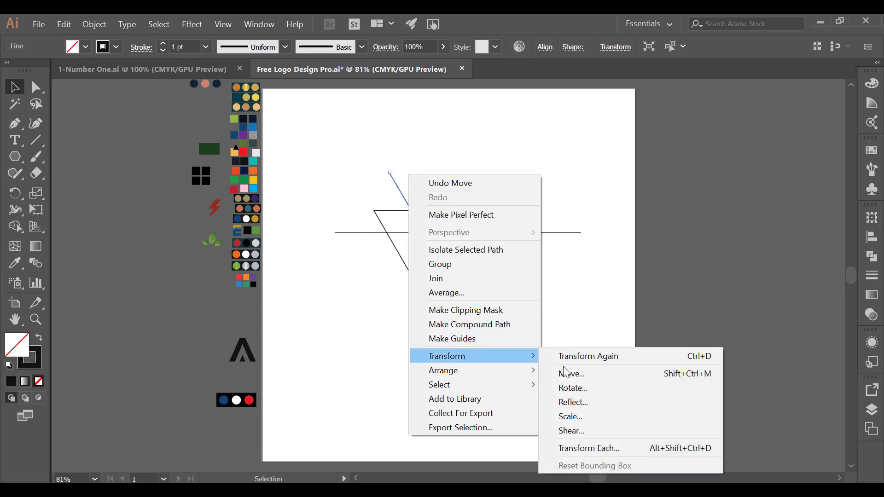
{"action": "left_click", "coordinate": [574, 401]}
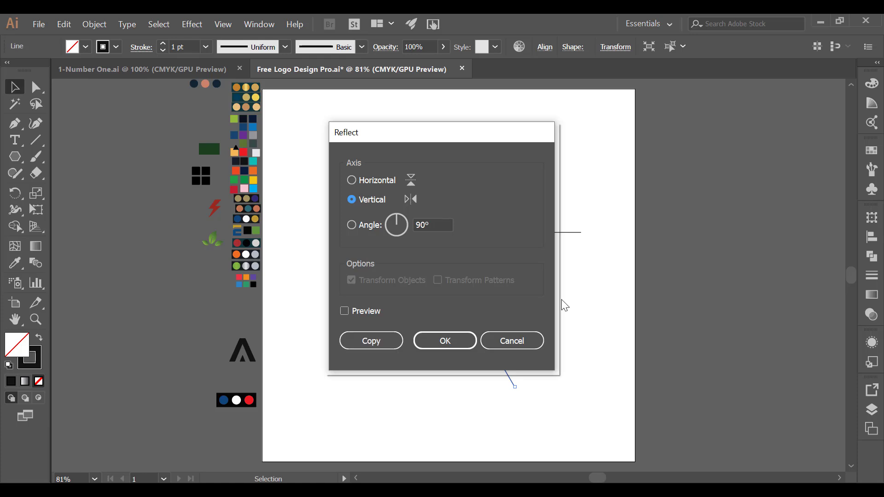
{"action": "left_click", "coordinate": [451, 339]}
{"action": "left_click", "coordinate": [484, 273]}
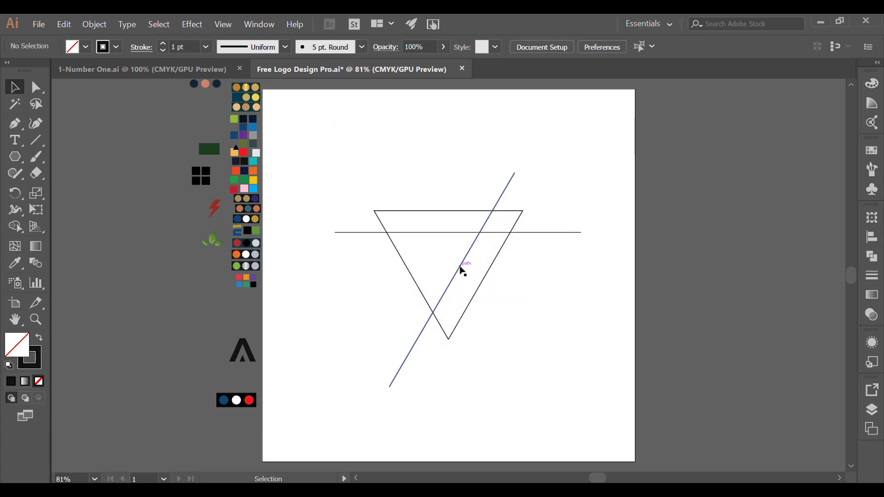
Step: Move the reflected line left and place a parallel copy a short distance to its right
{"action": "left_click_drag", "start_coordinate": [460, 271], "coordinate": [425, 271]}
{"action": "left_click_drag", "start_coordinate": [377, 141], "coordinate": [548, 304]}
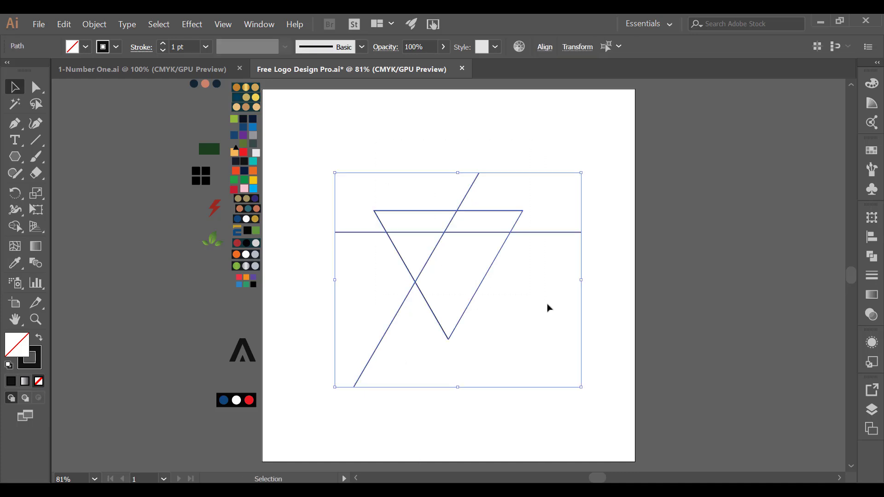
{"action": "left_click", "coordinate": [498, 162]}
{"action": "left_click_drag", "start_coordinate": [471, 183], "coordinate": [497, 180]}
{"action": "left_click_drag", "start_coordinate": [431, 152], "coordinate": [539, 184]}
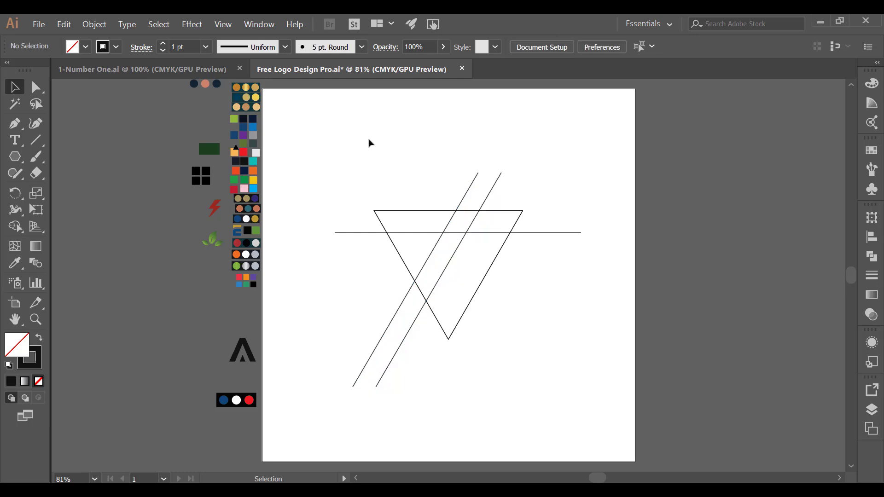
Step: Set the stroke weight of the triangle and all lines to 20 pt, and scale the artwork down slightly
{"action": "left_click_drag", "start_coordinate": [366, 133], "coordinate": [538, 301]}
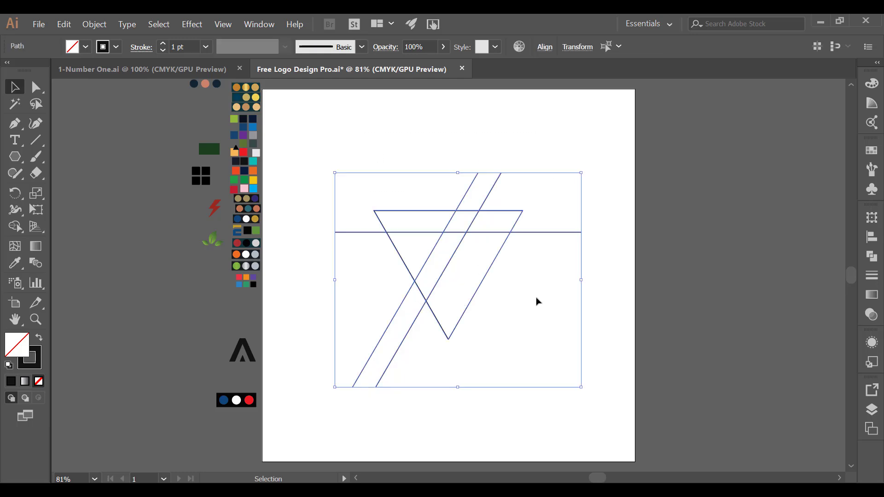
{"action": "left_click", "coordinate": [206, 47]}
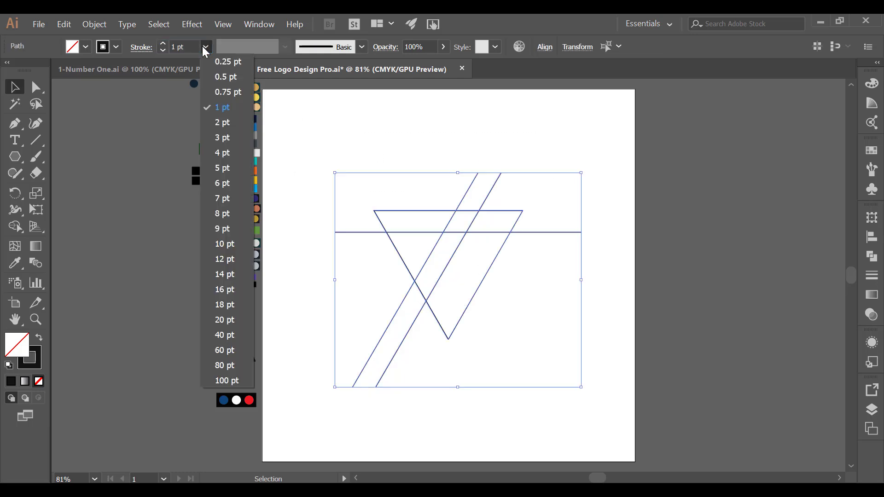
{"action": "left_click", "coordinate": [226, 244]}
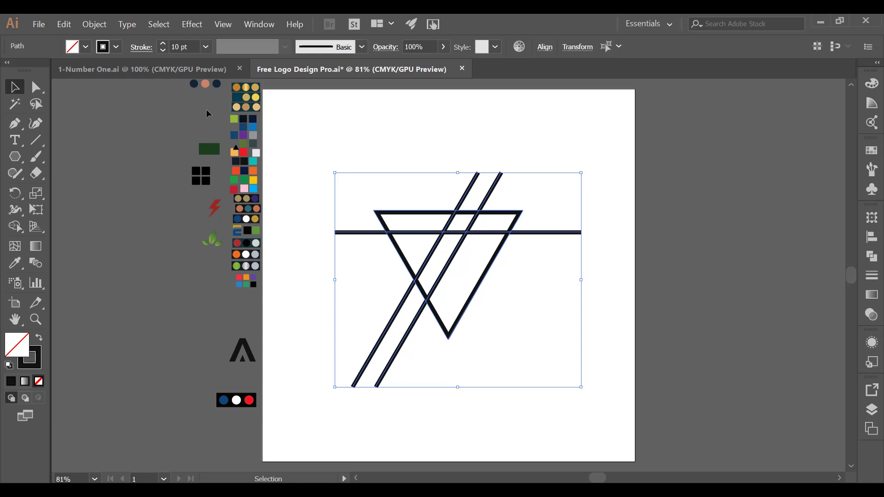
{"action": "left_click", "coordinate": [204, 48]}
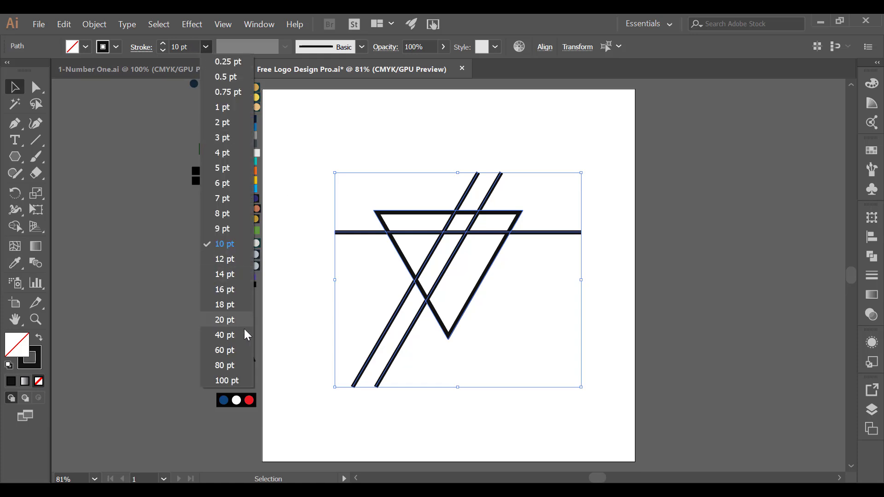
{"action": "left_click", "coordinate": [226, 321]}
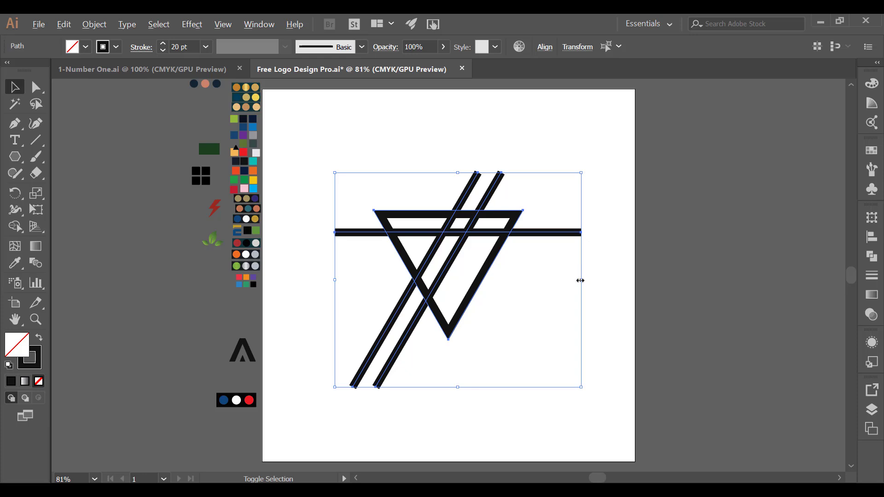
{"action": "left_click_drag", "start_coordinate": [581, 281], "coordinate": [566, 281]}
{"action": "left_click", "coordinate": [614, 291]}
Step: Set the stroke weight of the triangle and all lines to 31 pt after trying 40 pt and 30 pt
{"action": "left_click_drag", "start_coordinate": [355, 176], "coordinate": [523, 336]}
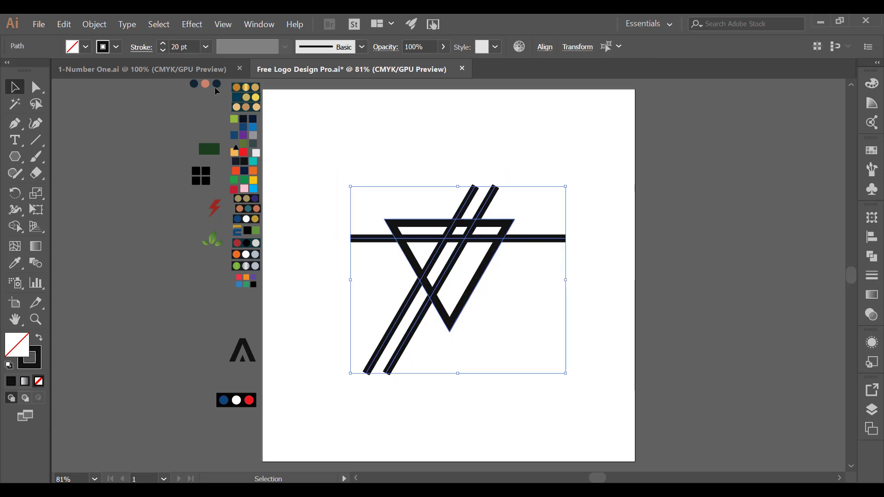
{"action": "double_click", "coordinate": [184, 46]}
{"action": "type", "text": "40"}
{"action": "key", "text": "Return"}
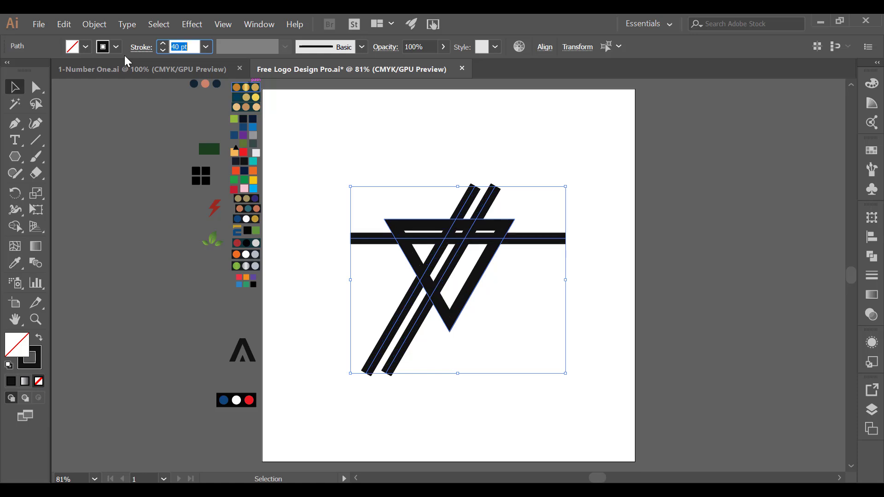
{"action": "type", "text": "30"}
{"action": "key", "text": "Return"}
{"action": "key", "text": "Up"}
{"action": "left_click", "coordinate": [520, 266]}
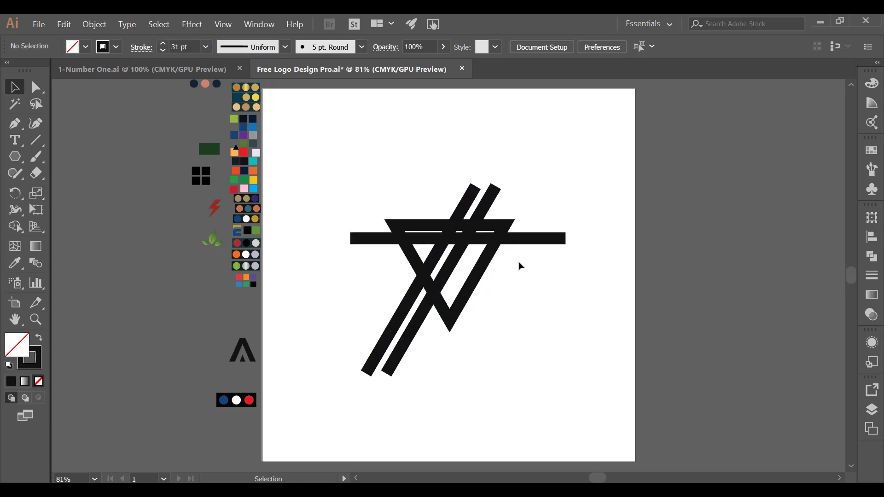
Step: Lower the horizontal line slightly away from the triangle's top edge, and nudge both diagonal lines a little to the left
{"action": "left_click_drag", "start_coordinate": [529, 241], "coordinate": [529, 248]}
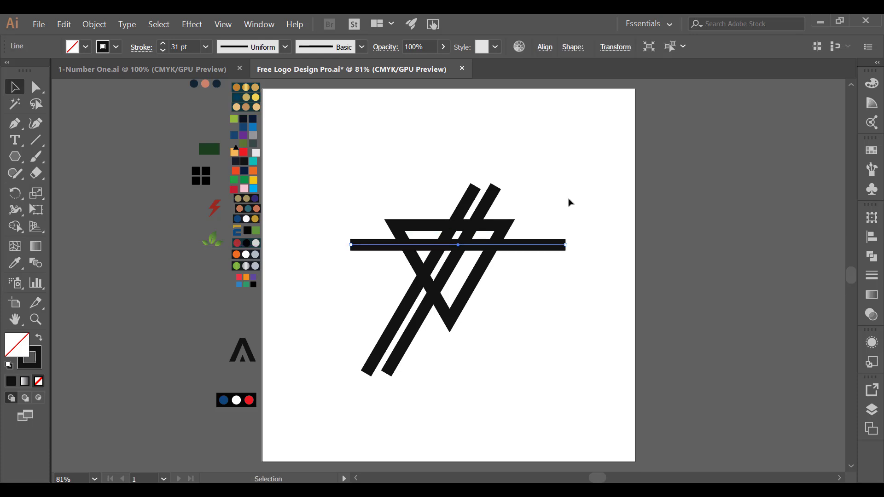
{"action": "left_click", "coordinate": [569, 203]}
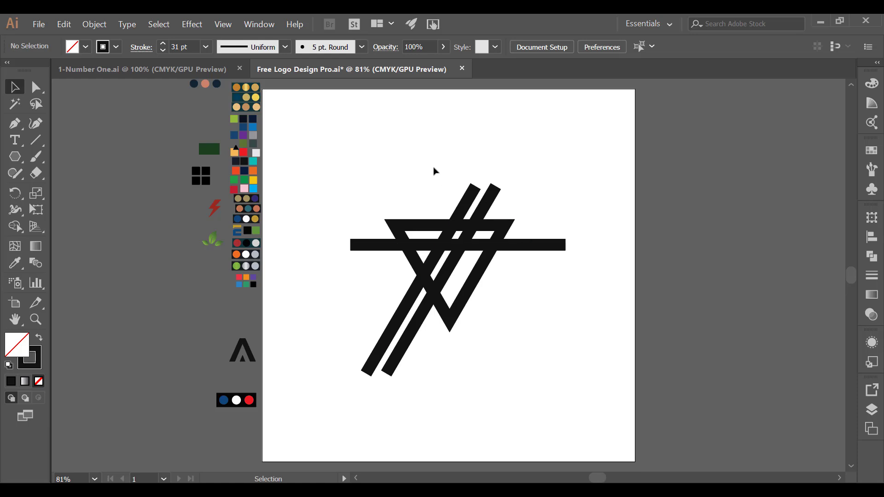
{"action": "left_click_drag", "start_coordinate": [435, 172], "coordinate": [516, 192]}
{"action": "key", "text": "Left"}
{"action": "key", "text": "Left"}
{"action": "key", "text": "Left"}
{"action": "key", "text": "Left"}
{"action": "key", "text": "Left"}
{"action": "key", "text": "Left"}
{"action": "key", "text": "Left"}
{"action": "key", "text": "Left"}
{"action": "key", "text": "Left"}
{"action": "key", "text": "Left"}
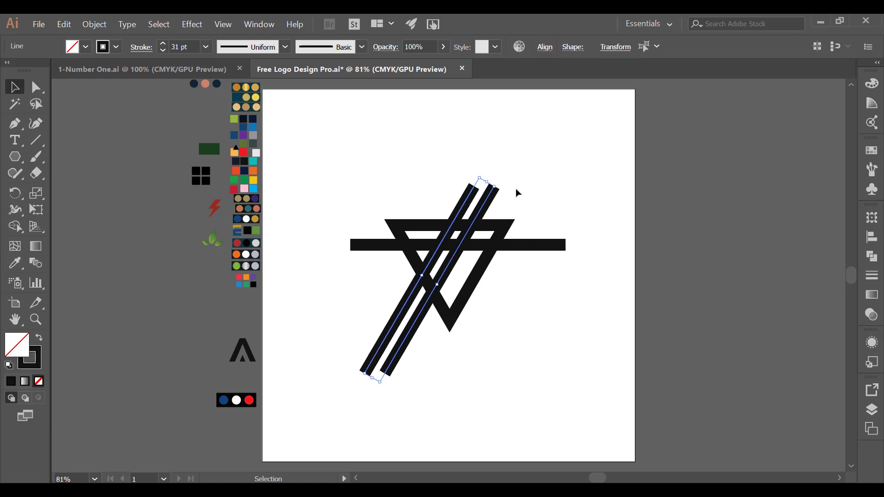
{"action": "key", "text": "Left"}
{"action": "key", "text": "Left"}
{"action": "key", "text": "Left"}
{"action": "key", "text": "Left"}
{"action": "key", "text": "Left"}
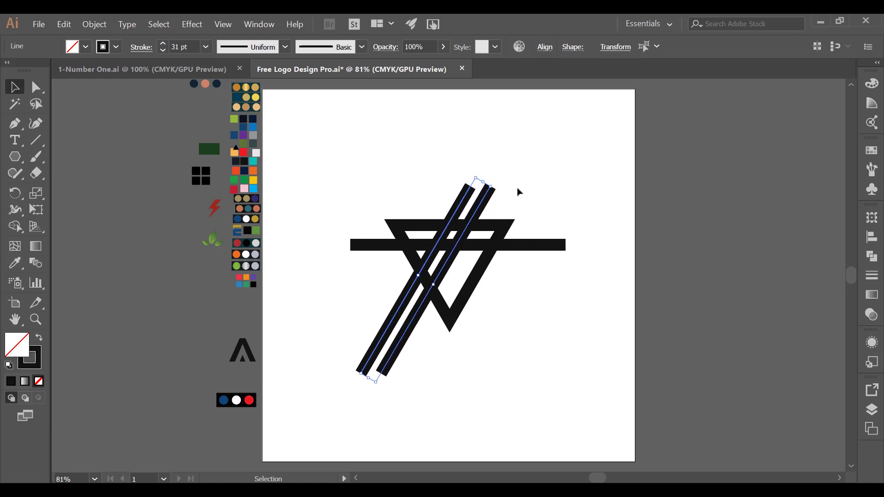
{"action": "left_click", "coordinate": [585, 213]}
Step: Expand the appearance of the triangle and all the crossing lines
{"action": "left_click_drag", "start_coordinate": [402, 138], "coordinate": [572, 317]}
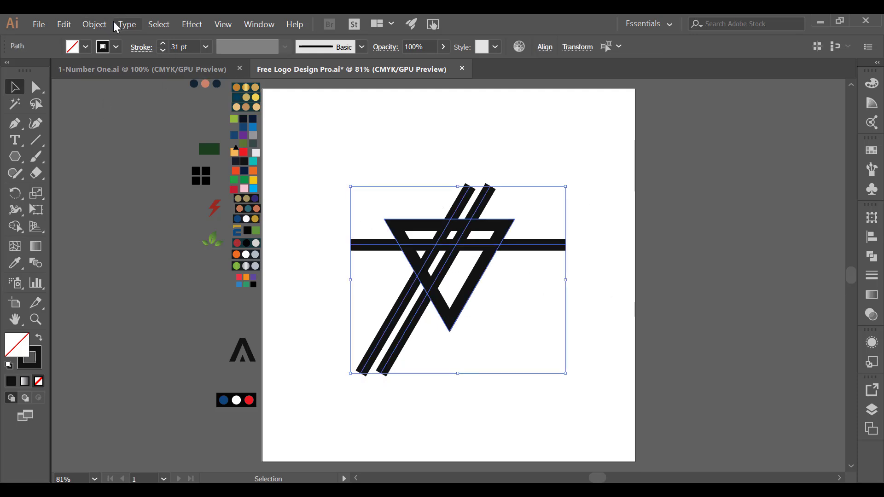
{"action": "left_click", "coordinate": [96, 25]}
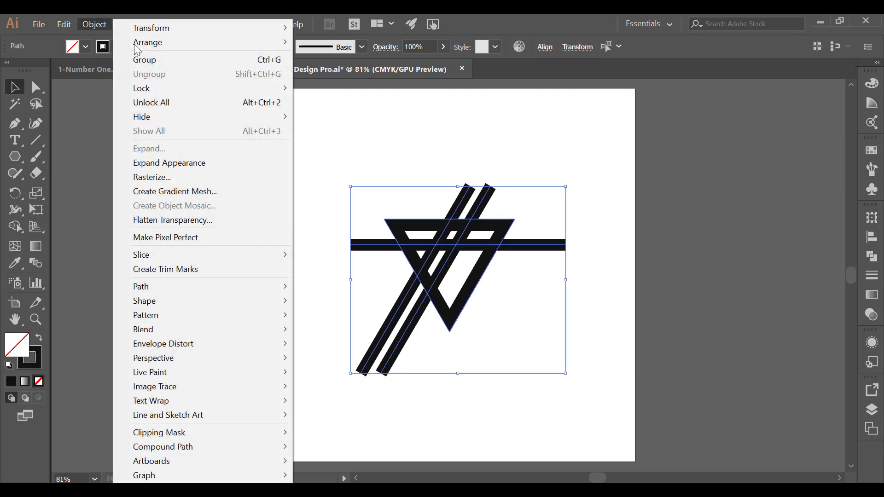
{"action": "left_click", "coordinate": [148, 164]}
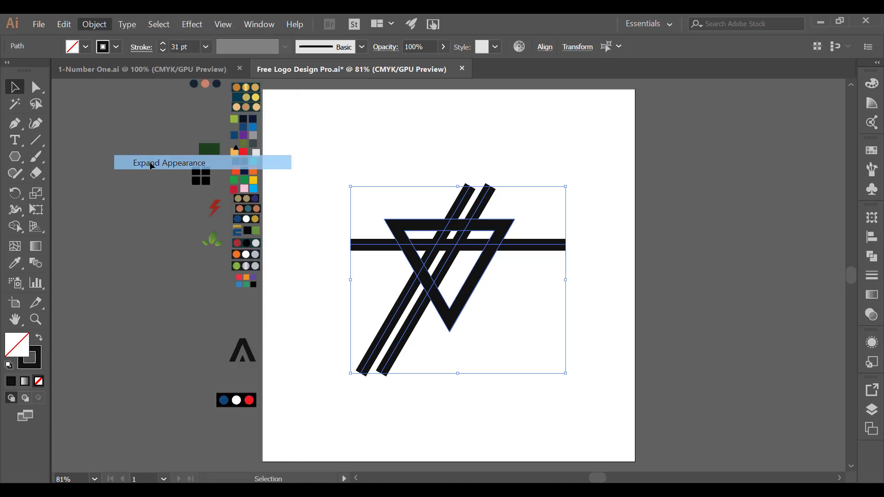
{"action": "left_click", "coordinate": [529, 304]}
{"action": "left_click", "coordinate": [469, 294]}
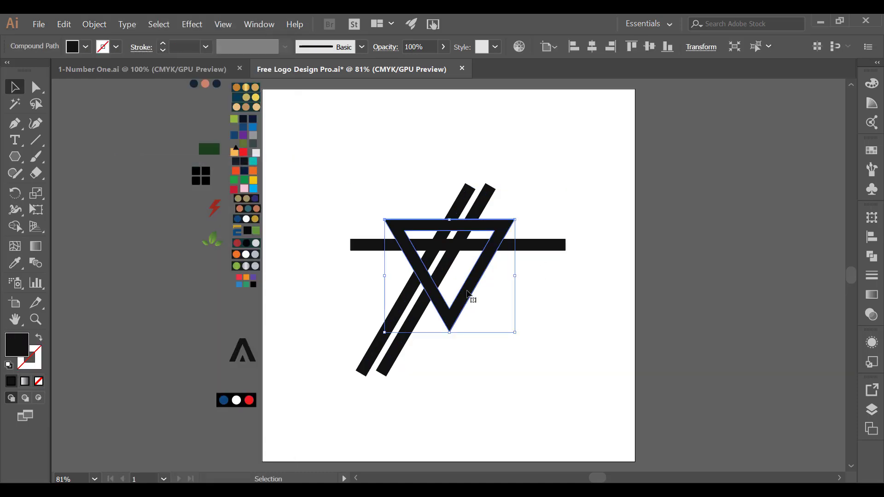
{"action": "left_click", "coordinate": [491, 278]}
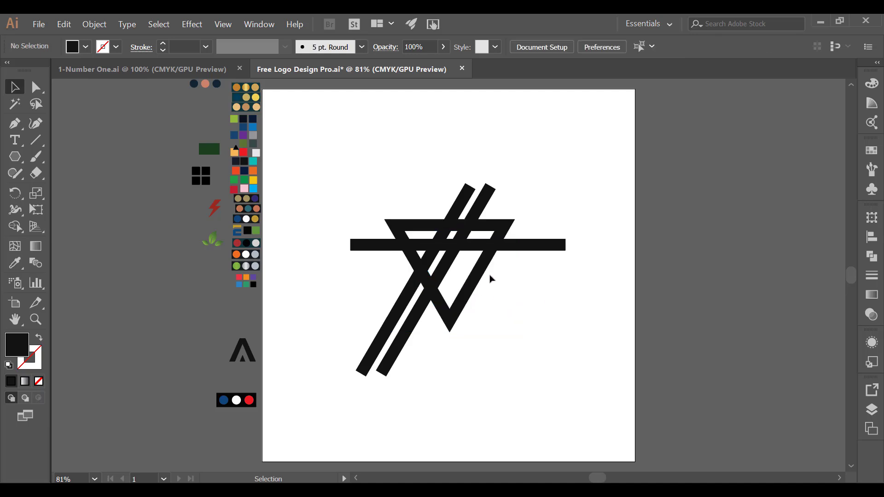
Step: Expand the triangle and all the lines into filled shapes with Fill and Stroke both included
{"action": "left_click_drag", "start_coordinate": [412, 178], "coordinate": [560, 292]}
{"action": "left_click", "coordinate": [95, 24]}
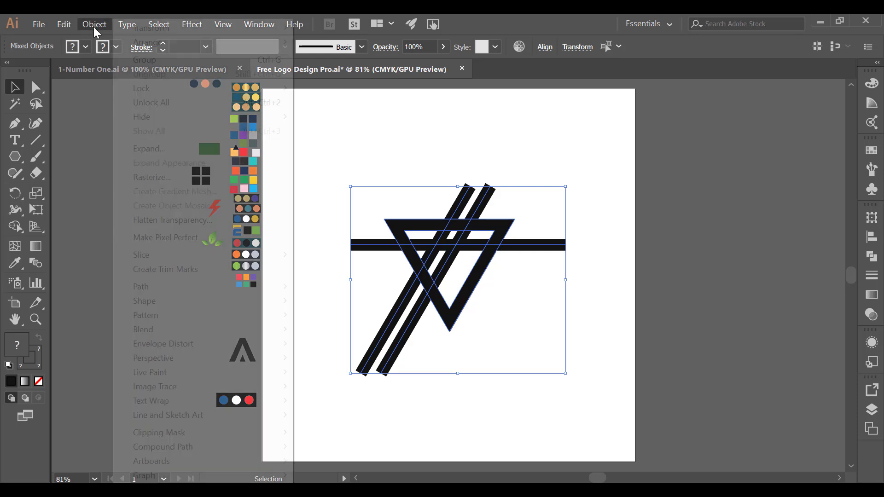
{"action": "left_click", "coordinate": [151, 150]}
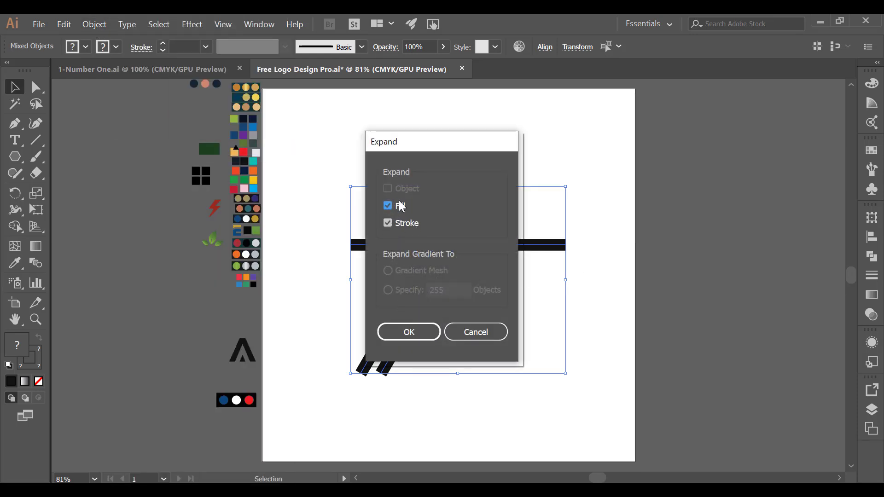
{"action": "left_click", "coordinate": [410, 334]}
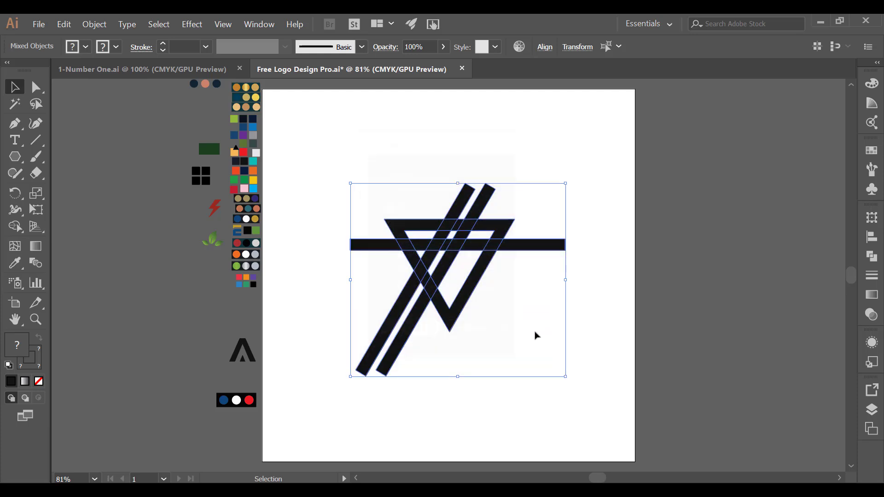
{"action": "left_click", "coordinate": [548, 321]}
Step: Place a copy of the horizontal bar just below the original, offset slightly to the right
{"action": "left_click_drag", "start_coordinate": [418, 171], "coordinate": [535, 307]}
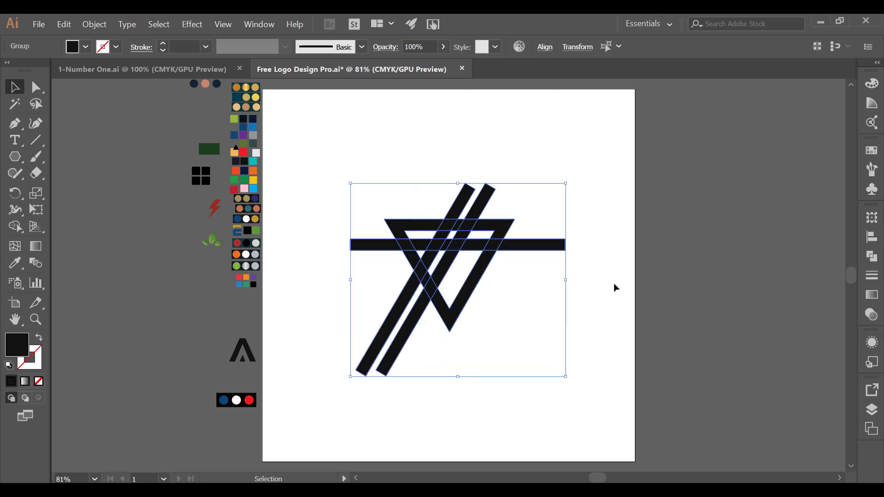
{"action": "left_click", "coordinate": [615, 288]}
{"action": "left_click_drag", "start_coordinate": [532, 253], "coordinate": [549, 270], "text": "alt"}
{"action": "left_click", "coordinate": [586, 316]}
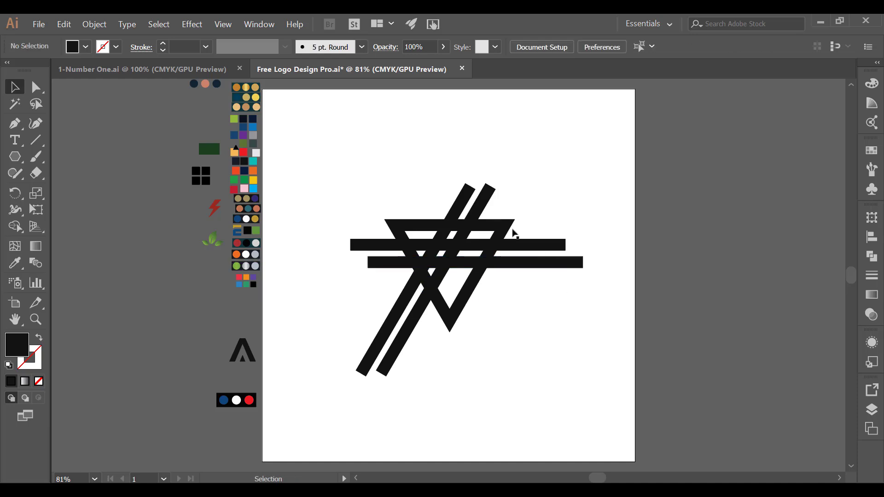
Step: Cut away the parts of both horizontal bars left of the right diagonal bar with the Shape Builder
{"action": "left_click_drag", "start_coordinate": [541, 233], "coordinate": [562, 280]}
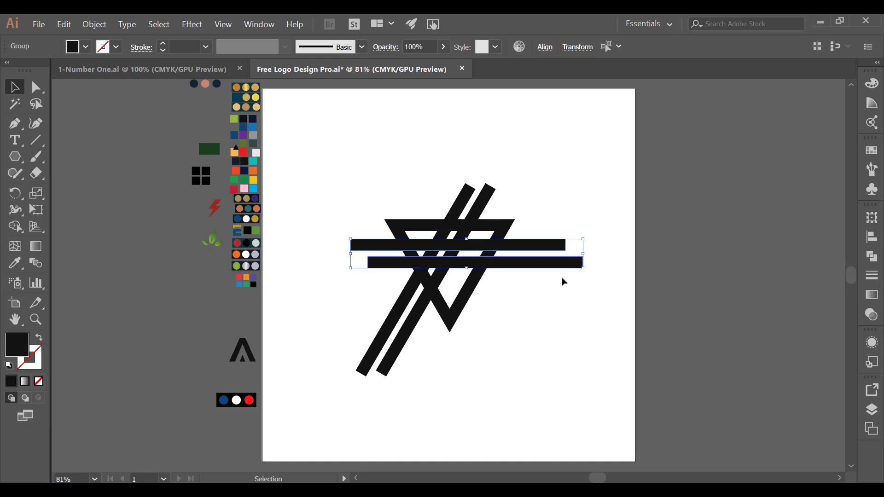
{"action": "left_click", "coordinate": [483, 209], "text": "shift"}
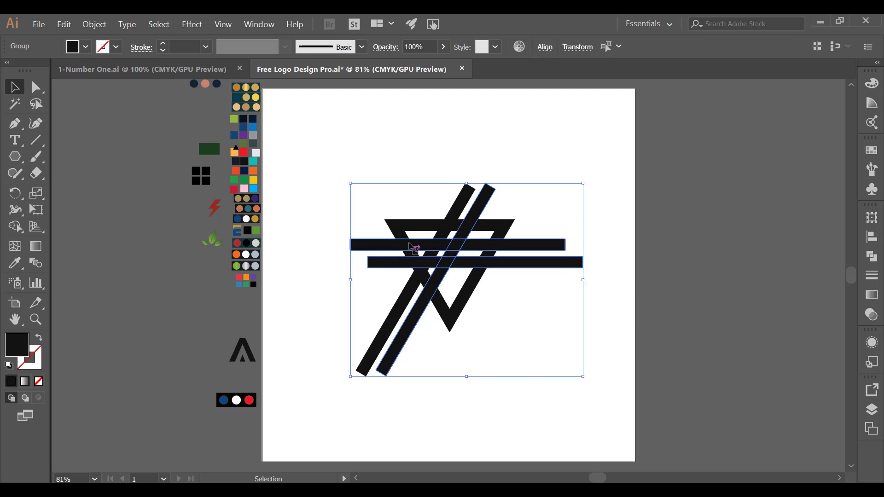
{"action": "left_click", "coordinate": [14, 228]}
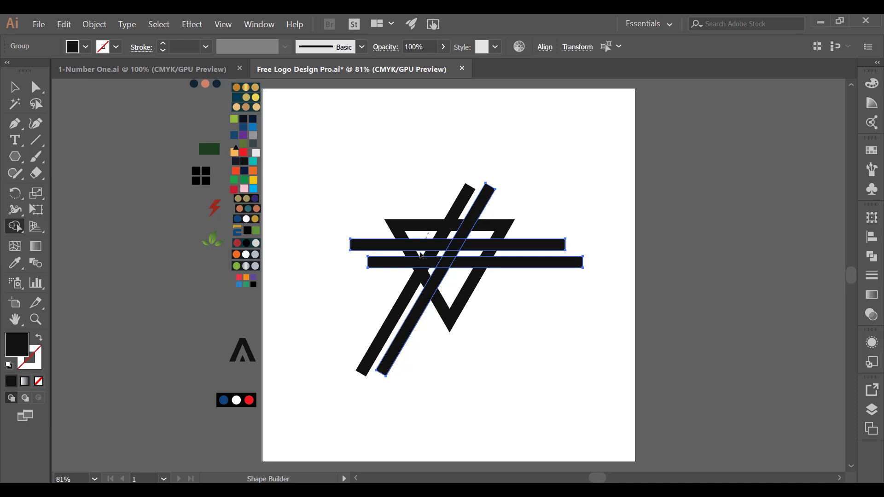
{"action": "left_click_drag", "start_coordinate": [420, 248], "coordinate": [406, 284]}
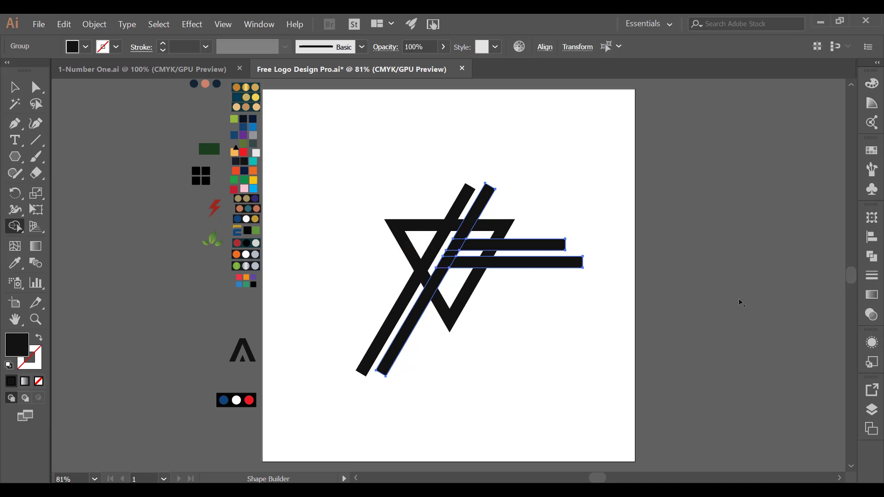
Step: Remove the diagonal bar ends outside the triangle and the pieces closing the gaps beside the right diagonal with the Shape Builder
{"action": "left_click", "coordinate": [14, 87]}
{"action": "left_click_drag", "start_coordinate": [347, 153], "coordinate": [628, 383]}
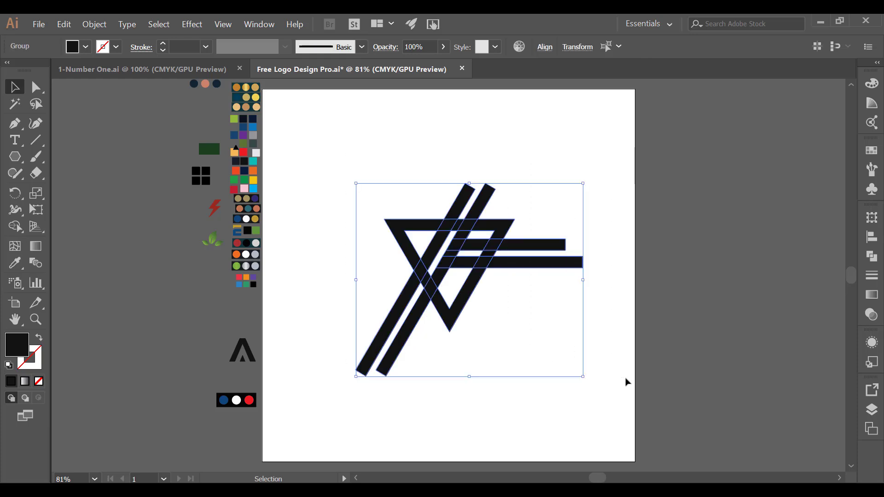
{"action": "left_click", "coordinate": [14, 228]}
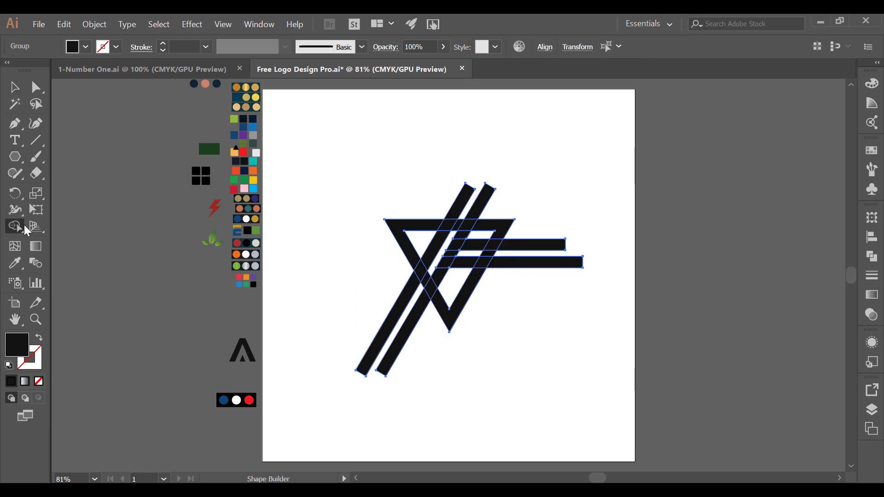
{"action": "left_click", "coordinate": [476, 214], "text": "alt"}
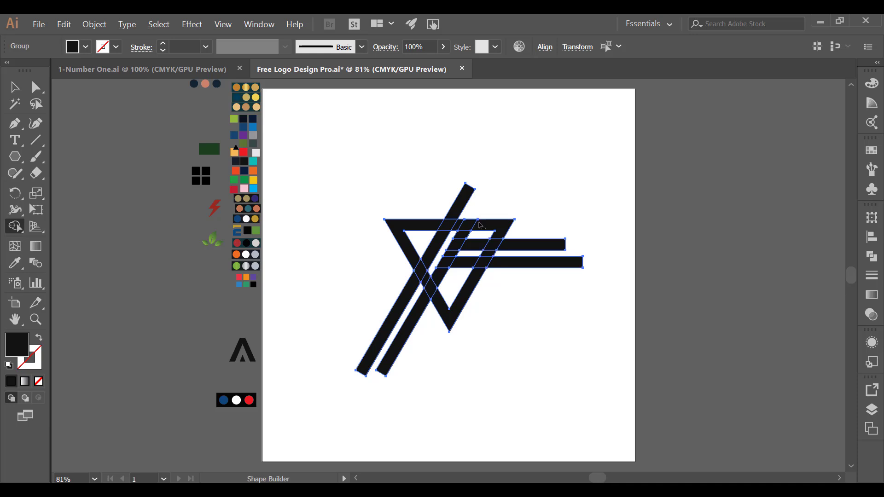
{"action": "left_click", "coordinate": [462, 205], "text": "alt"}
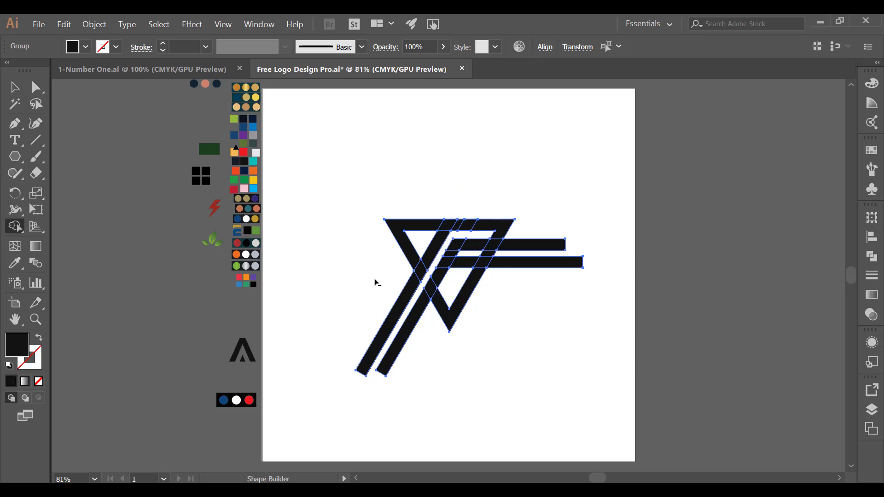
{"action": "left_click_drag", "start_coordinate": [375, 281], "coordinate": [460, 350]}
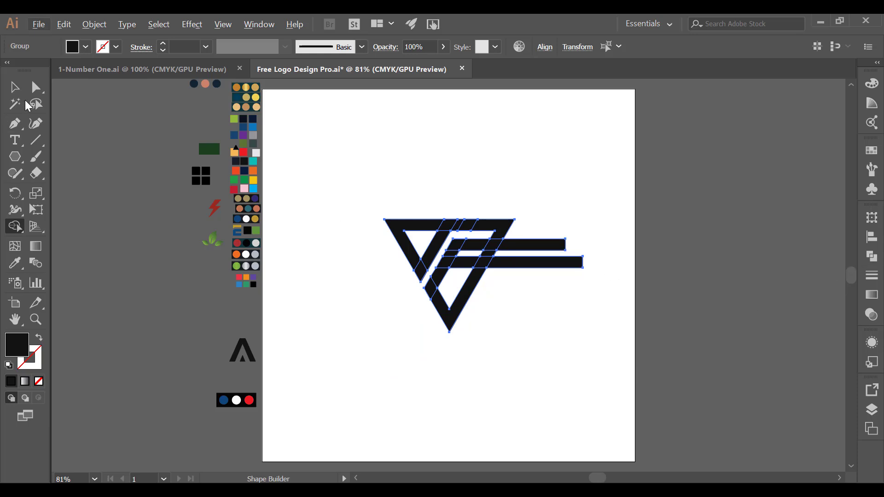
Step: Move the lower horizontal bar to the right and slightly down, clear of the diagonal bar
{"action": "left_click", "coordinate": [14, 86]}
{"action": "left_click", "coordinate": [606, 210]}
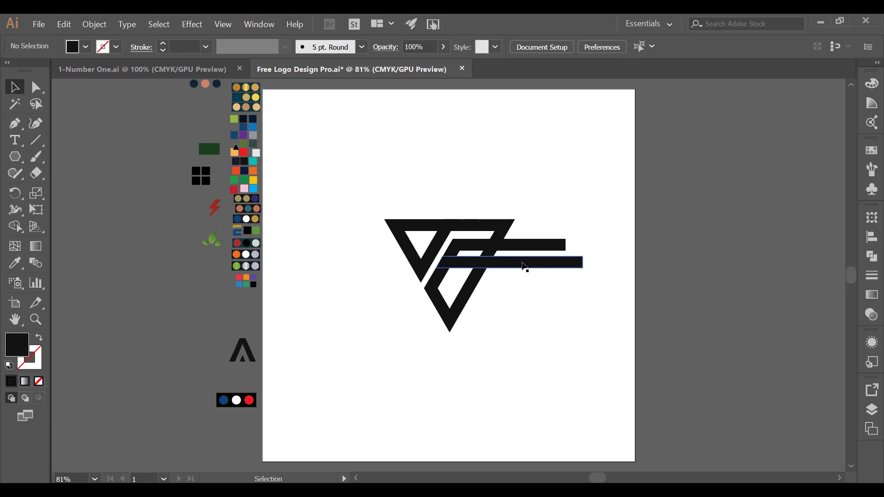
{"action": "mouse_move", "coordinate": [524, 267]}
{"action": "left_mouse_down"}
{"action": "mouse_move", "coordinate": [550, 274]}
{"action": "mouse_move", "coordinate": [520, 273]}
{"action": "left_mouse_up"}
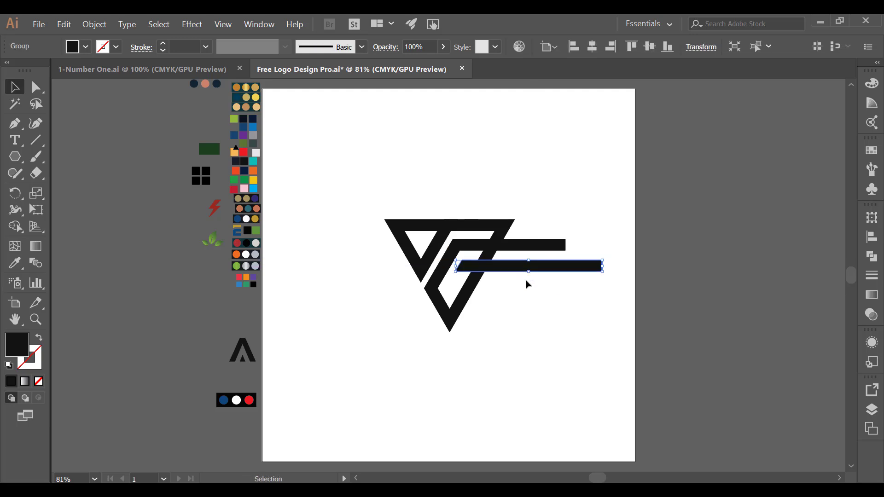
{"action": "left_click", "coordinate": [527, 282]}
{"action": "left_click", "coordinate": [525, 268]}
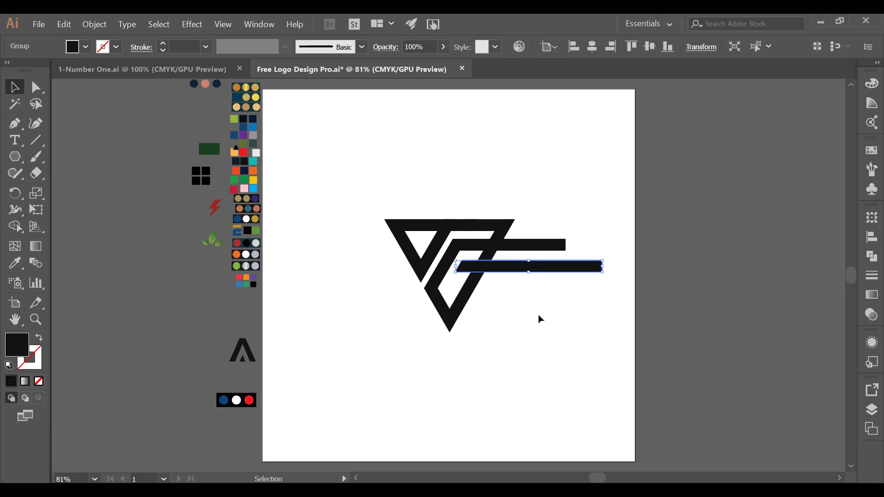
Step: Cut off both horizontal bars outside the triangle and the triangle side piece between them with the Shape Builder
{"action": "left_click_drag", "start_coordinate": [590, 327], "coordinate": [388, 183]}
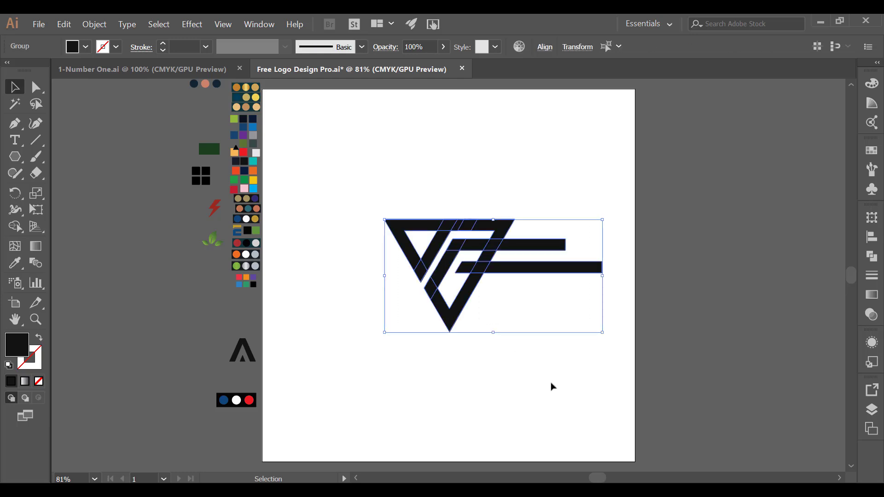
{"action": "left_click", "coordinate": [14, 226]}
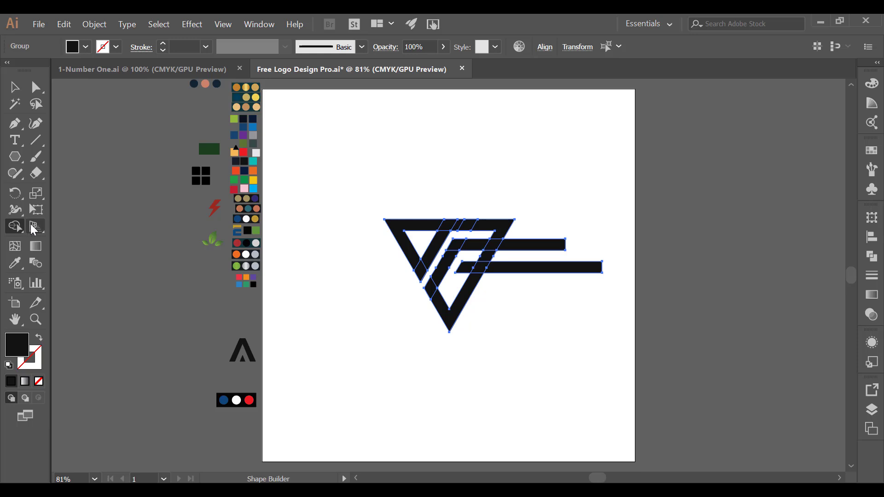
{"action": "left_click", "coordinate": [510, 251], "text": "alt"}
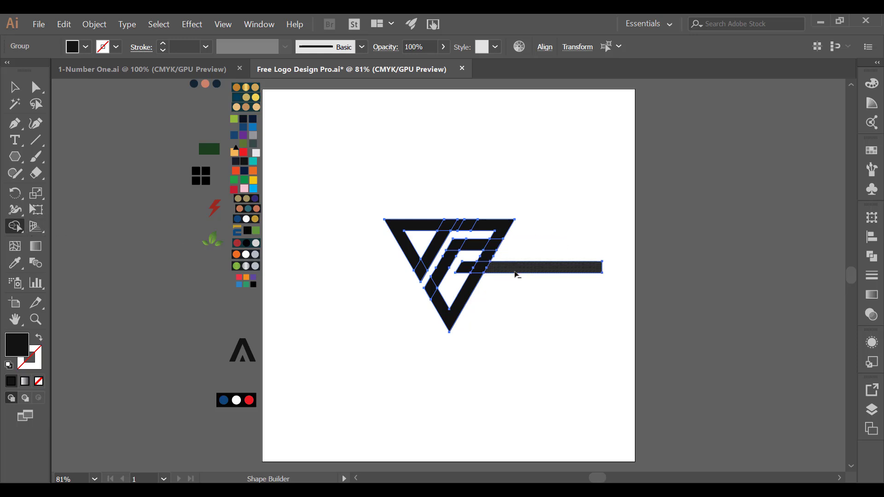
{"action": "left_click", "coordinate": [559, 268], "text": "alt"}
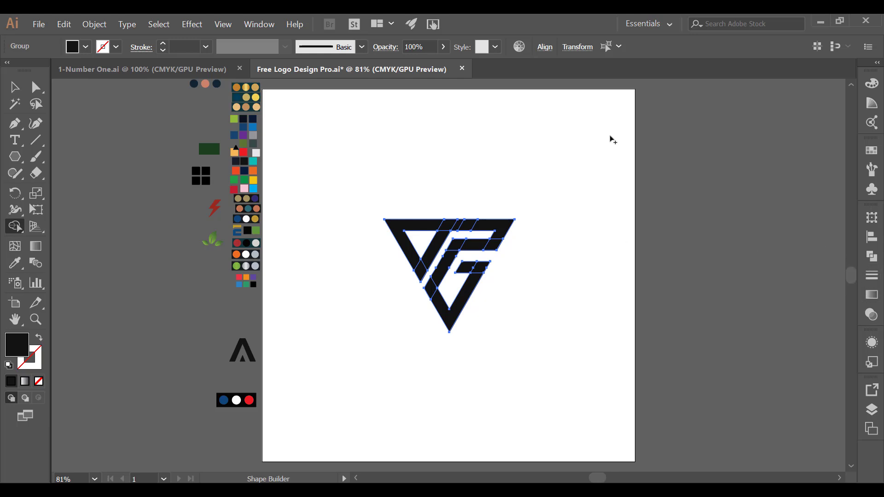
Step: Unite all the remaining logo pieces into one compound shape with Pathfinder
{"action": "left_click", "coordinate": [253, 27]}
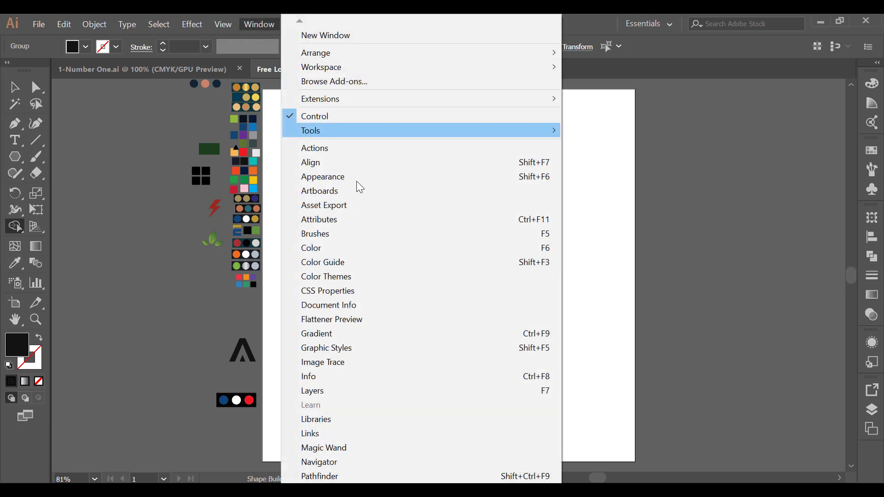
{"action": "left_click", "coordinate": [331, 477]}
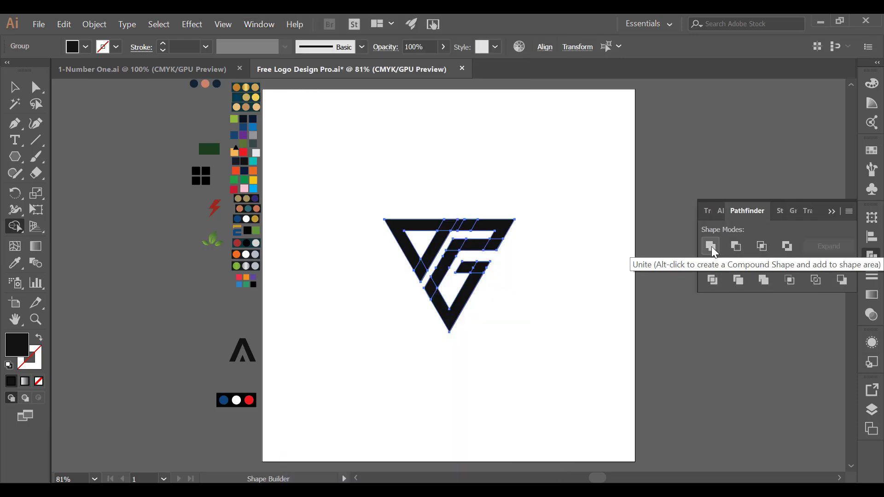
{"action": "left_click", "coordinate": [711, 246]}
{"action": "left_click", "coordinate": [16, 85]}
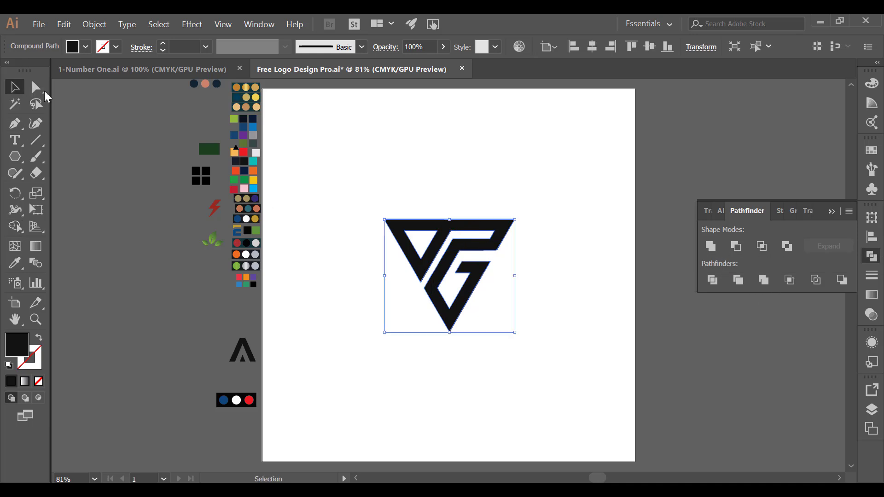
{"action": "left_click", "coordinate": [572, 202]}
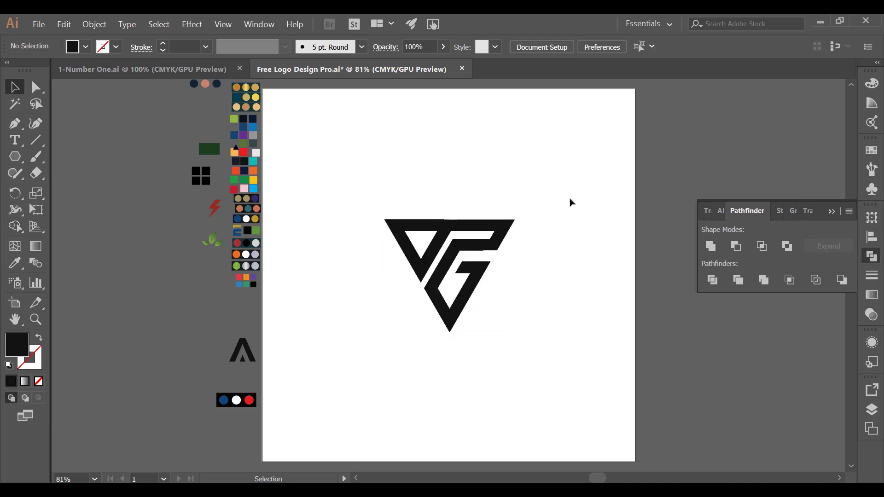
Step: Move the two inner corner anchors at the logo's upper right horizontally to the right, well past the triangle's outer edge
{"action": "left_click", "coordinate": [37, 88]}
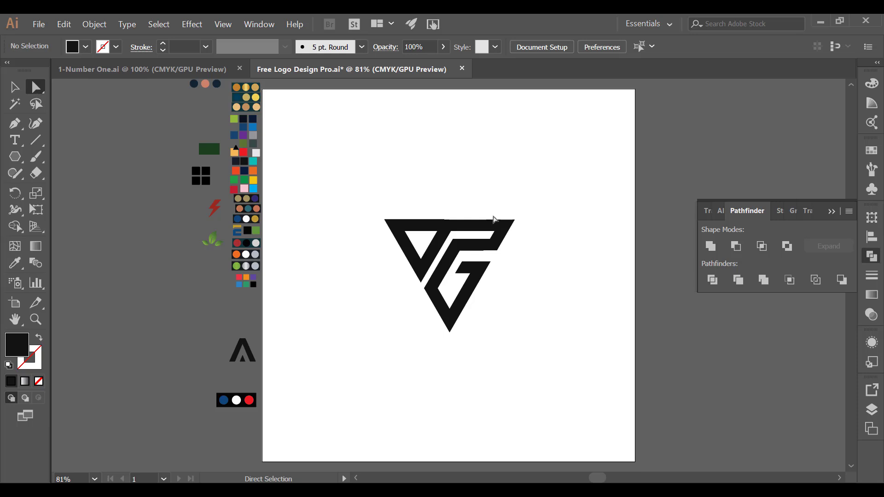
{"action": "key", "text": "ctrl+plus"}
{"action": "key", "text": "ctrl+plus"}
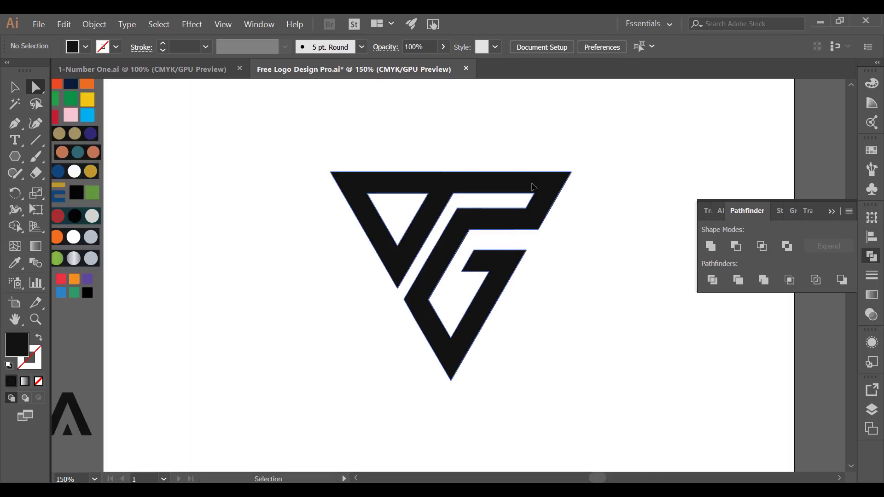
{"action": "key", "text": "ctrl+plus"}
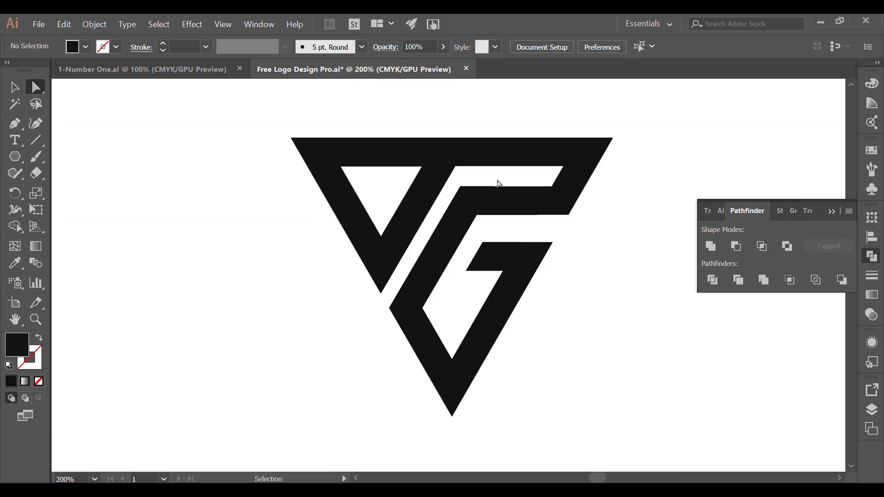
{"action": "key", "text": "ctrl+minus"}
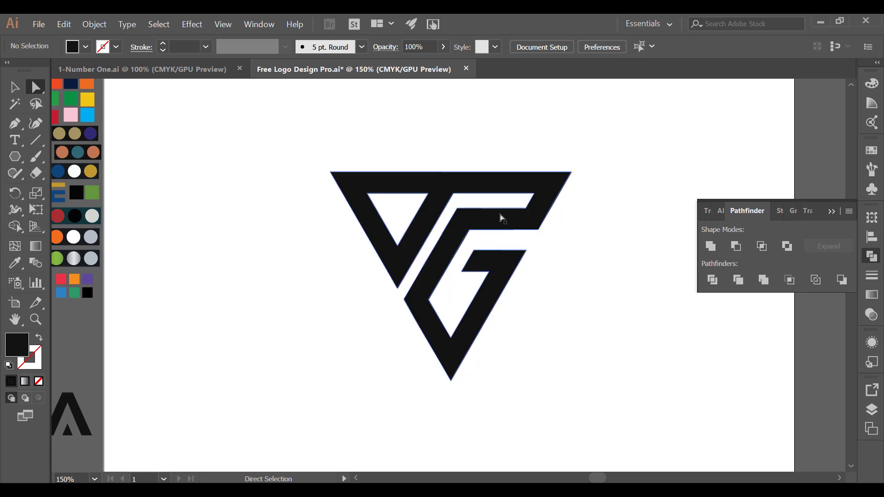
{"action": "left_click", "coordinate": [526, 209]}
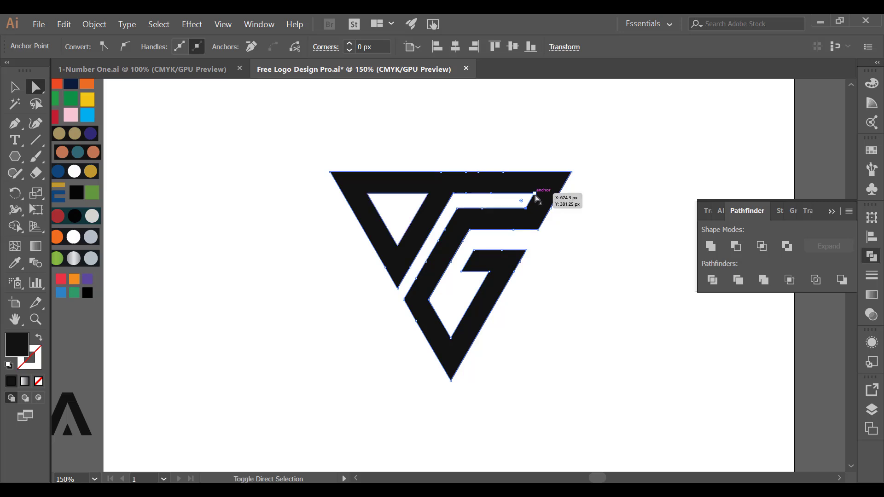
{"action": "left_click", "coordinate": [535, 194]}
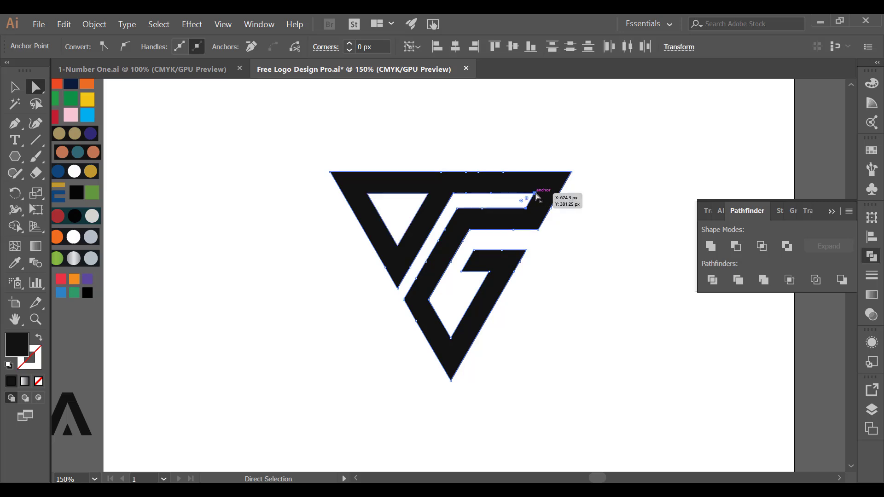
{"action": "left_click_drag", "start_coordinate": [536, 195], "coordinate": [654, 195]}
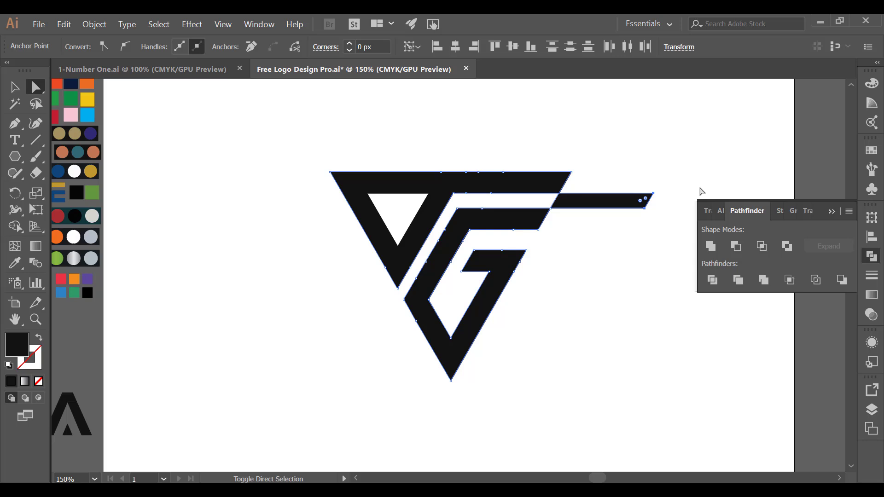
{"action": "key", "text": "shift+Right"}
{"action": "key", "text": "shift+Right"}
{"action": "key", "text": "shift+Right"}
{"action": "left_click", "coordinate": [691, 177]}
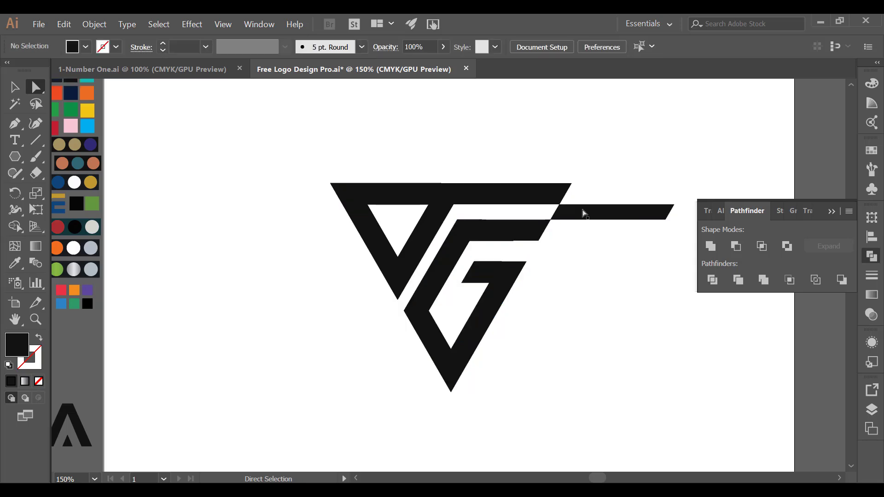
Step: Divide the logo with Pathfinder and delete the bar piece protruding beyond its right edge
{"action": "left_click", "coordinate": [584, 209]}
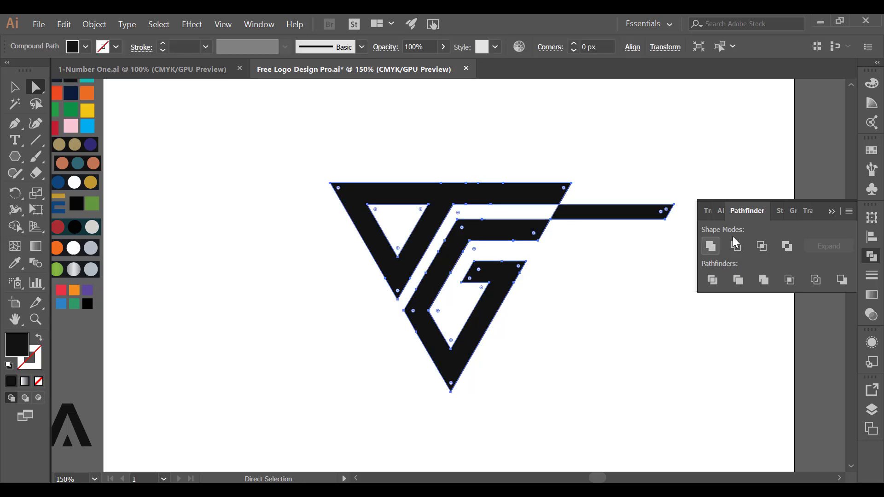
{"action": "left_click", "coordinate": [713, 280]}
{"action": "left_click", "coordinate": [602, 228]}
{"action": "left_click", "coordinate": [602, 222]}
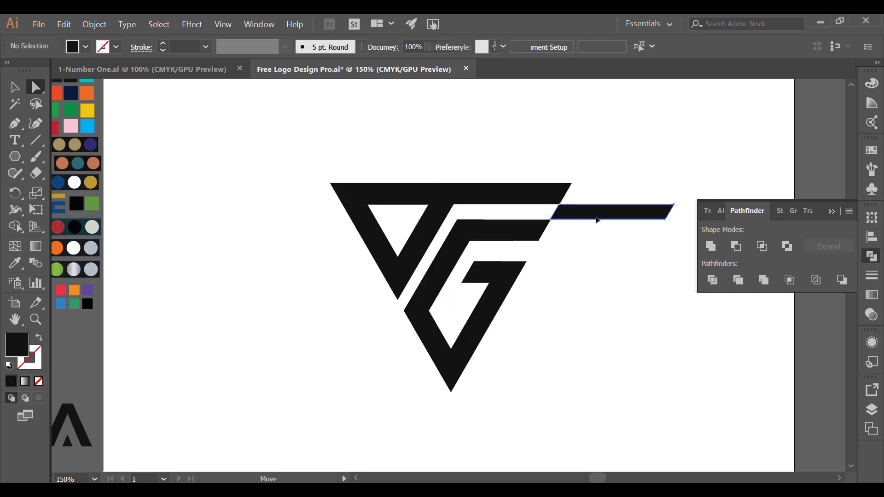
{"action": "key", "text": "Delete"}
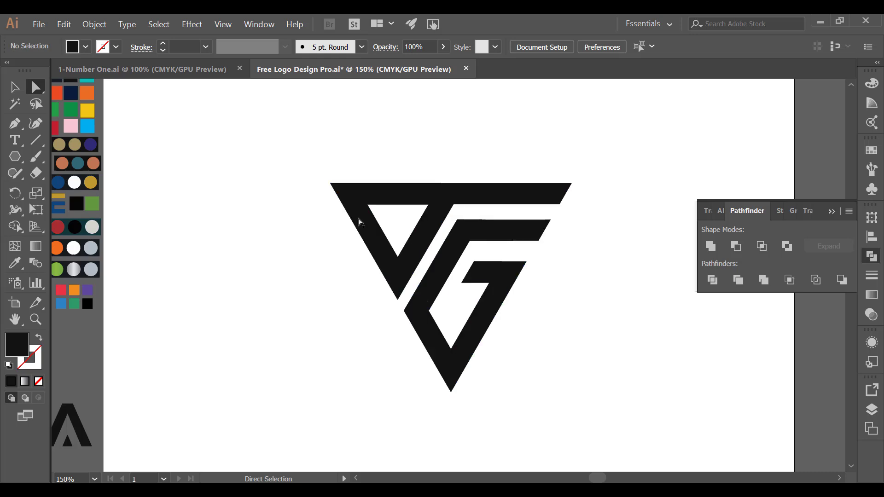
Step: Pull the inner triangle's lowest anchor down and left outside the logo, and divide the overlapping shapes with Pathfinder
{"action": "left_click", "coordinate": [397, 257]}
{"action": "left_click_drag", "start_coordinate": [397, 257], "coordinate": [332, 379]}
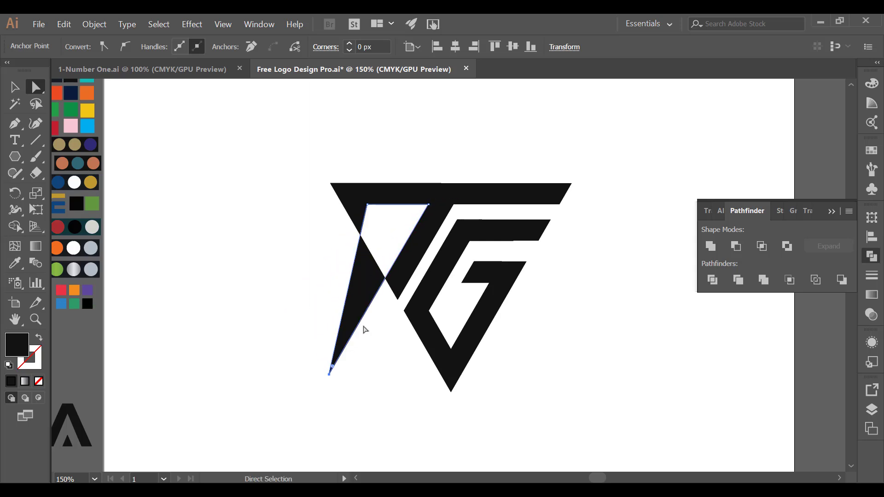
{"action": "left_click", "coordinate": [713, 281]}
{"action": "key", "text": "ctrl+shift+a"}
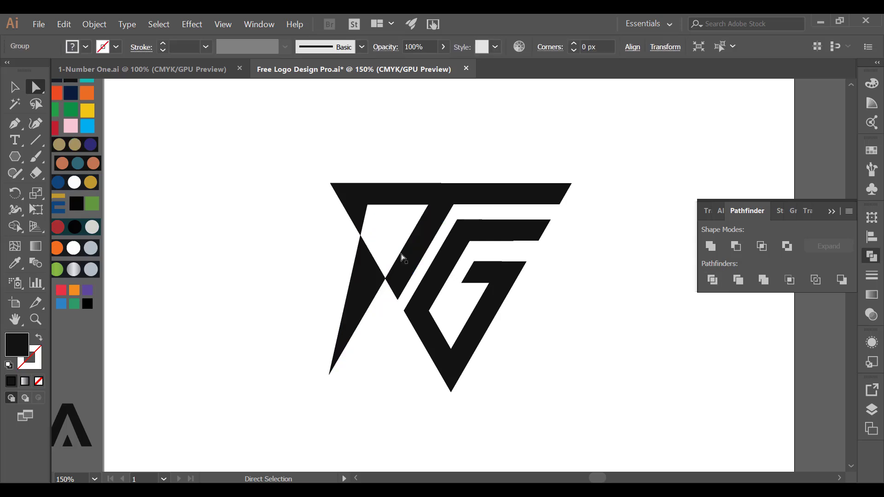
Step: Delete the long pointed piece protruding from the logo's left side
{"action": "left_click", "coordinate": [378, 229]}
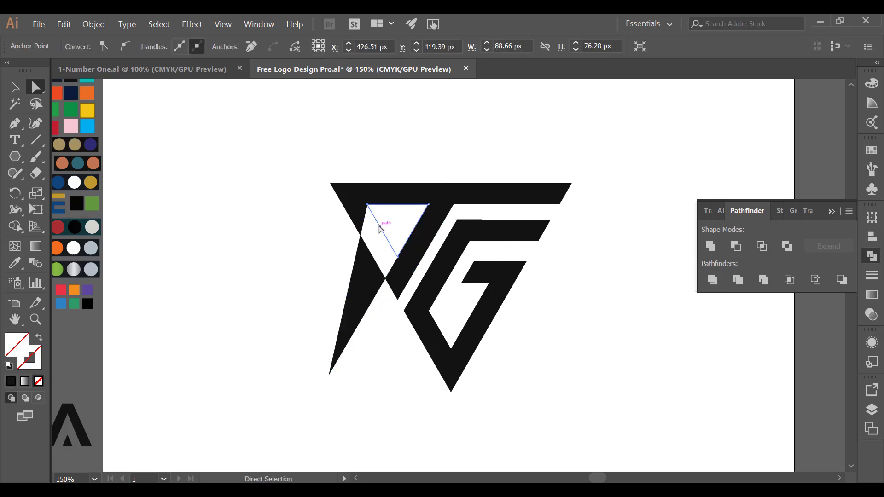
{"action": "left_click", "coordinate": [387, 228]}
{"action": "left_click", "coordinate": [366, 270], "text": "shift"}
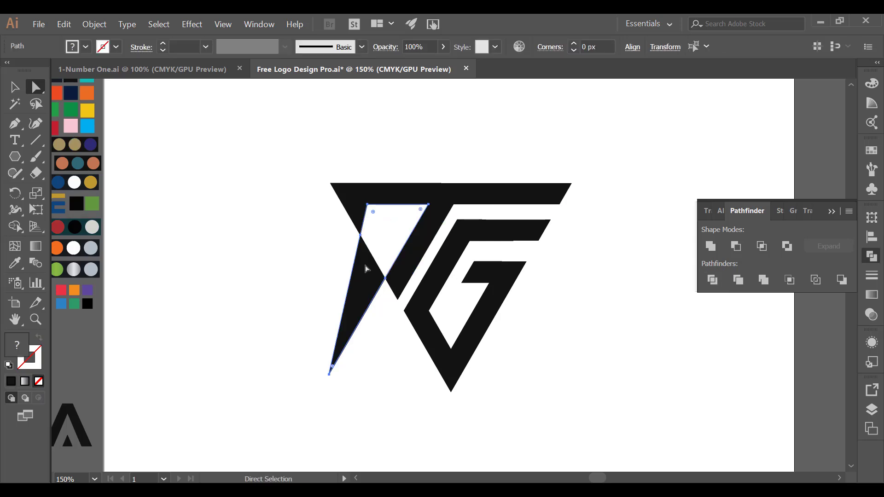
{"action": "key", "text": "Delete"}
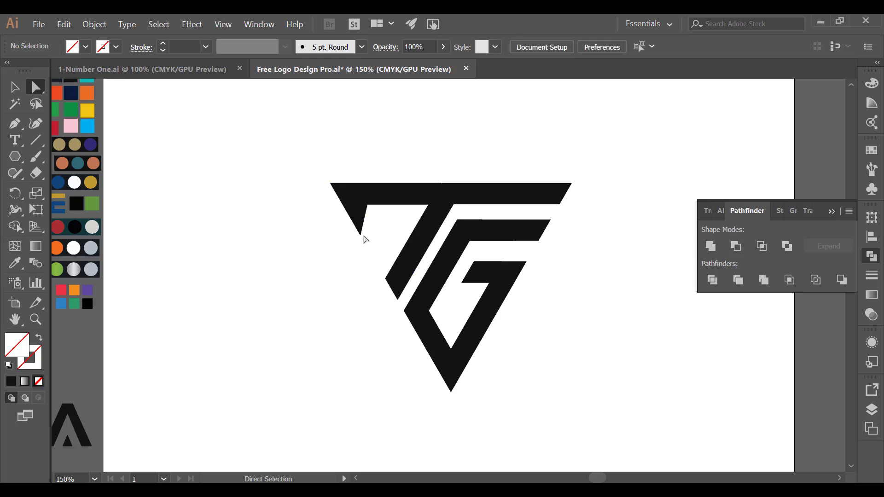
Step: Move the inner corner anchor of the T's left stub to the right so its cut edge slants parallel to the stem
{"action": "left_click_drag", "start_coordinate": [369, 205], "coordinate": [379, 213]}
{"action": "left_click", "coordinate": [368, 250]}
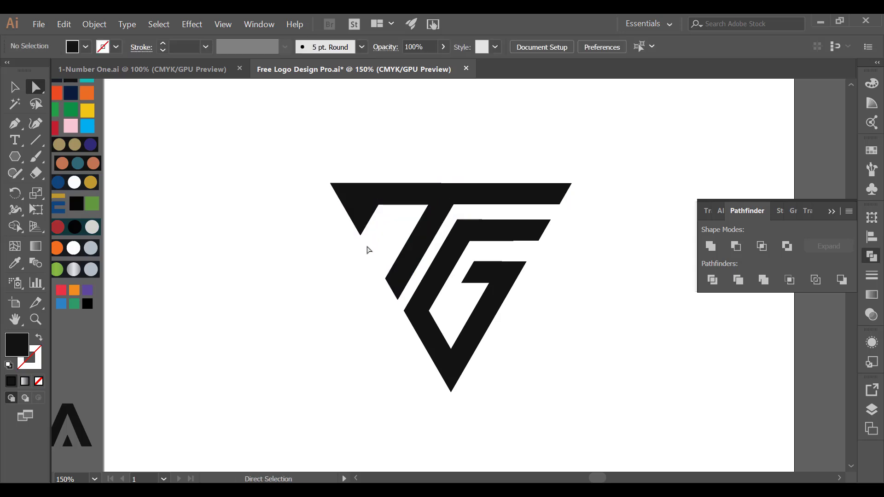
{"action": "left_click", "coordinate": [379, 204]}
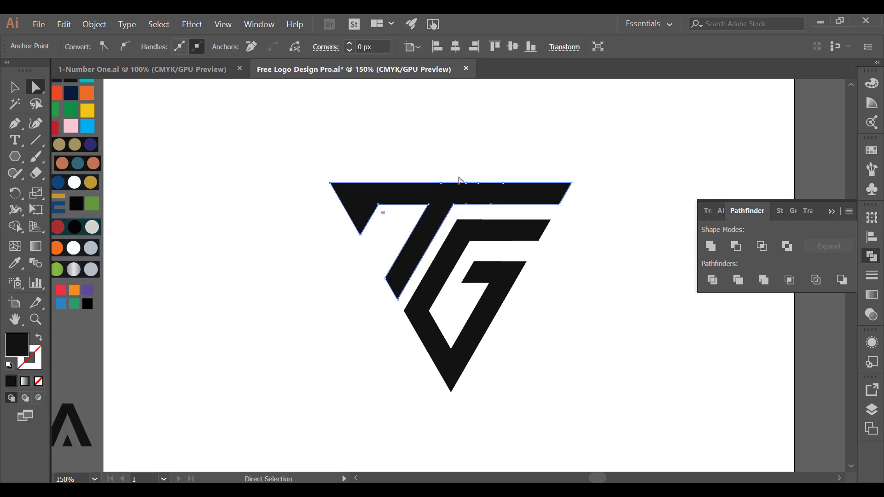
{"action": "left_click", "coordinate": [466, 153]}
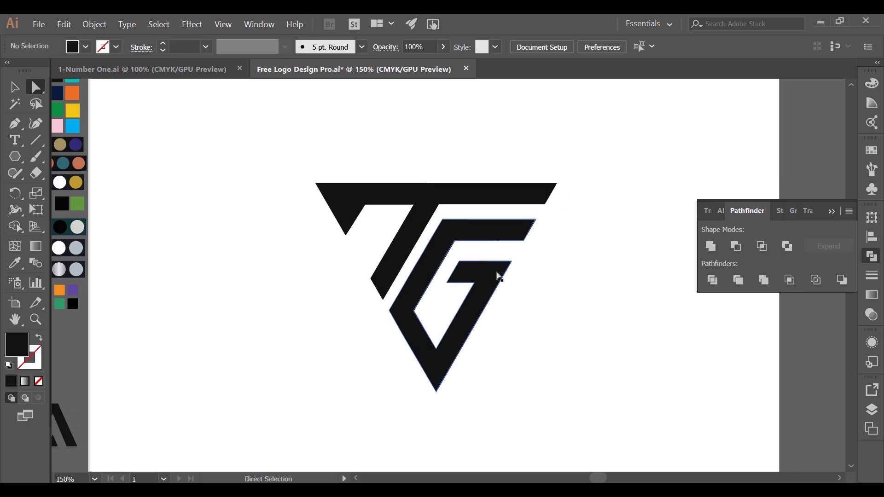
Step: Remove the redundant anchor points along the G shape's top bar and outer left diagonal with the Delete Anchor Point tool
{"action": "left_click", "coordinate": [470, 229]}
{"action": "left_click", "coordinate": [15, 123]}
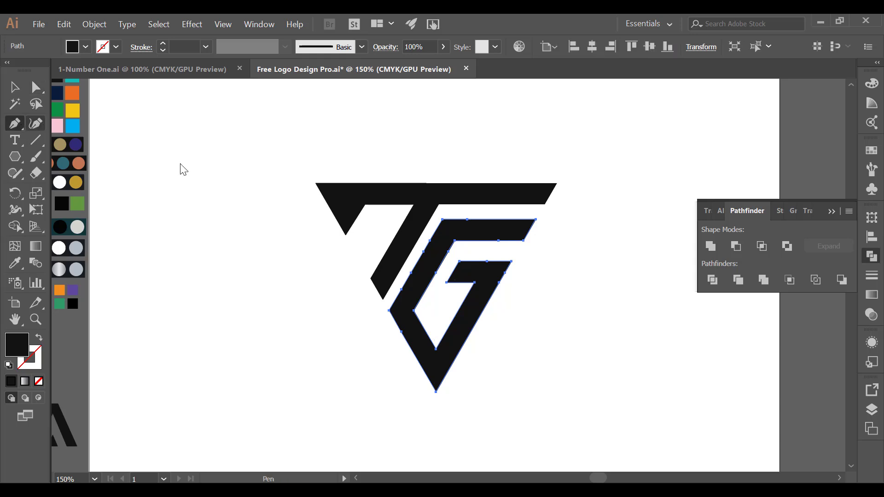
{"action": "left_click", "coordinate": [15, 126]}
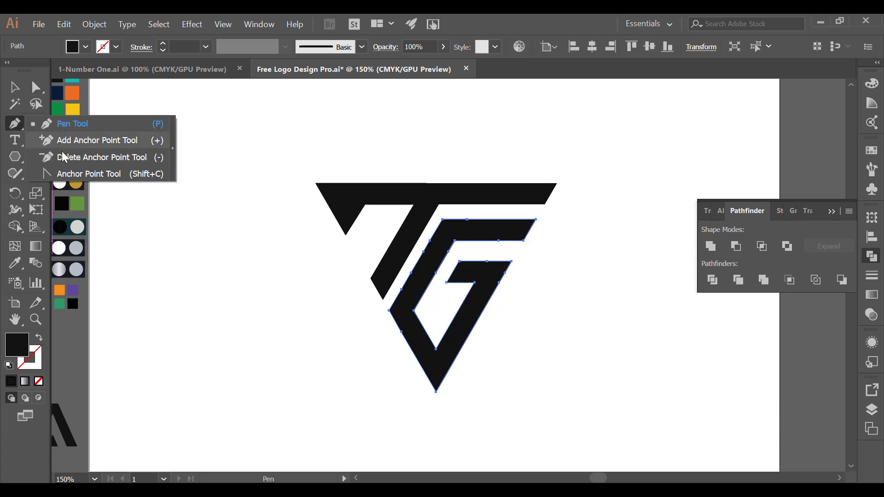
{"action": "left_click", "coordinate": [52, 159]}
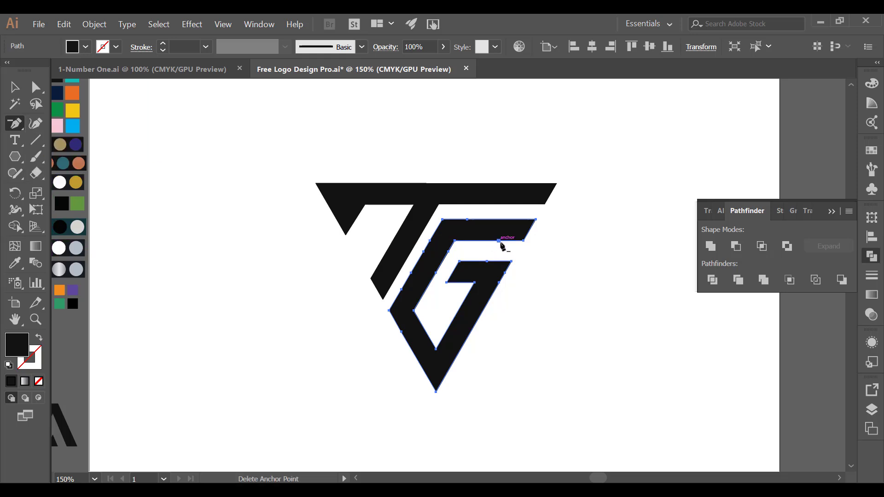
{"action": "left_click", "coordinate": [468, 220]}
{"action": "left_click", "coordinate": [431, 241]}
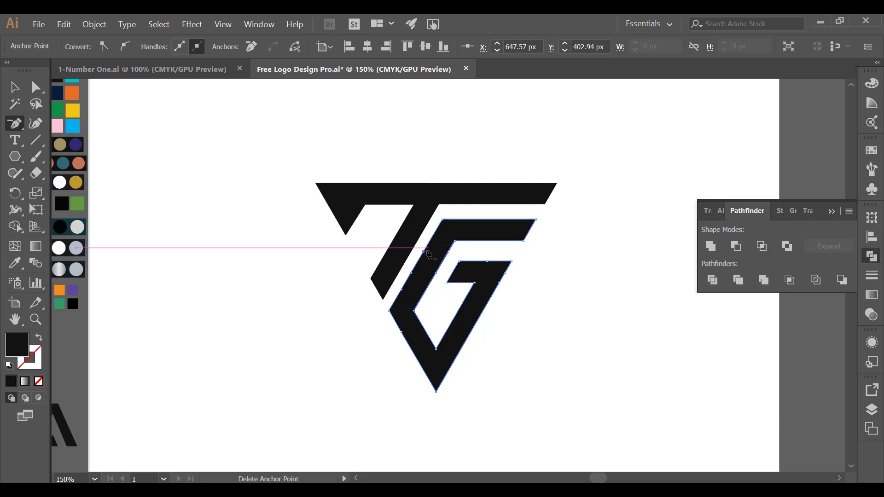
{"action": "left_click", "coordinate": [423, 252]}
{"action": "left_click", "coordinate": [412, 273]}
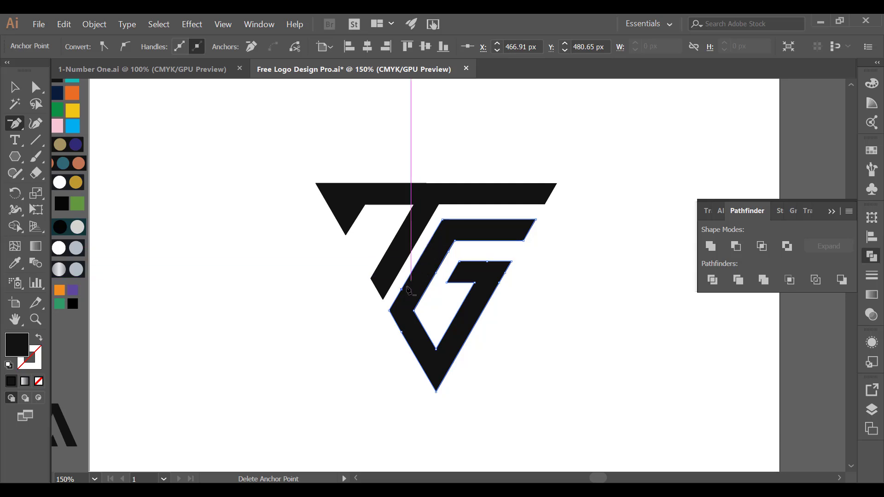
{"action": "left_click", "coordinate": [403, 289]}
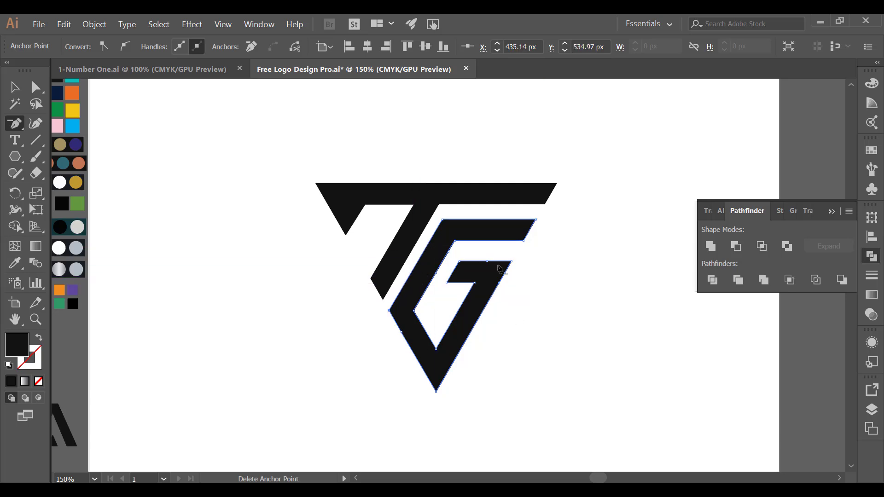
Step: Remove the redundant anchor points from the G's inner bar, right diagonal and lower-left edge
{"action": "left_click", "coordinate": [487, 262]}
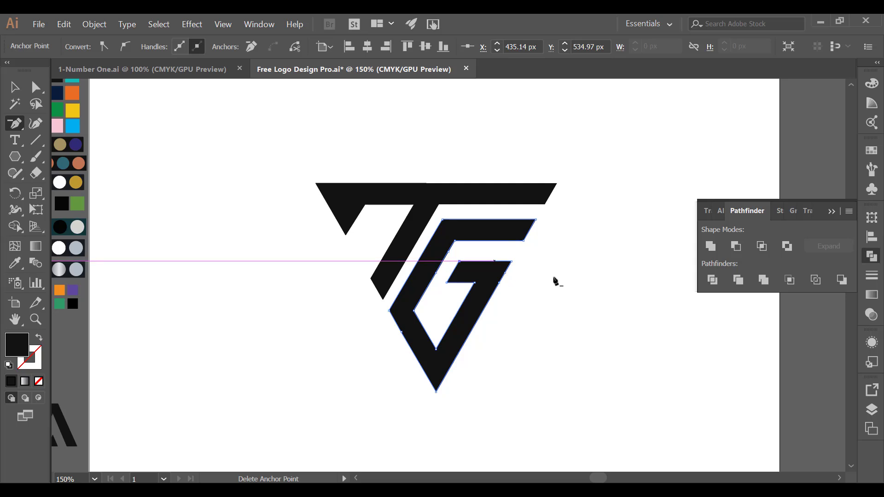
{"action": "left_click", "coordinate": [500, 283]}
{"action": "left_click", "coordinate": [505, 273]}
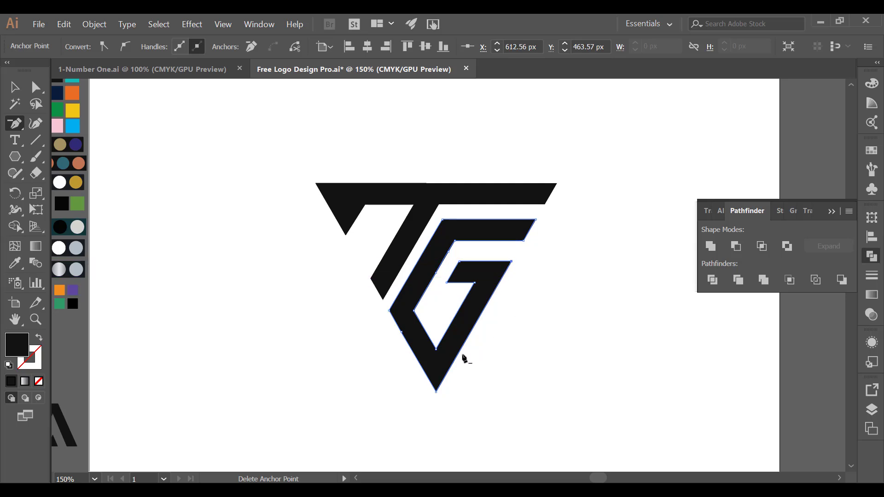
{"action": "left_click", "coordinate": [402, 331]}
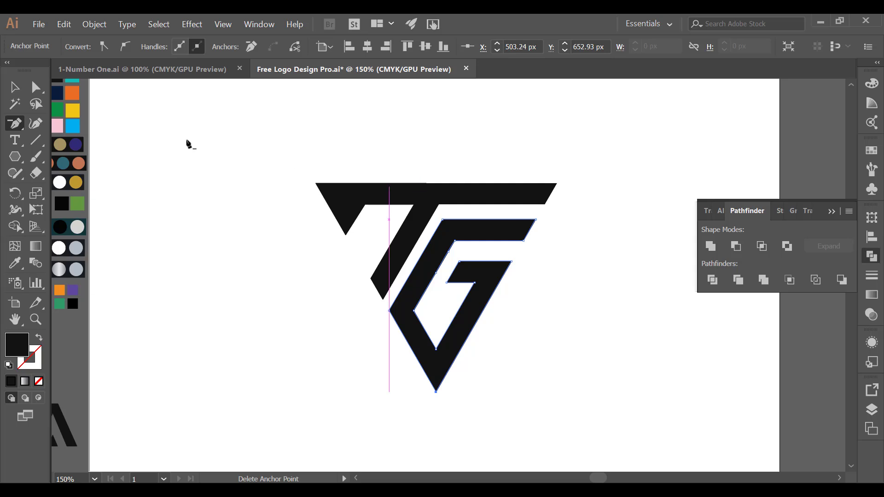
Step: Select the whole logo and delete the anchor points of the leftover unfilled path beside the T's stem
{"action": "left_click", "coordinate": [22, 90]}
{"action": "left_click_drag", "start_coordinate": [297, 132], "coordinate": [534, 381]}
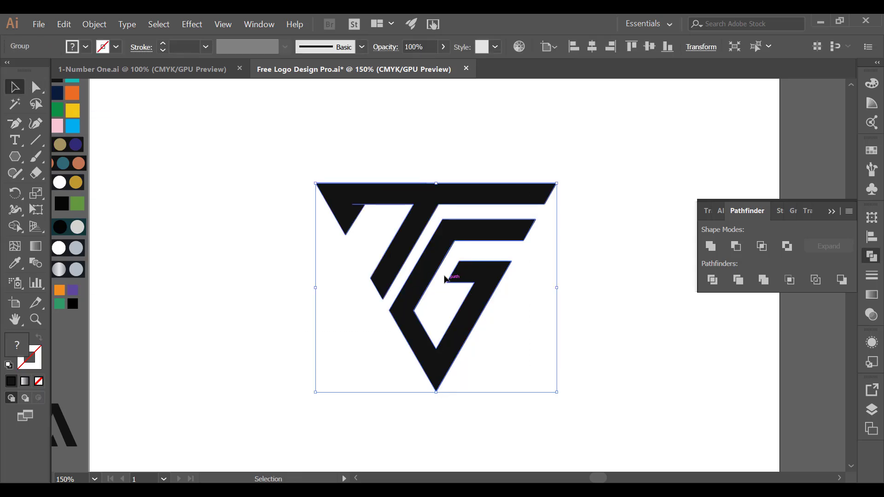
{"action": "left_click", "coordinate": [14, 123]}
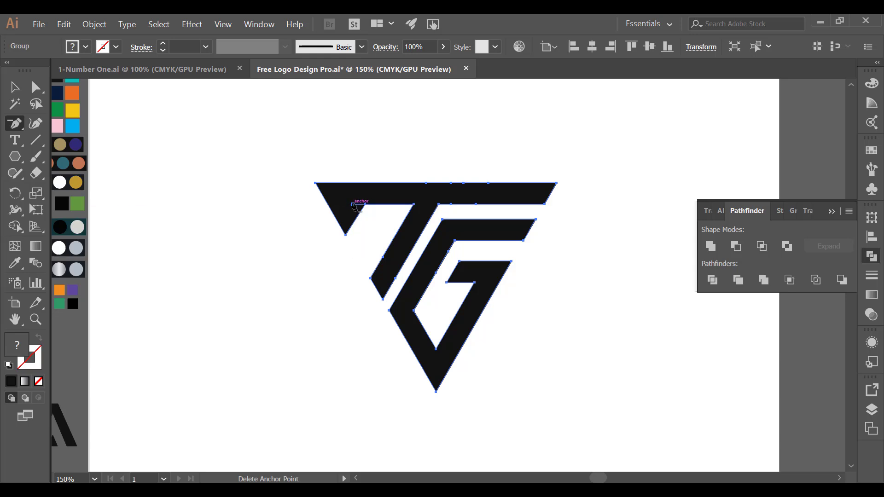
{"action": "left_click", "coordinate": [353, 206]}
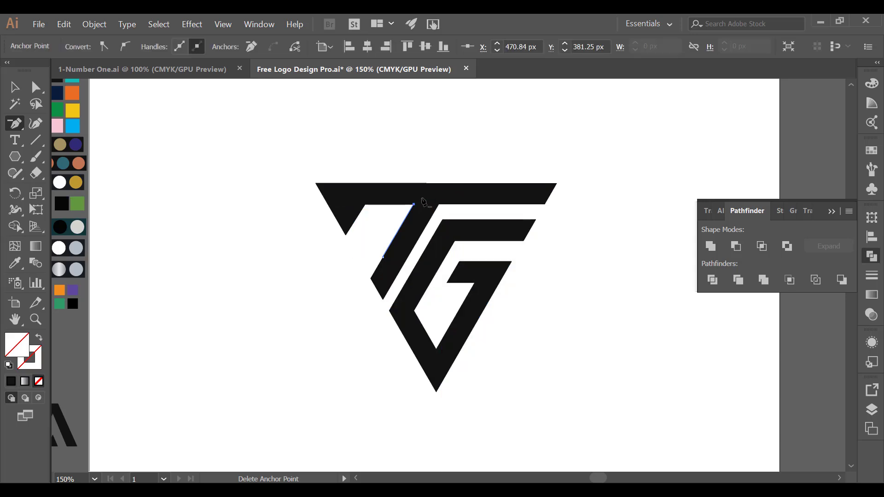
{"action": "left_click", "coordinate": [383, 262]}
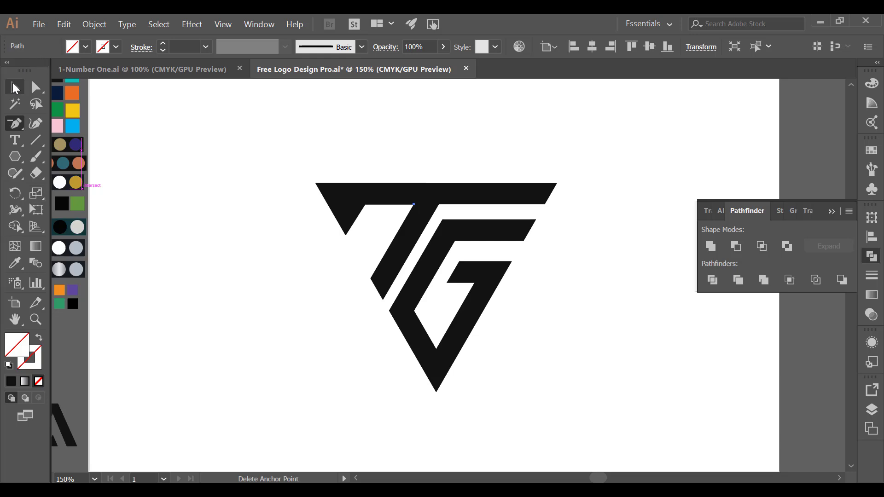
Step: Center the whole logo horizontally and vertically on the artboard, and collapse the Pathfinder controls
{"action": "left_click", "coordinate": [15, 88]}
{"action": "left_click_drag", "start_coordinate": [400, 134], "coordinate": [549, 372]}
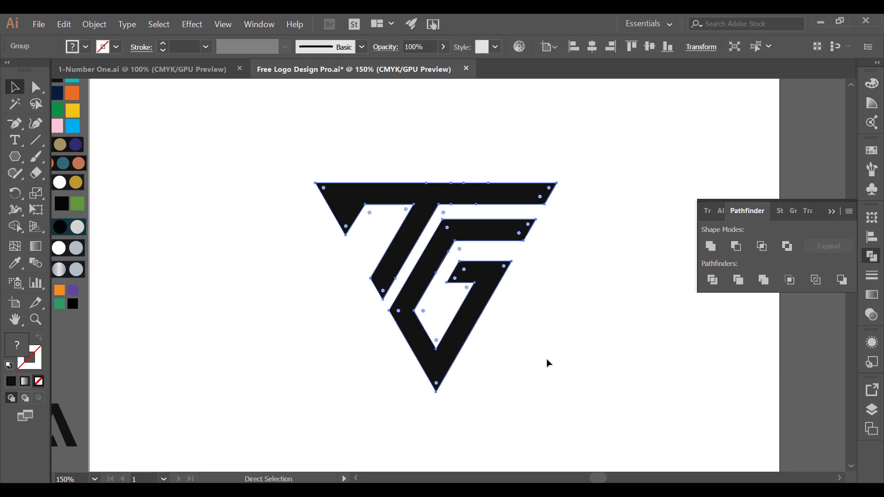
{"action": "left_click", "coordinate": [593, 48]}
{"action": "left_click", "coordinate": [651, 48]}
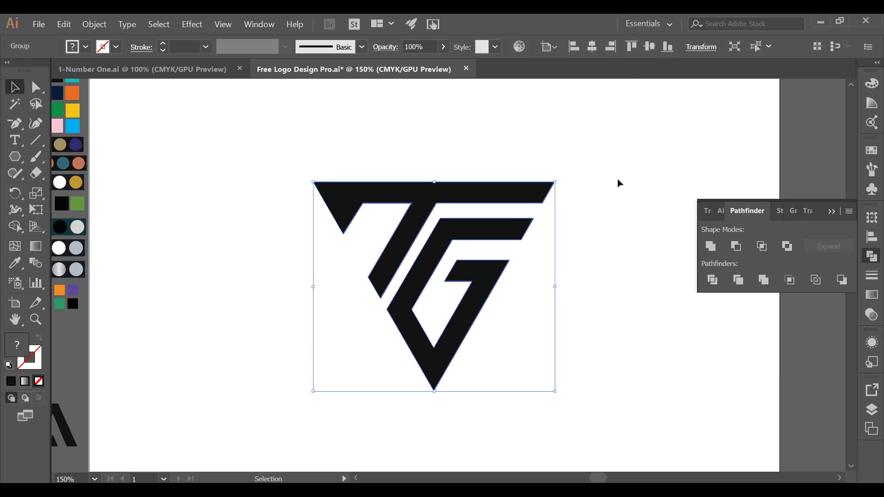
{"action": "left_click", "coordinate": [619, 183]}
{"action": "left_click", "coordinate": [872, 256]}
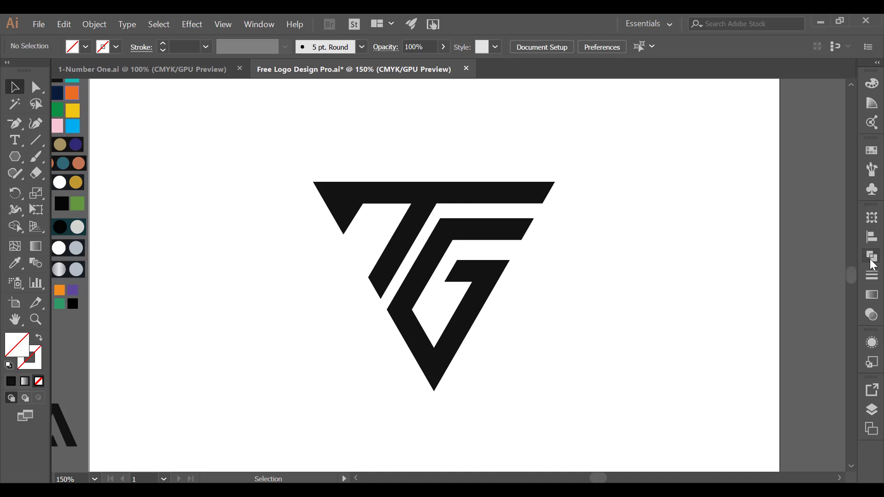
Step: Draw a circle over the middle of the logo with the Ellipse tool and fill it with the light blue sample colour
{"action": "left_click", "coordinate": [19, 153]}
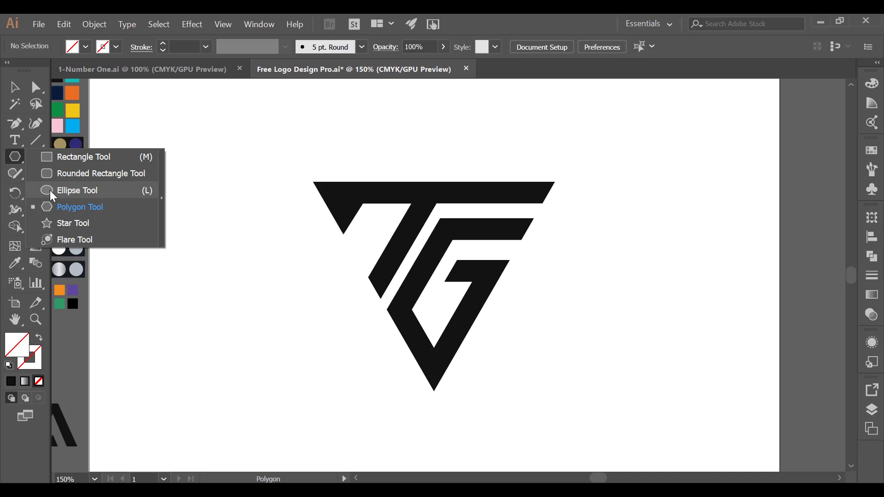
{"action": "left_click", "coordinate": [50, 190]}
{"action": "left_click_drag", "start_coordinate": [420, 251], "coordinate": [489, 370]}
{"action": "left_click", "coordinate": [14, 87]}
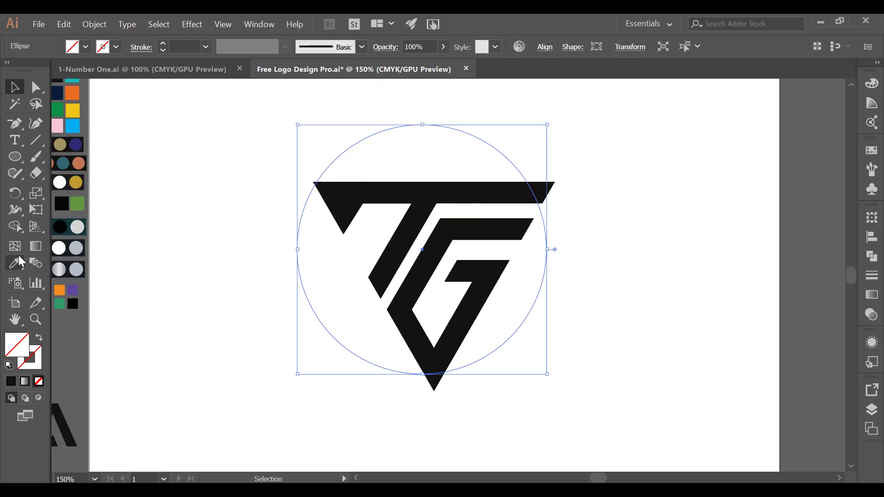
{"action": "left_click", "coordinate": [15, 263]}
{"action": "left_click", "coordinate": [60, 227]}
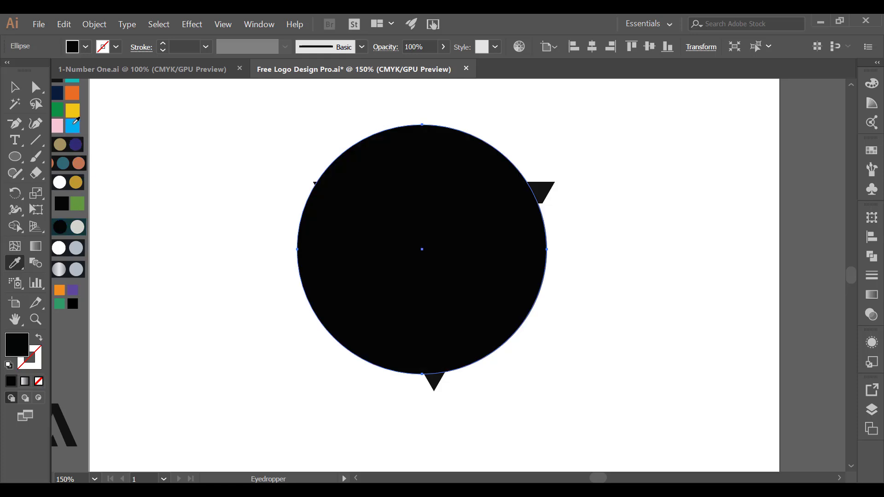
{"action": "left_click", "coordinate": [74, 124]}
{"action": "left_click", "coordinate": [15, 86]}
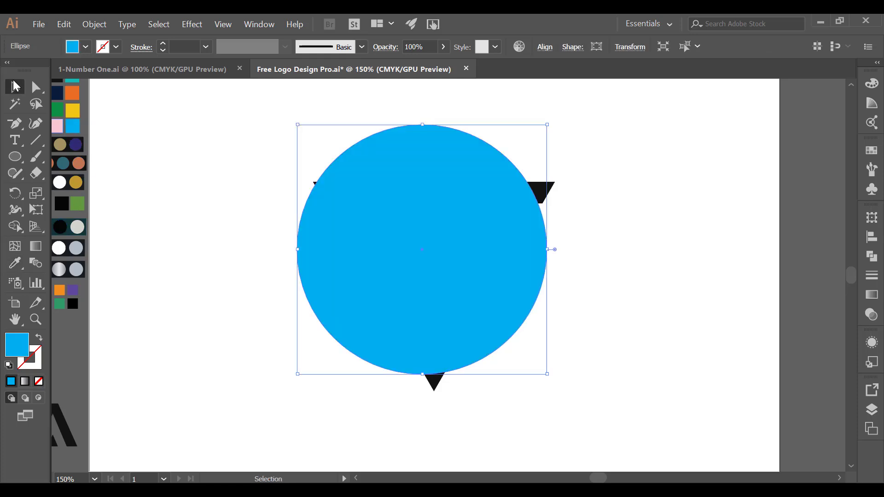
Step: Center the blue circle horizontally on the artboard and nudge it down four increments
{"action": "left_click", "coordinate": [544, 48]}
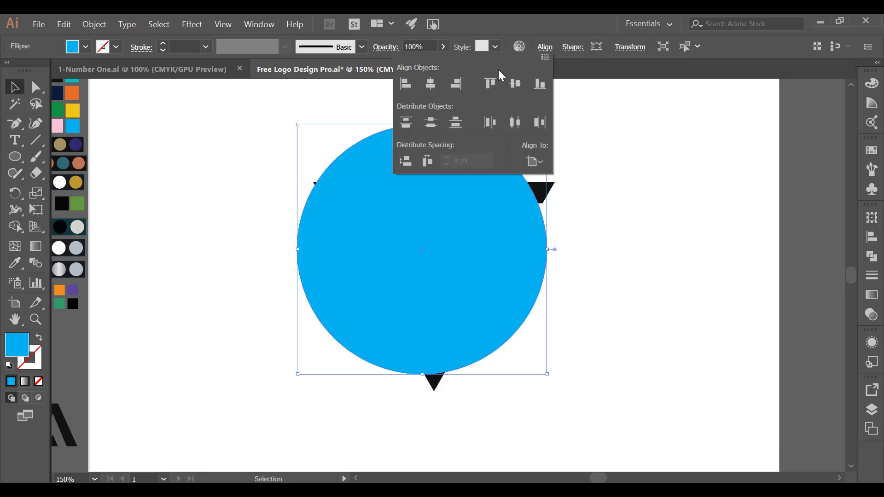
{"action": "left_click", "coordinate": [610, 167]}
{"action": "left_click", "coordinate": [476, 179]}
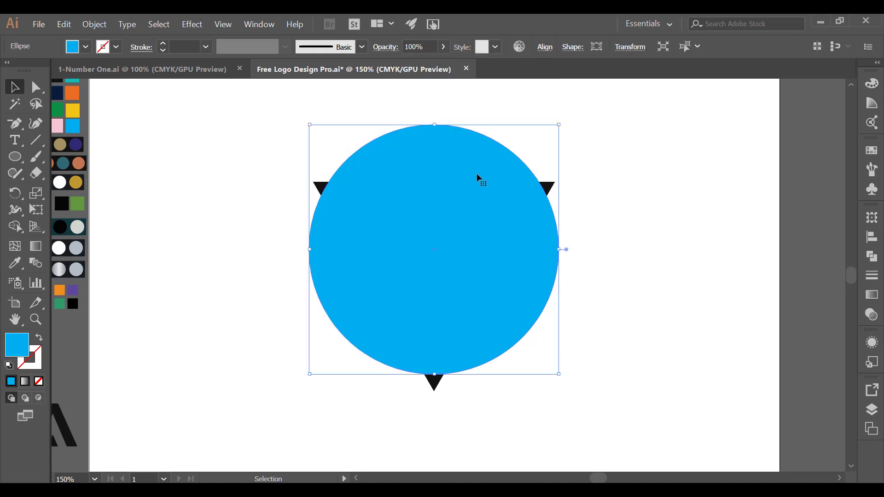
{"action": "key", "text": "Down"}
{"action": "key", "text": "Down"}
{"action": "key", "text": "Down"}
{"action": "key", "text": "Down"}
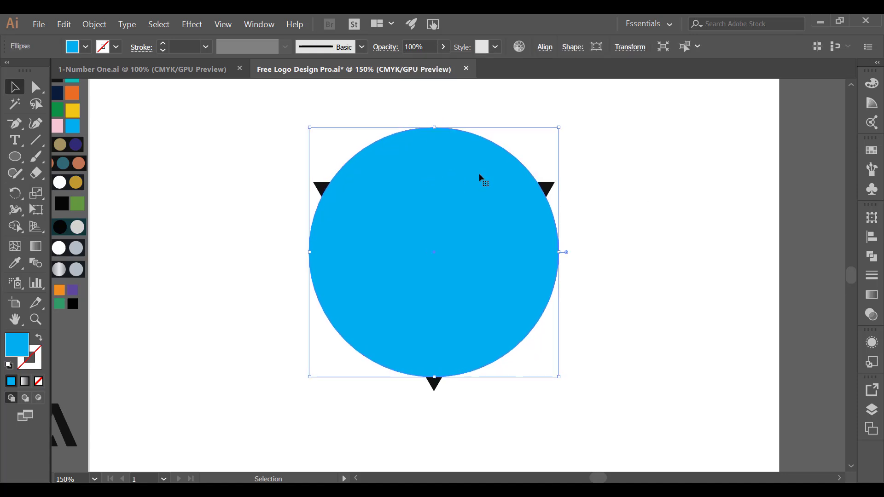
Step: Swap the circle's blue fill to its stroke and align the stroke to the inside
{"action": "left_click", "coordinate": [649, 184]}
{"action": "left_click", "coordinate": [410, 191]}
{"action": "left_click", "coordinate": [44, 336]}
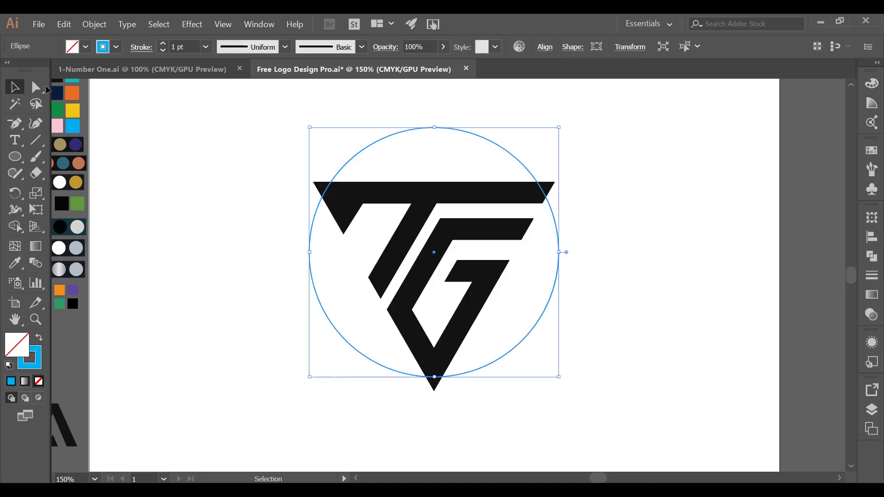
{"action": "left_click", "coordinate": [142, 47]}
{"action": "left_click", "coordinate": [76, 119]}
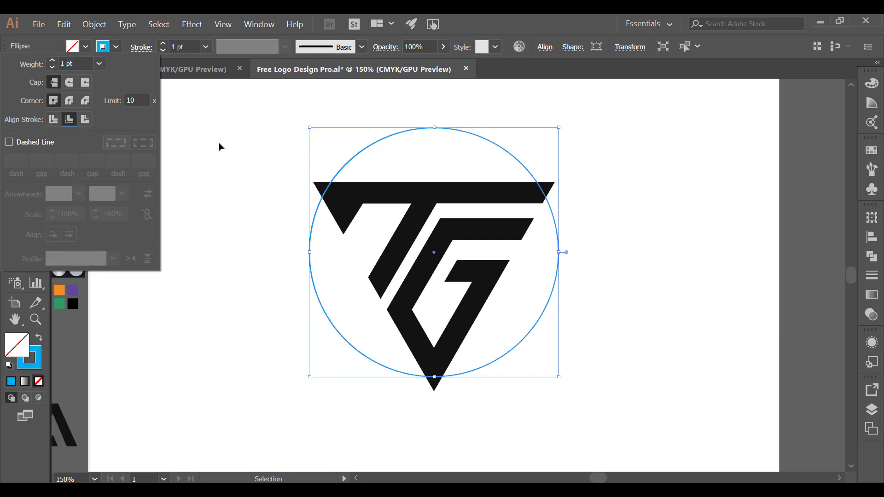
Step: Set the circle's stroke weight to 24 pt and deselect it
{"action": "double_click", "coordinate": [178, 47]}
{"action": "type", "text": "20"}
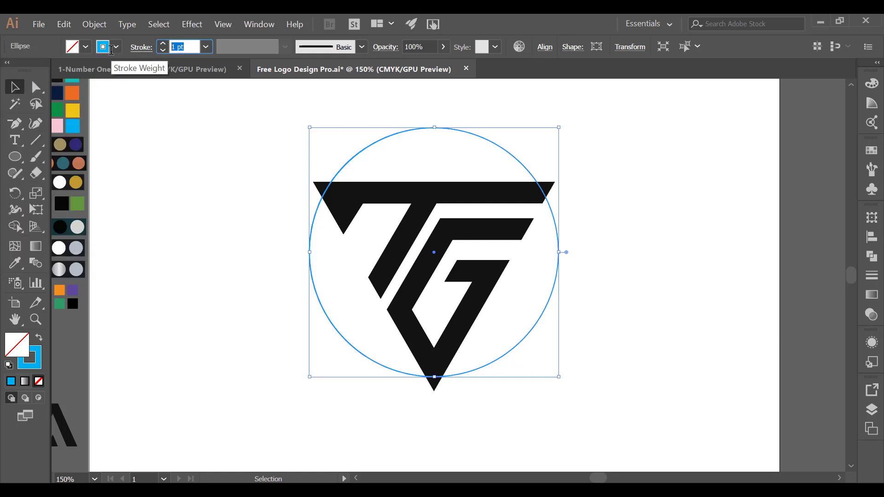
{"action": "key", "text": "Return"}
{"action": "key", "text": "Up"}
{"action": "key", "text": "Up"}
{"action": "key", "text": "Up"}
{"action": "key", "text": "Up"}
{"action": "key", "text": "Up"}
{"action": "key", "text": "Up"}
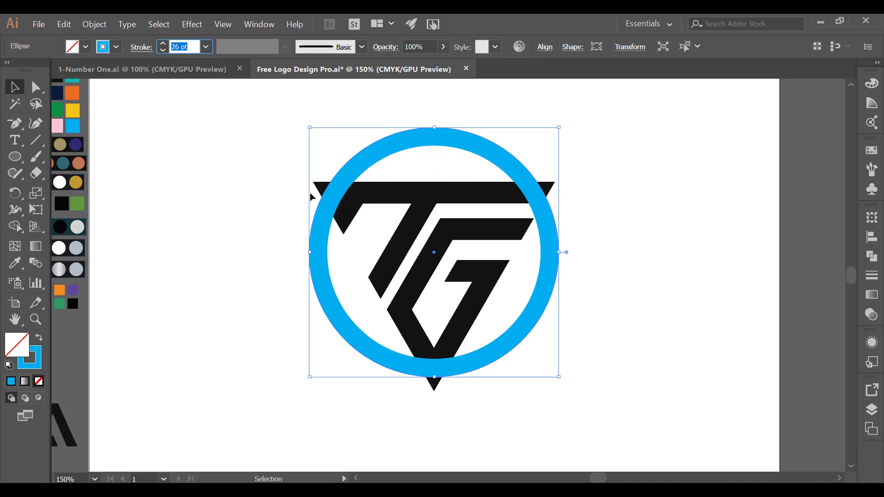
{"action": "key", "text": "Down"}
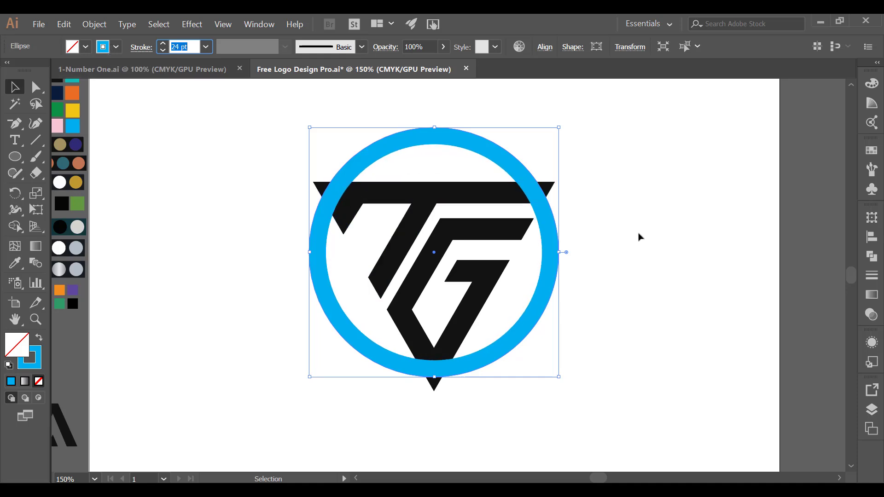
{"action": "left_click", "coordinate": [680, 233]}
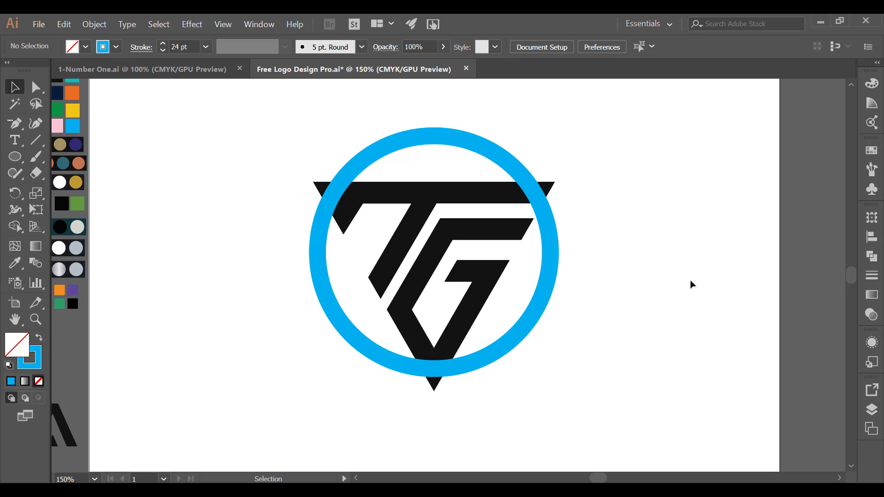
{"action": "left_click", "coordinate": [491, 202]}
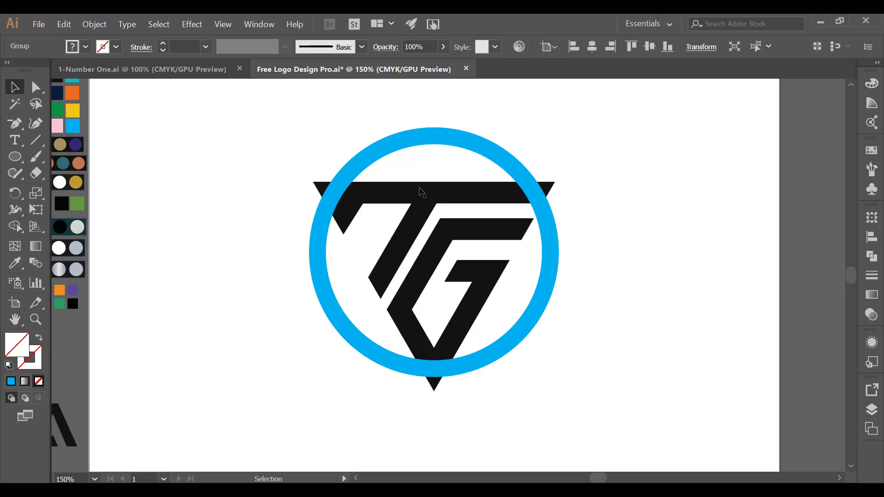
{"action": "left_click", "coordinate": [454, 185]}
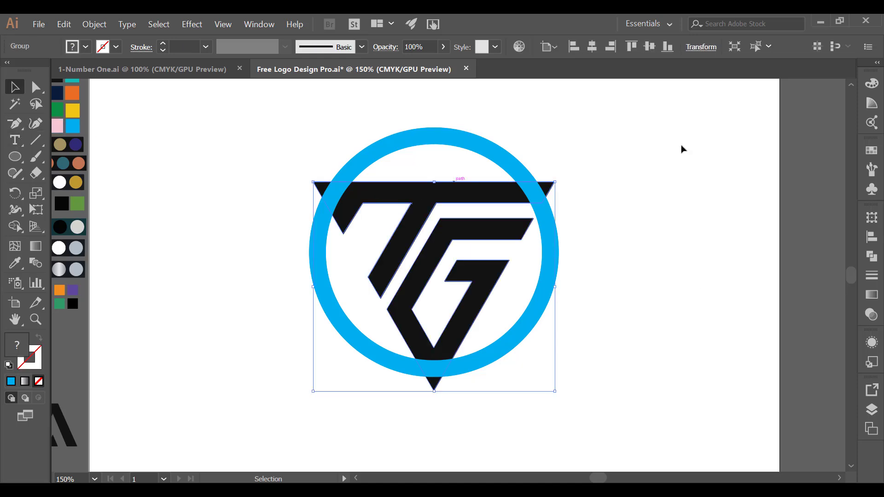
{"action": "left_click", "coordinate": [683, 149]}
Step: Trace a closed triangle through the three outer corners of the TG logo with the Pen tool
{"action": "left_click", "coordinate": [15, 123]}
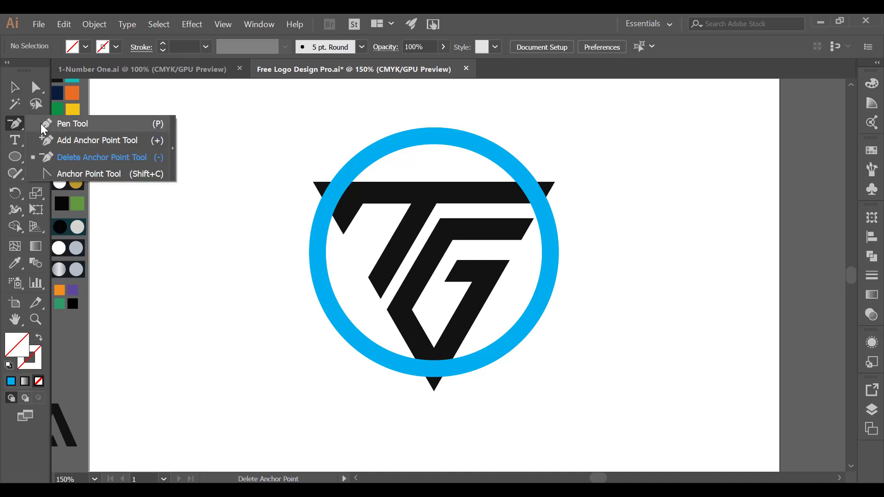
{"action": "left_click", "coordinate": [43, 124]}
{"action": "left_click", "coordinate": [312, 182]}
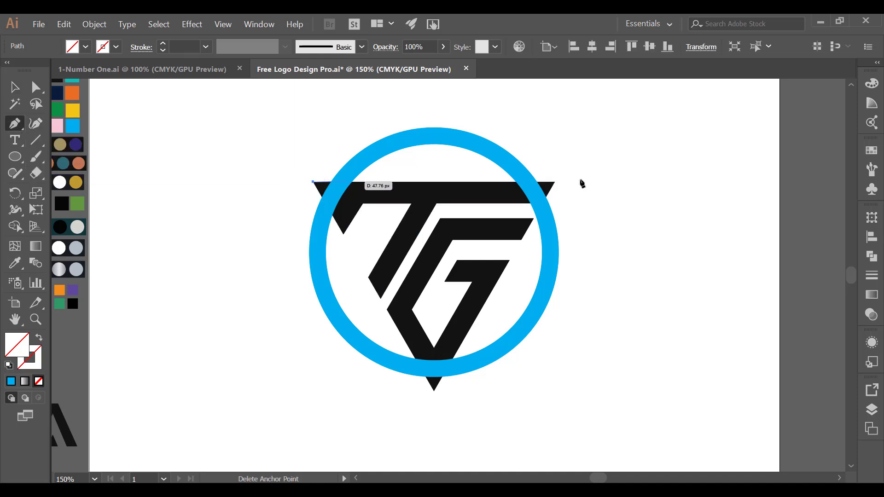
{"action": "left_click", "coordinate": [554, 182]}
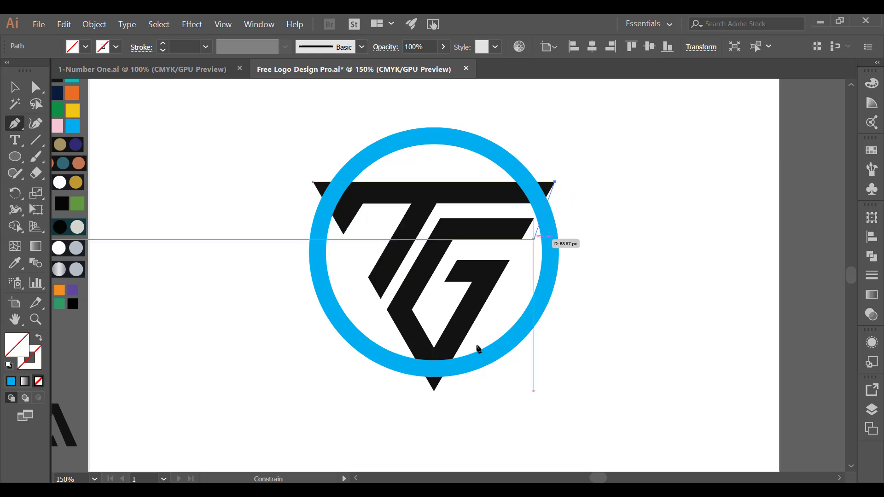
{"action": "left_click", "coordinate": [434, 391]}
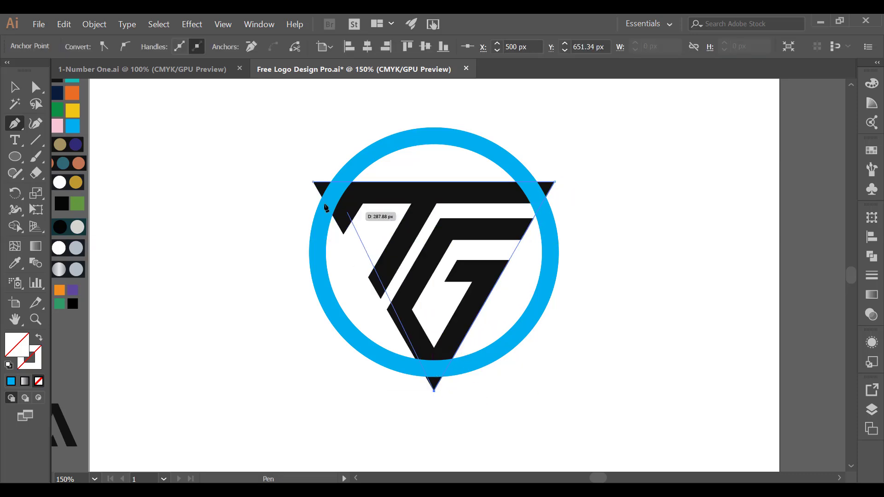
{"action": "left_click", "coordinate": [314, 182]}
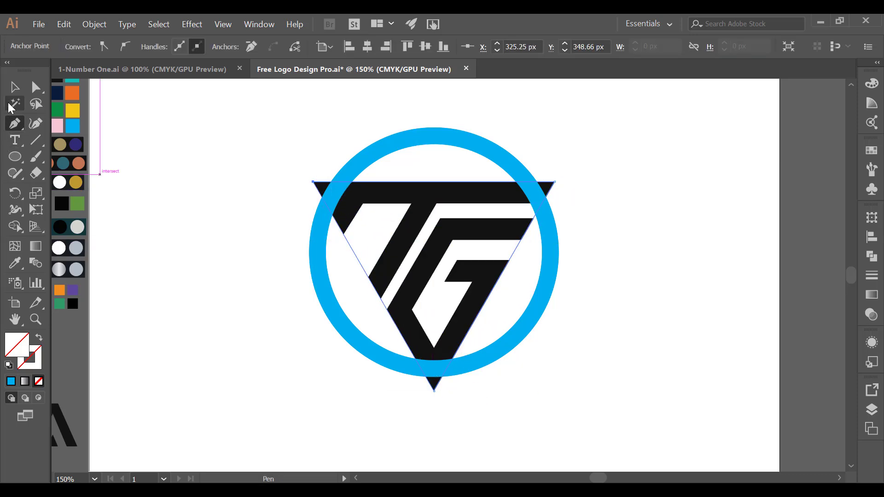
Step: Fill the traced triangle with the light blue sample colour and deselect it
{"action": "left_click", "coordinate": [14, 87]}
{"action": "left_click", "coordinate": [15, 263]}
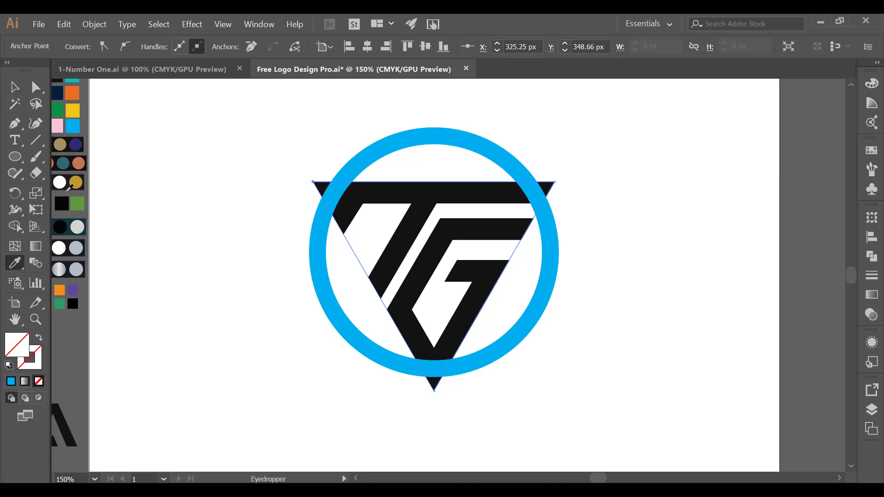
{"action": "left_click", "coordinate": [68, 187]}
{"action": "left_click", "coordinate": [72, 123]}
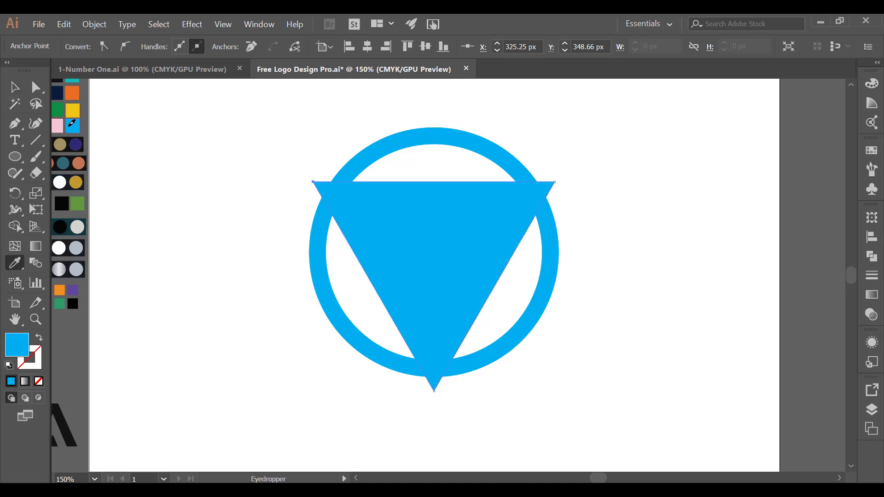
{"action": "left_click", "coordinate": [15, 87]}
{"action": "left_click", "coordinate": [634, 214]}
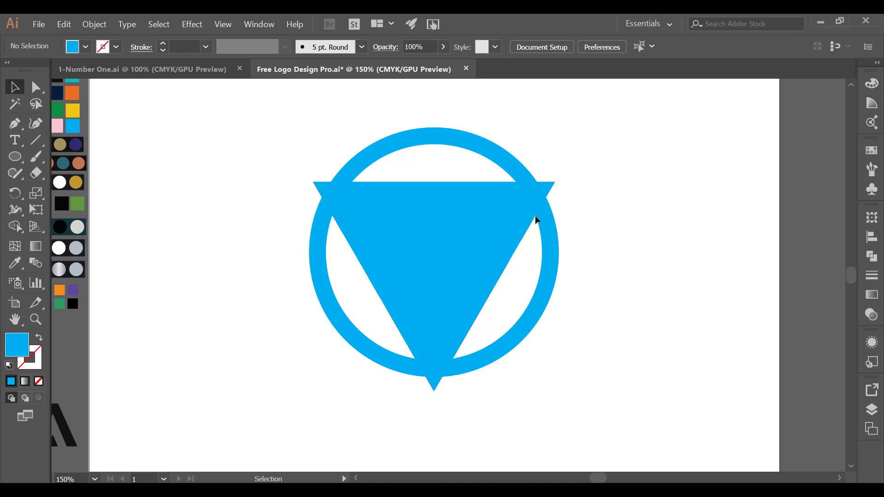
{"action": "left_click", "coordinate": [472, 222]}
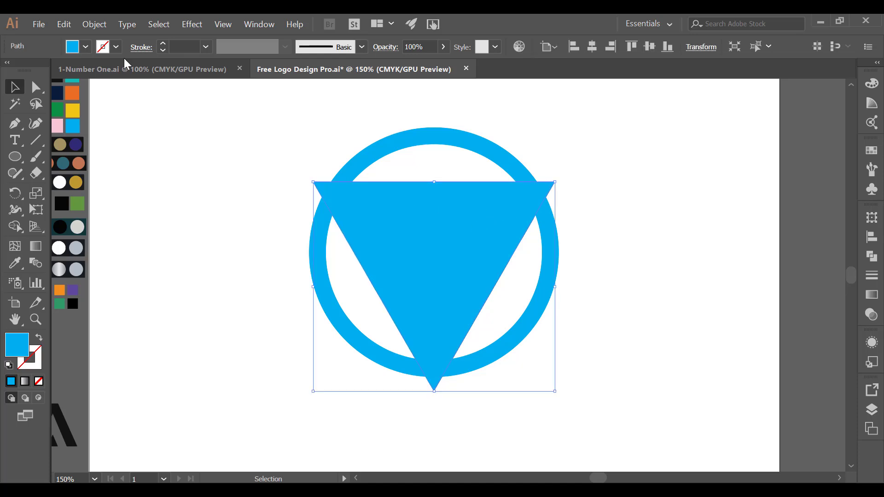
{"action": "left_click", "coordinate": [95, 26]}
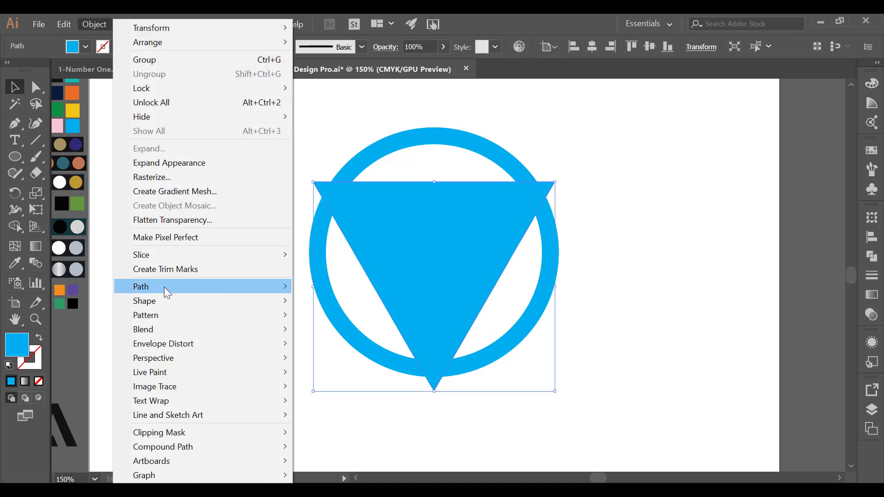
{"action": "mouse_move", "coordinate": [164, 287]}
{"action": "left_click", "coordinate": [353, 333]}
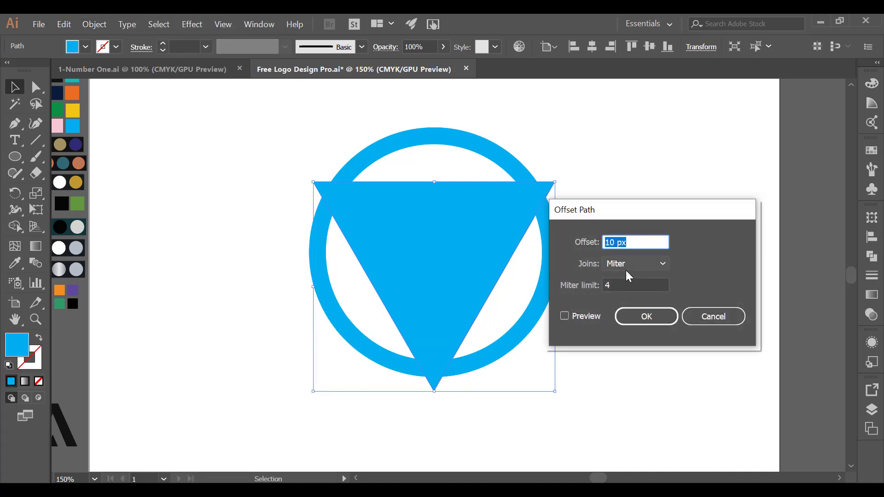
{"action": "left_click", "coordinate": [565, 317]}
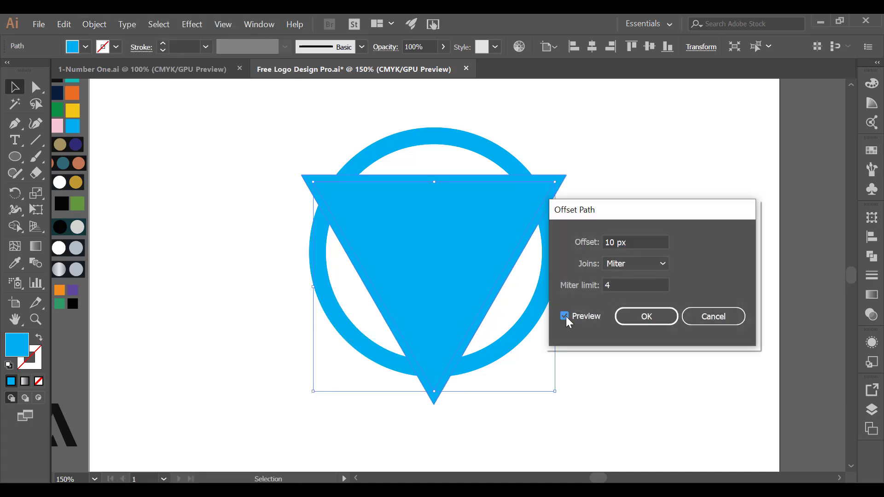
{"action": "left_click", "coordinate": [673, 490]}
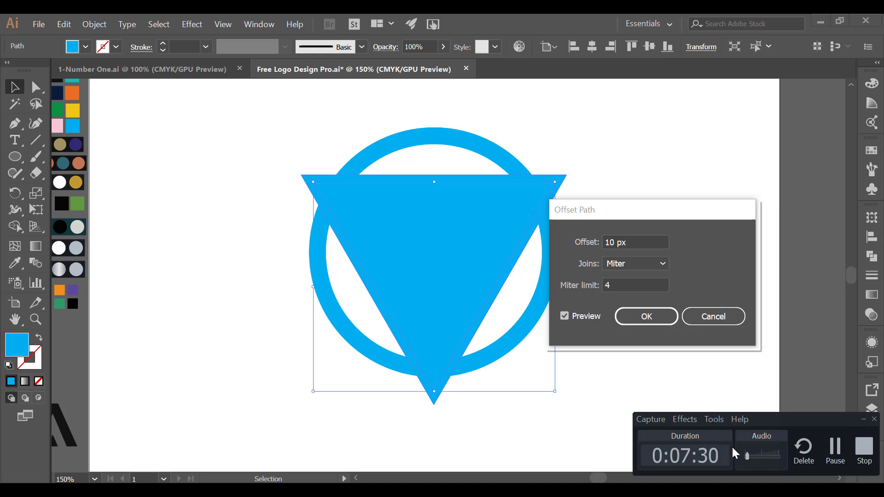
{"action": "left_click", "coordinate": [849, 454]}
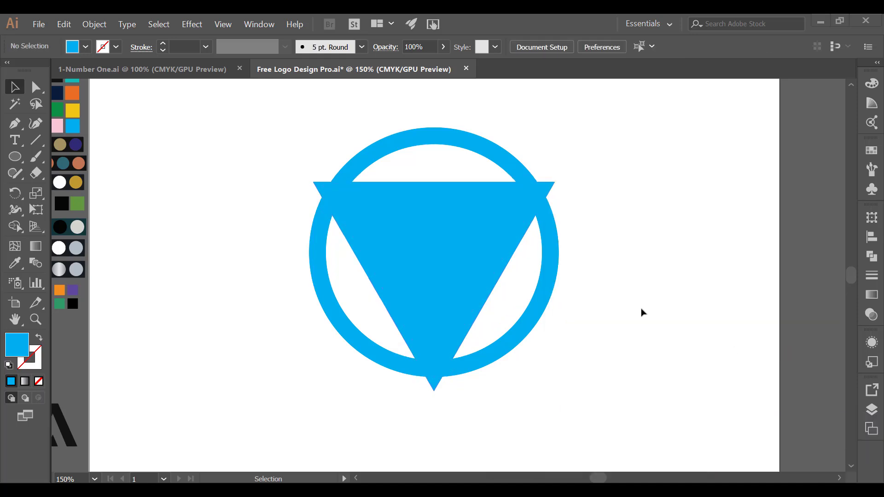
Step: Offset the blue triangle's path outward by 12 px with miter joins
{"action": "left_click", "coordinate": [419, 219]}
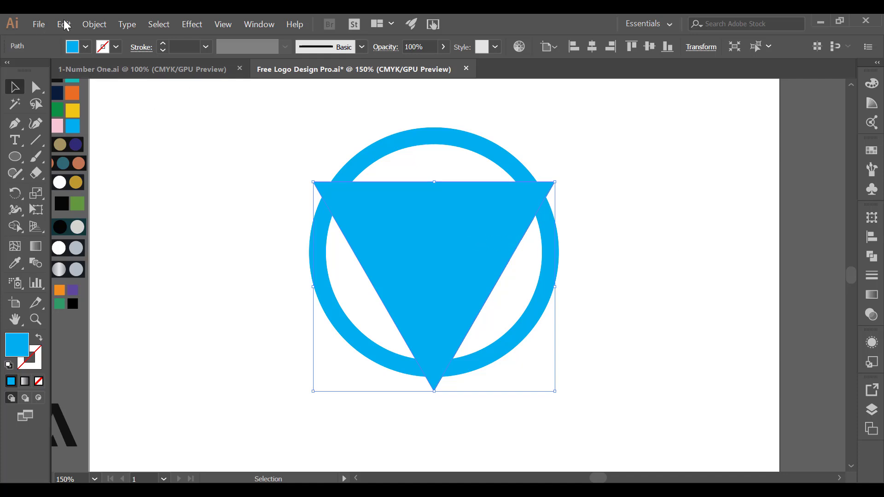
{"action": "left_click", "coordinate": [93, 24]}
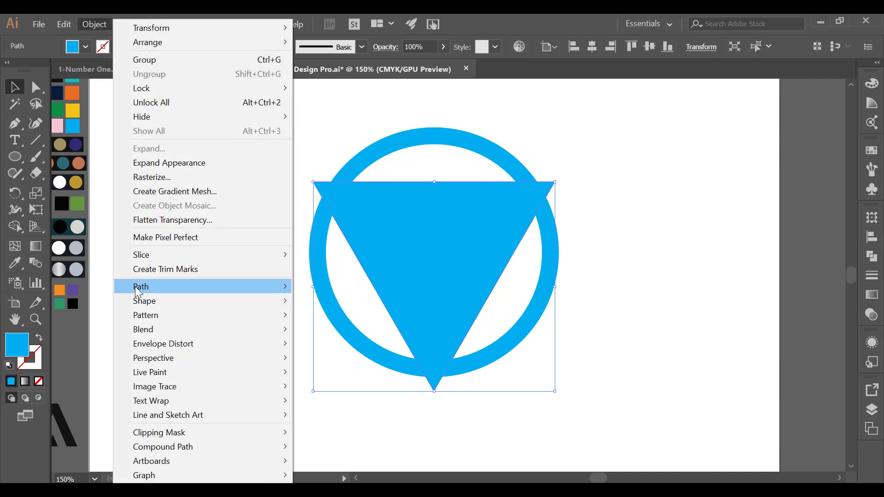
{"action": "mouse_move", "coordinate": [138, 290]}
{"action": "left_click", "coordinate": [330, 335]}
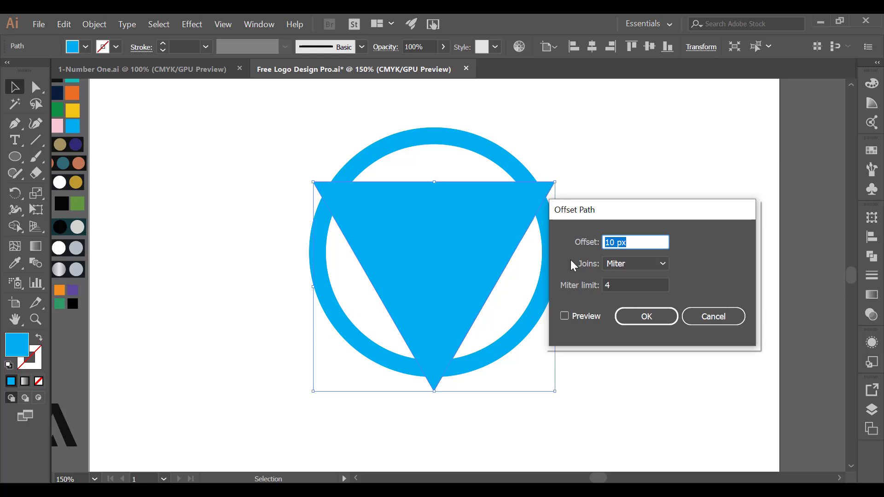
{"action": "left_click", "coordinate": [565, 316]}
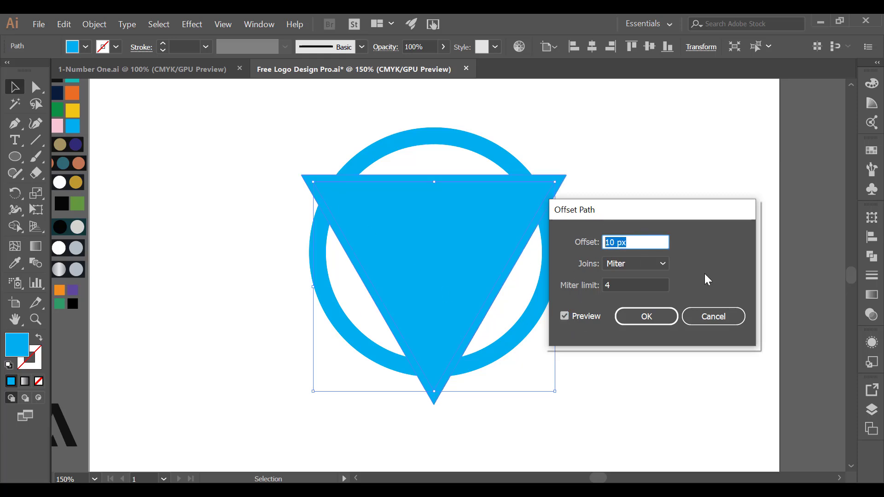
{"action": "key", "text": "Up"}
{"action": "key", "text": "Up"}
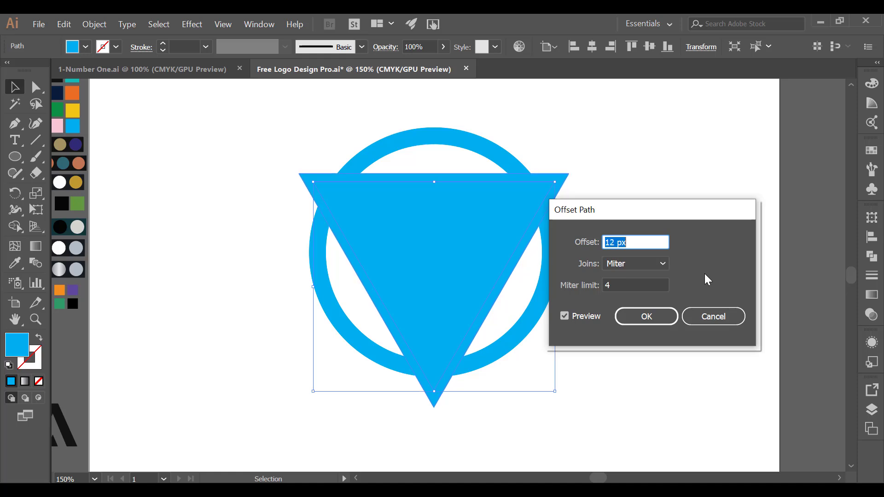
{"action": "left_click", "coordinate": [673, 318]}
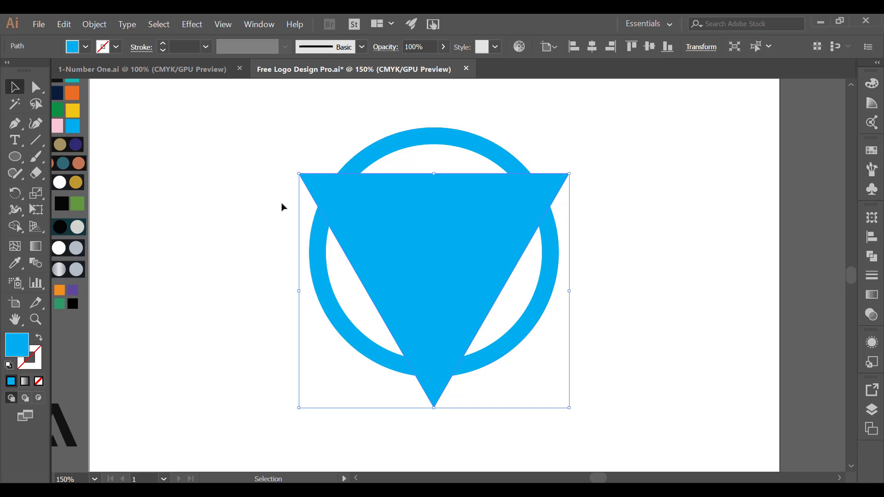
Step: Fill the offset triangle with white sampled from the artboard background using the Eyedropper and deselect it
{"action": "left_click", "coordinate": [12, 266]}
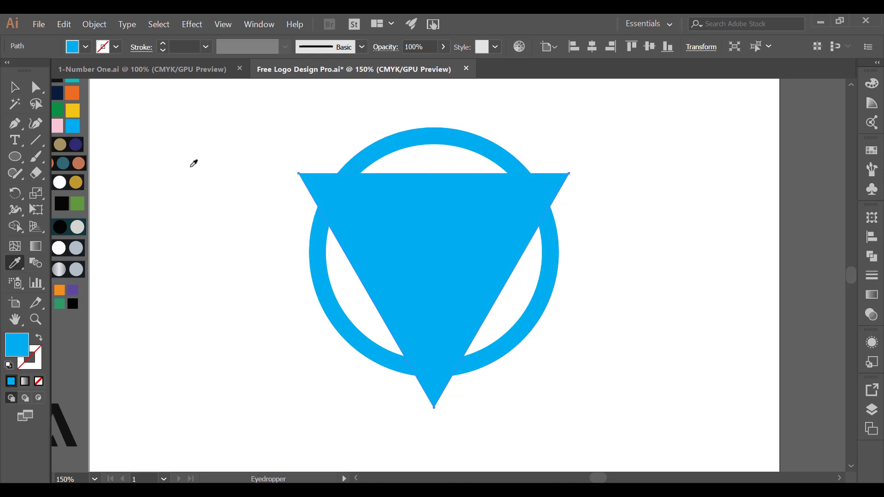
{"action": "left_click", "coordinate": [206, 159]}
{"action": "left_click", "coordinate": [14, 86]}
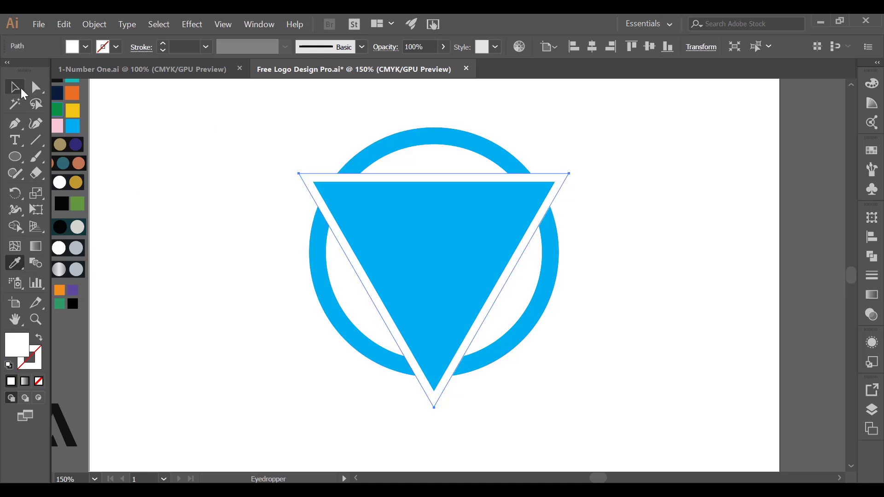
{"action": "left_click", "coordinate": [730, 206]}
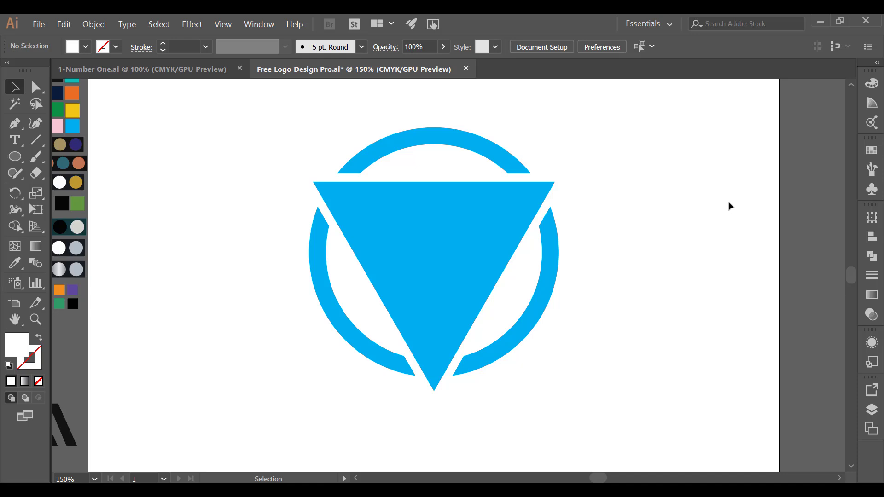
Step: Try to subtract the white offset triangle from the stroked circle with Minus Front
{"action": "left_click", "coordinate": [39, 91]}
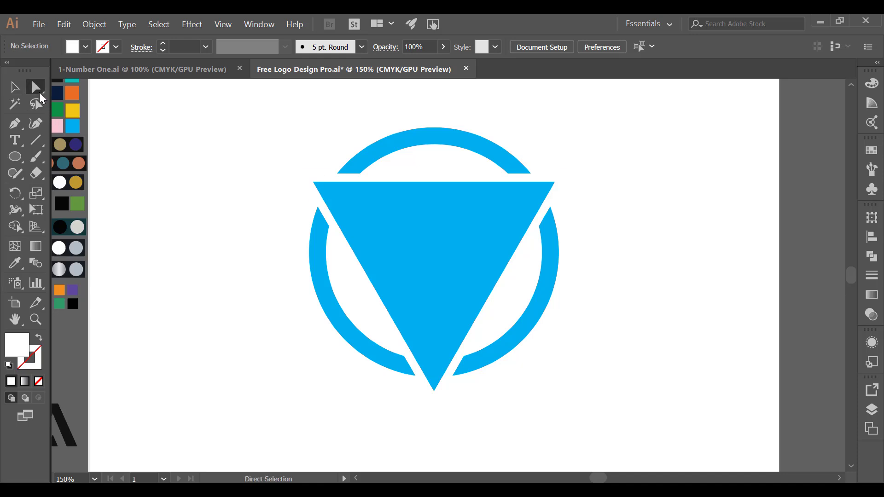
{"action": "left_click", "coordinate": [379, 180]}
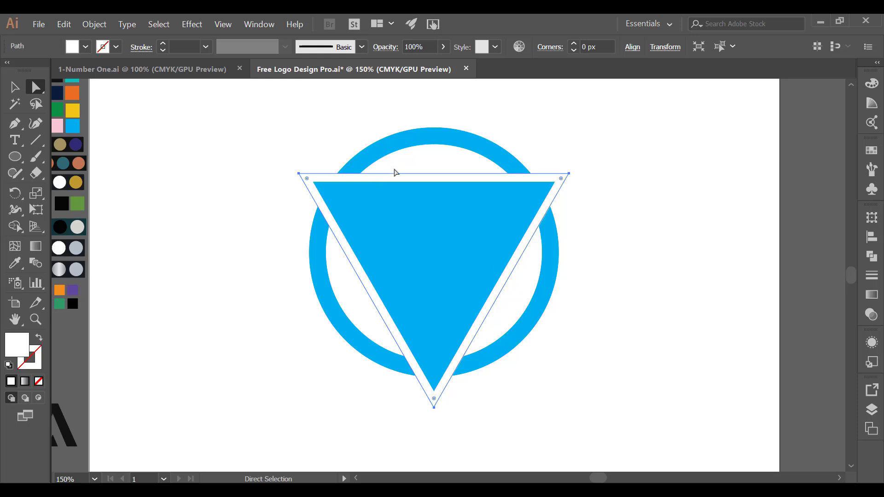
{"action": "left_click", "coordinate": [389, 148], "text": "shift"}
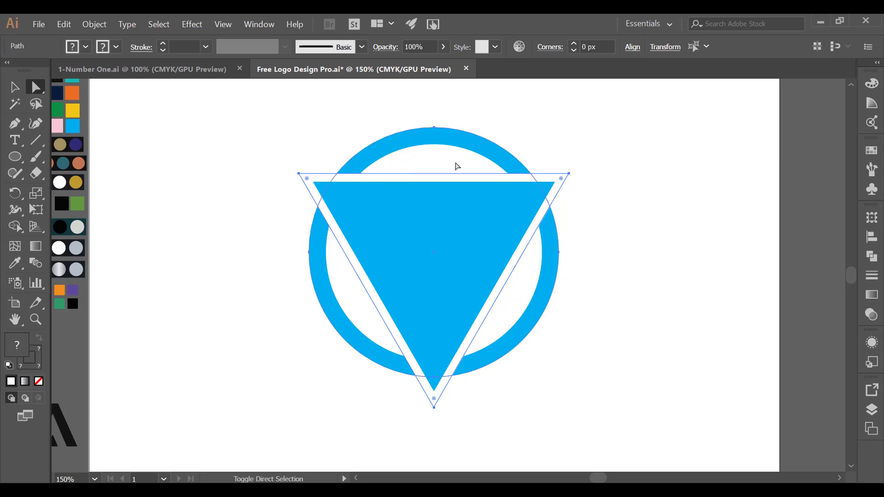
{"action": "left_click", "coordinate": [871, 257]}
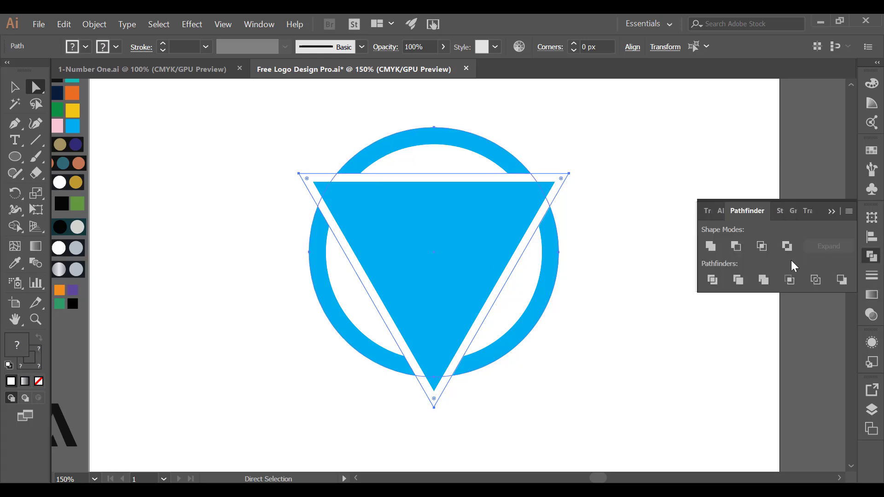
{"action": "left_click", "coordinate": [736, 247]}
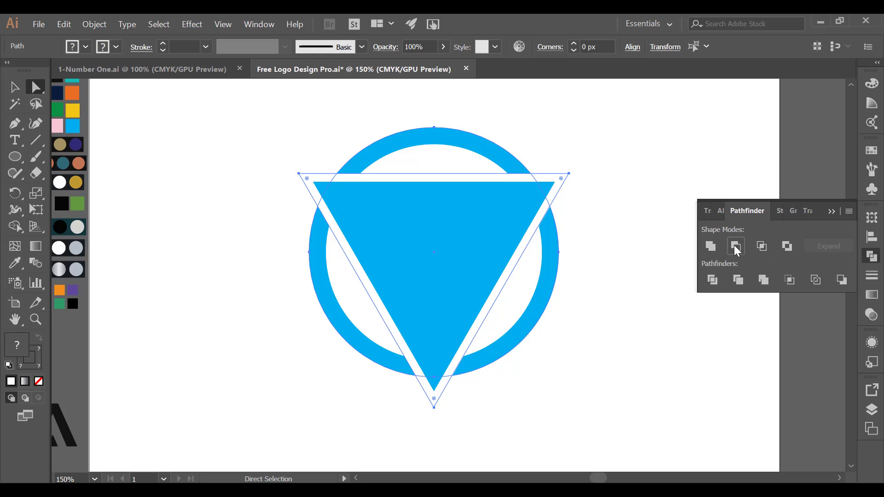
{"action": "left_click", "coordinate": [638, 275]}
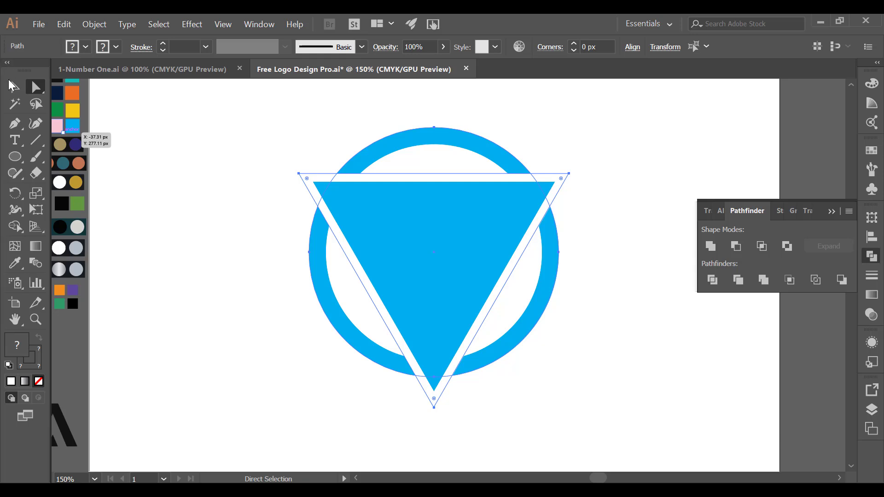
{"action": "left_click", "coordinate": [14, 86]}
{"action": "left_click", "coordinate": [122, 123]}
Step: Expand the appearance of the blue stroked circle so it becomes a filled ring, and deselect it
{"action": "left_click", "coordinate": [453, 138]}
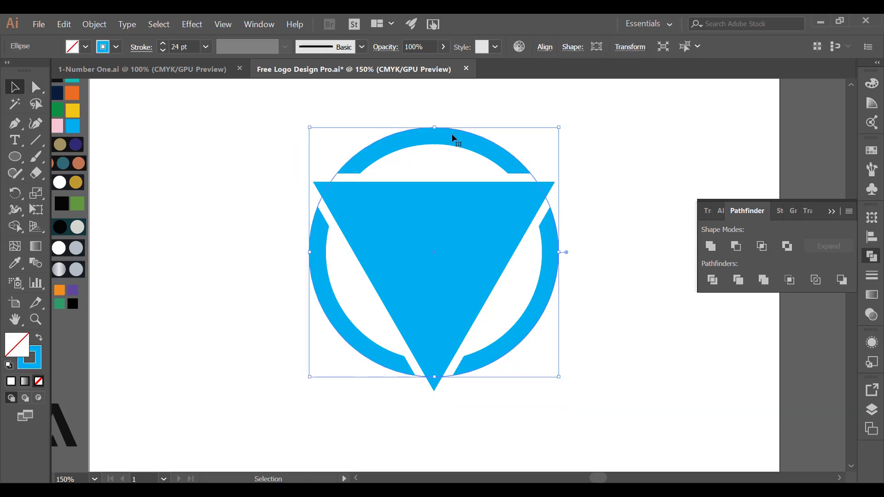
{"action": "left_click", "coordinate": [93, 25]}
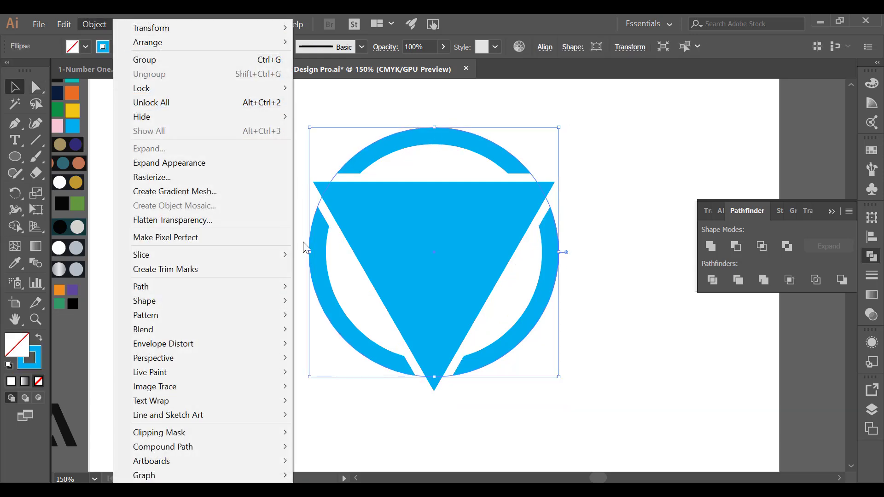
{"action": "left_click", "coordinate": [155, 162]}
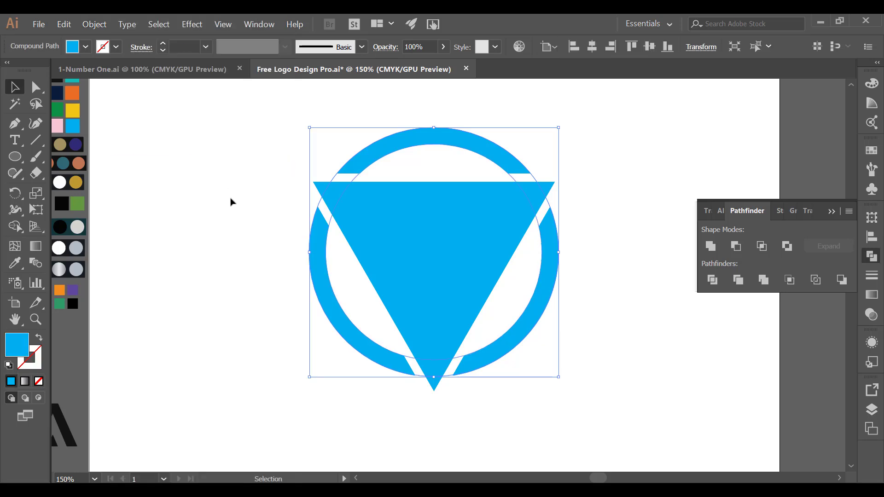
{"action": "left_click", "coordinate": [231, 199]}
Step: Subtract the white offset triangle from the ring with Minus Front and delete the blue triangle covering the TG letters
{"action": "left_click", "coordinate": [36, 88]}
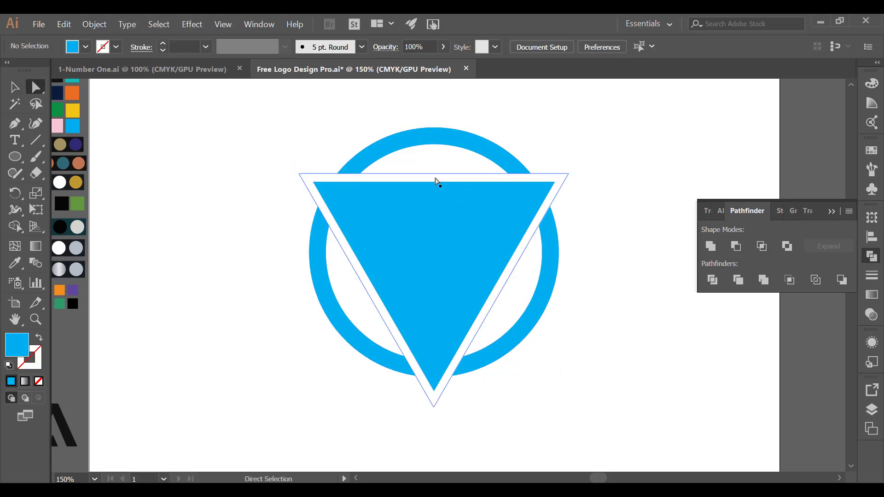
{"action": "left_click", "coordinate": [436, 180]}
{"action": "left_click", "coordinate": [402, 148], "text": "shift"}
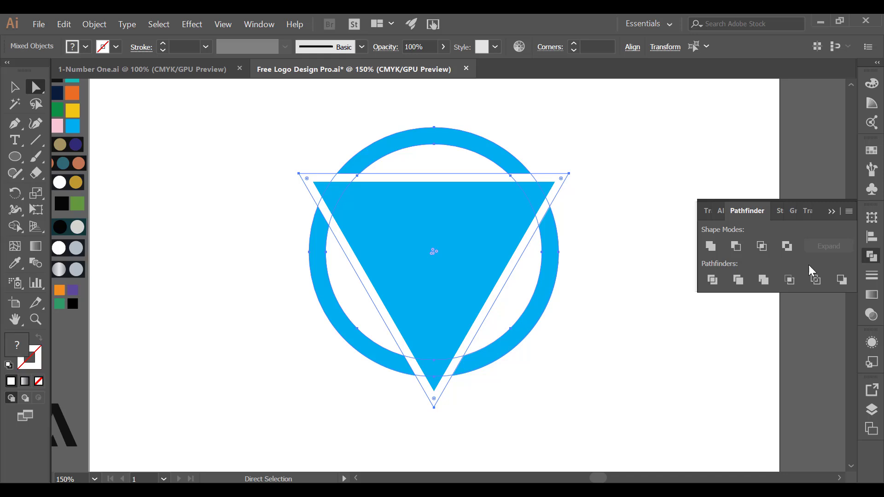
{"action": "left_click", "coordinate": [736, 247]}
{"action": "left_click", "coordinate": [681, 312]}
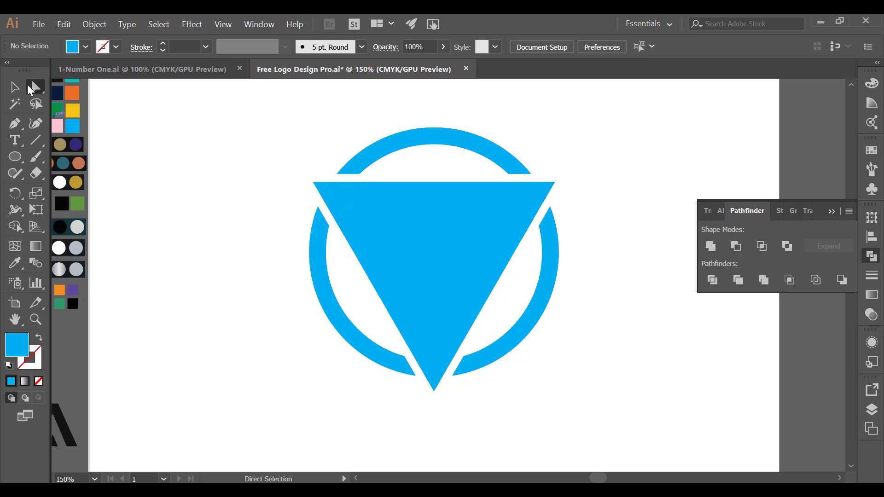
{"action": "left_click", "coordinate": [359, 199]}
{"action": "key", "text": "Delete"}
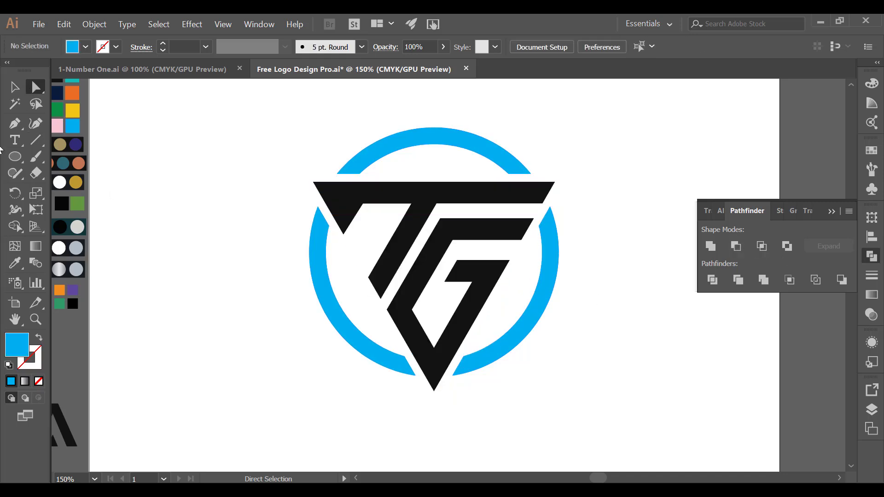
Step: Recolour the ring segments and the TG letters together with the black sample swatch and deselect them
{"action": "left_click", "coordinate": [14, 87]}
{"action": "left_click", "coordinate": [372, 156]}
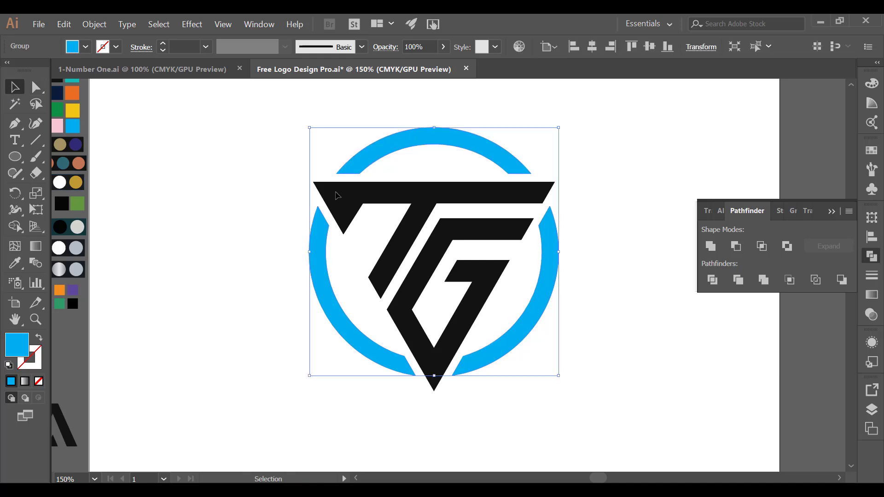
{"action": "left_click_drag", "start_coordinate": [301, 136], "coordinate": [624, 367]}
{"action": "left_click", "coordinate": [16, 263]}
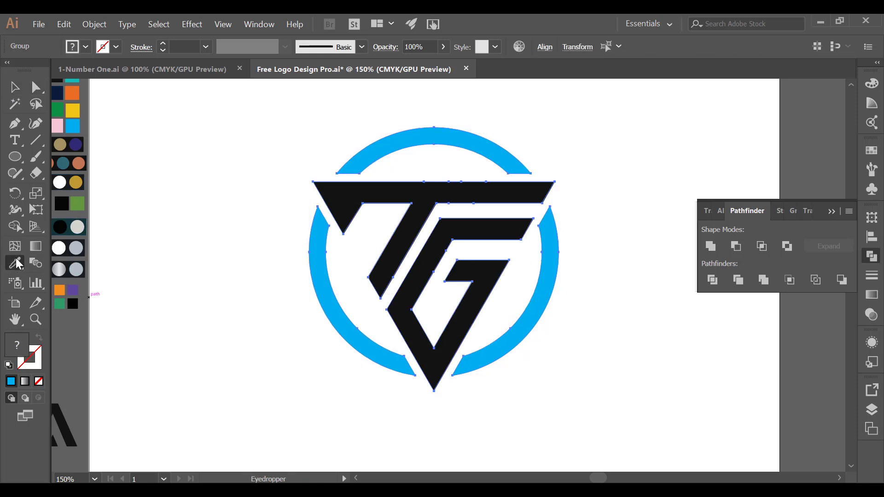
{"action": "left_click_drag", "start_coordinate": [188, 179], "coordinate": [256, 182]}
{"action": "left_click_drag", "start_coordinate": [170, 216], "coordinate": [138, 329]}
{"action": "left_click", "coordinate": [94, 189]}
{"action": "left_click", "coordinate": [14, 88]}
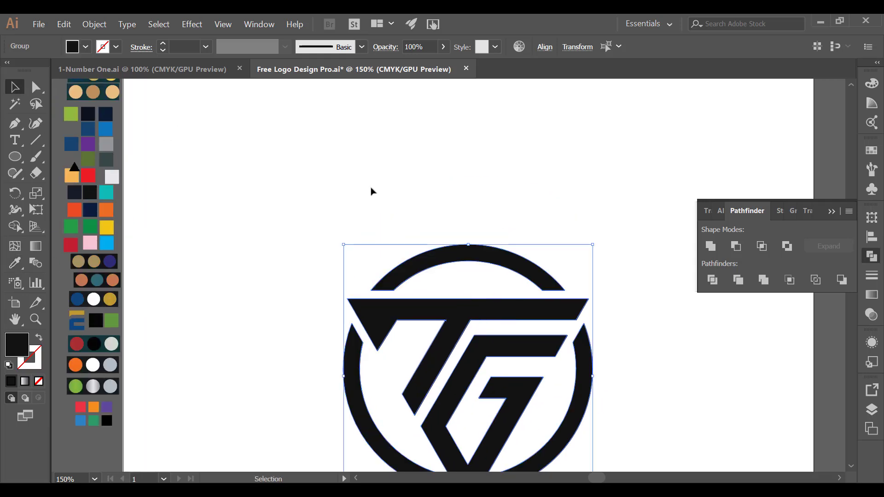
{"action": "left_click", "coordinate": [371, 189]}
{"action": "left_click_drag", "start_coordinate": [596, 256], "coordinate": [575, 171]}
{"action": "left_click", "coordinate": [525, 188]}
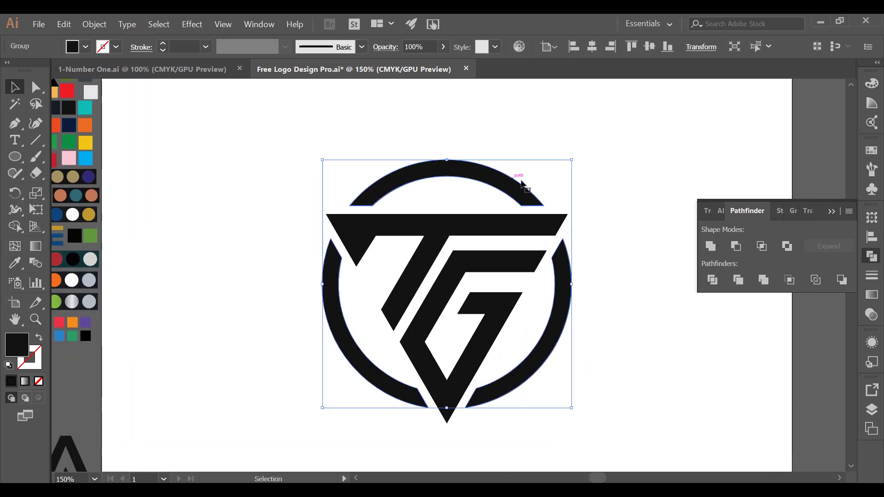
{"action": "left_click", "coordinate": [622, 147]}
Step: Draw a thin black spike about 145 px long with the Pen tool, extending inward from the upper arc's left end
{"action": "left_click_drag", "start_coordinate": [14, 126], "coordinate": [52, 125]}
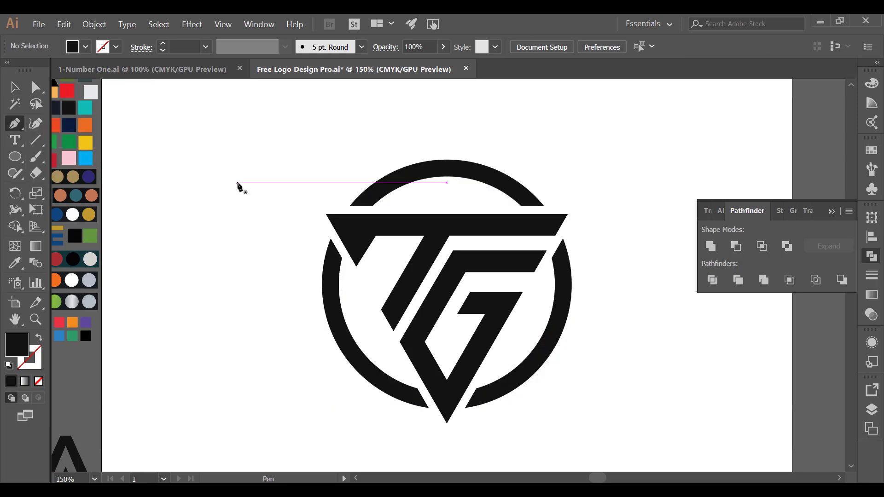
{"action": "left_click", "coordinate": [350, 205]}
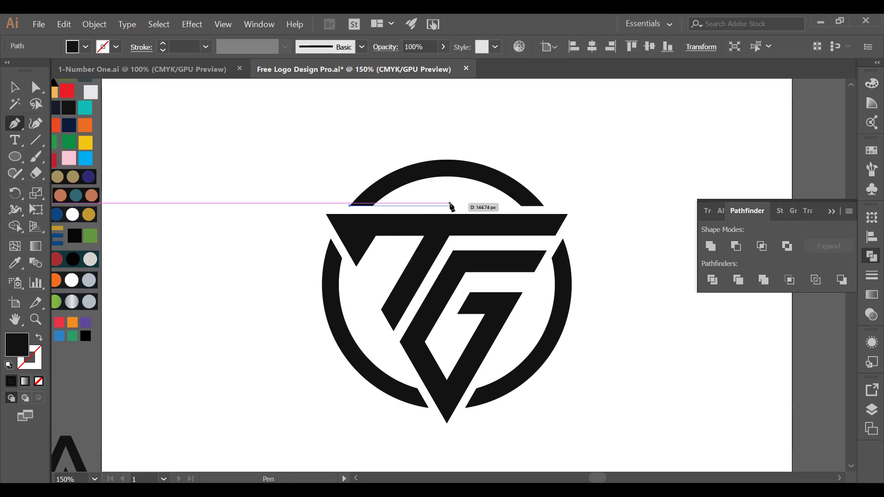
{"action": "left_click", "coordinate": [450, 206]}
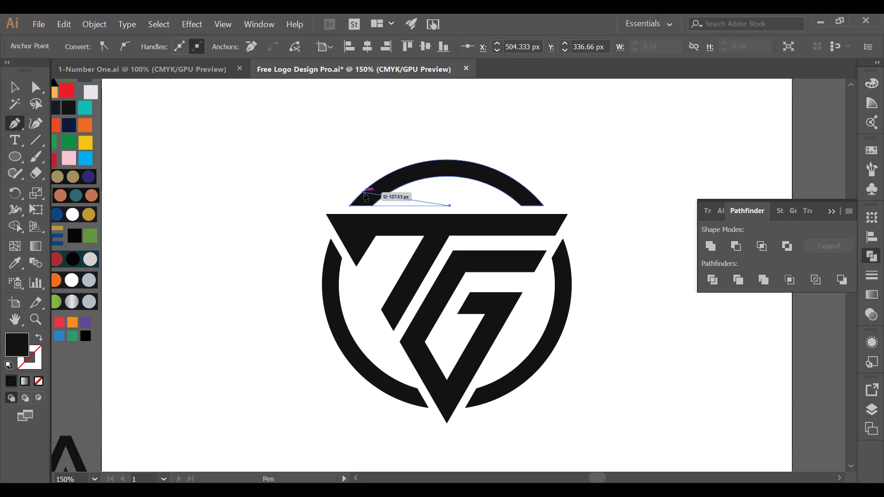
{"action": "left_click", "coordinate": [371, 196]}
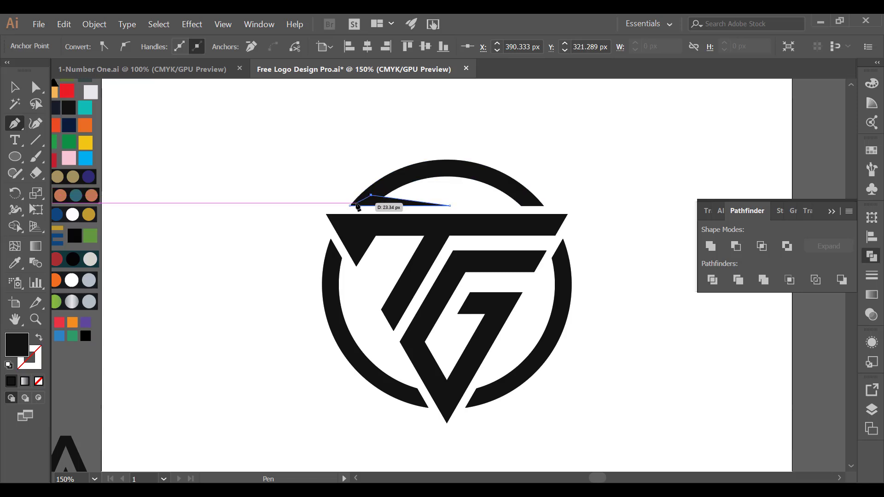
{"action": "left_click", "coordinate": [351, 206]}
{"action": "left_click", "coordinate": [16, 87]}
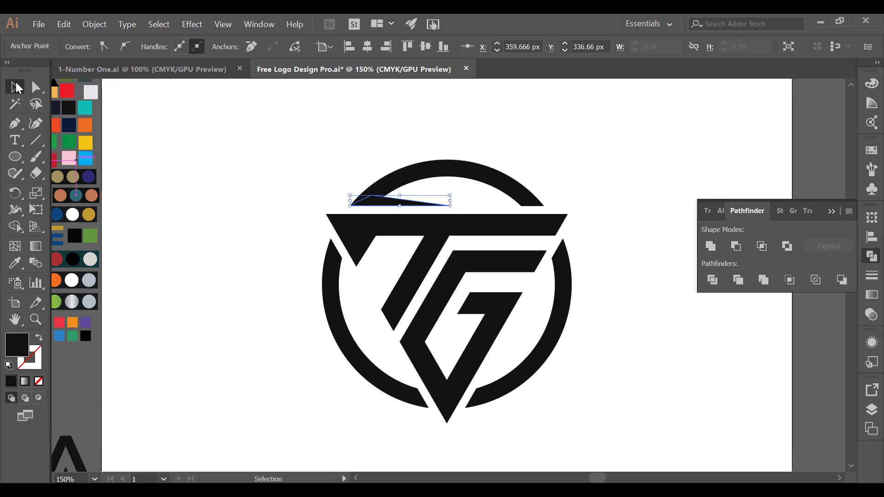
{"action": "left_click", "coordinate": [482, 290]}
{"action": "left_click", "coordinate": [569, 314]}
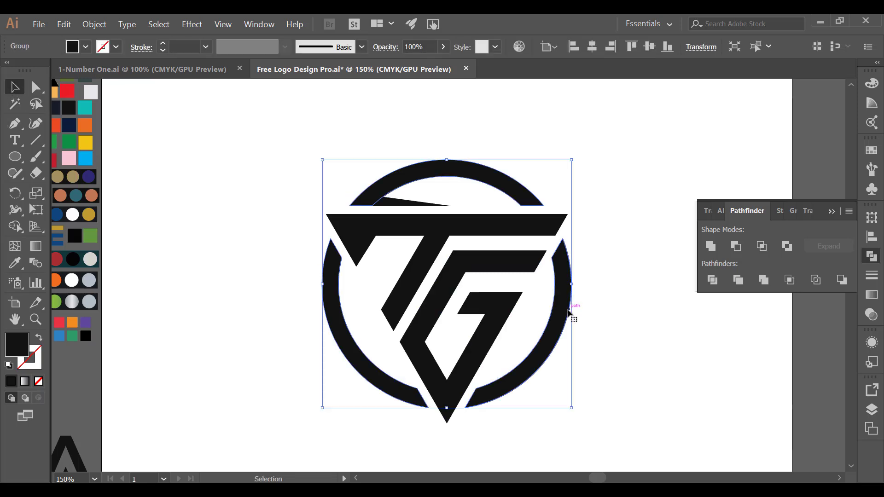
{"action": "key", "text": "ctrl+shift+a"}
Step: Draw a second tapered black spike with the Pen tool from the right arc's upper tip, running down parallel to the G's outer edge
{"action": "left_click", "coordinate": [15, 124]}
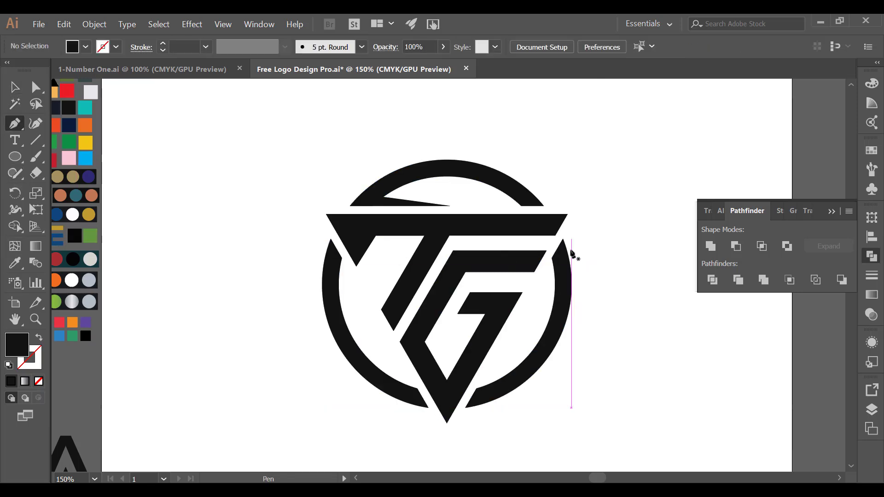
{"action": "left_click", "coordinate": [562, 239]}
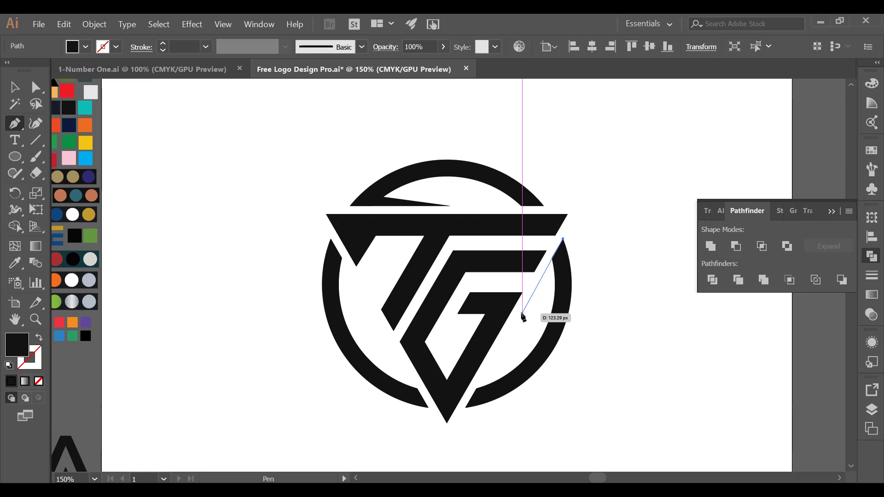
{"action": "key", "text": "ctrl+plus"}
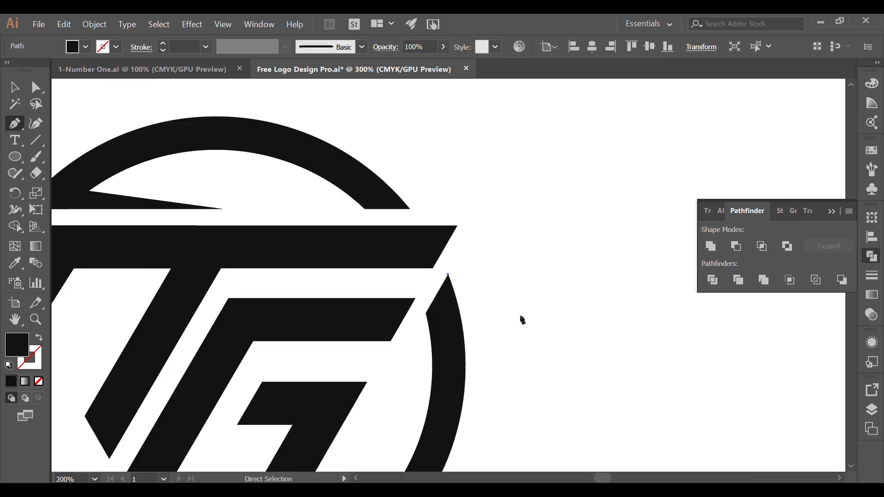
{"action": "left_click_drag", "start_coordinate": [512, 315], "coordinate": [562, 188]}
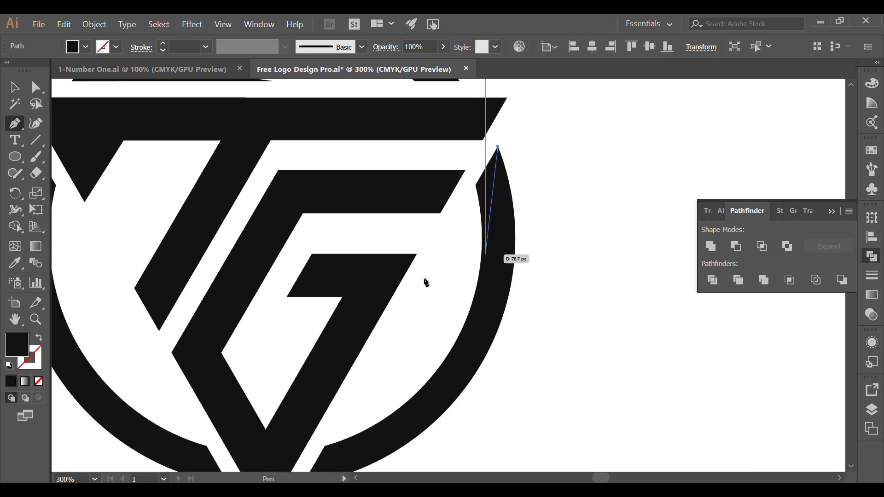
{"action": "left_click", "coordinate": [402, 315]}
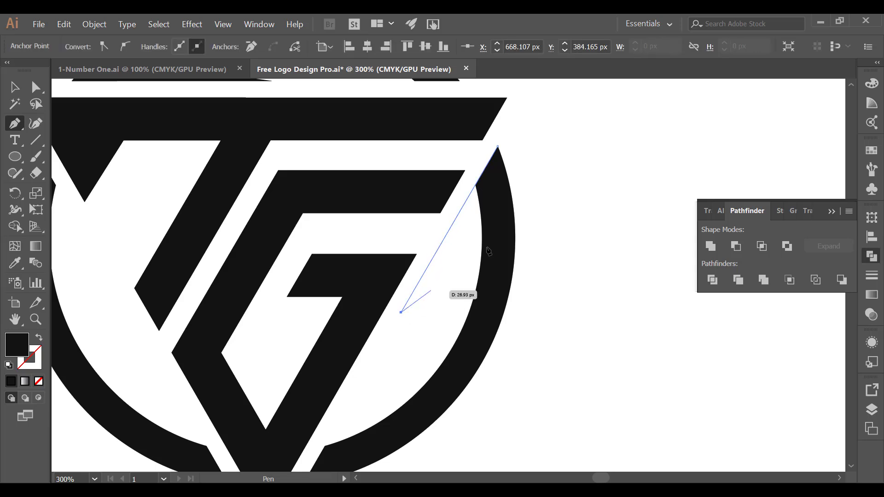
{"action": "left_click", "coordinate": [494, 199]}
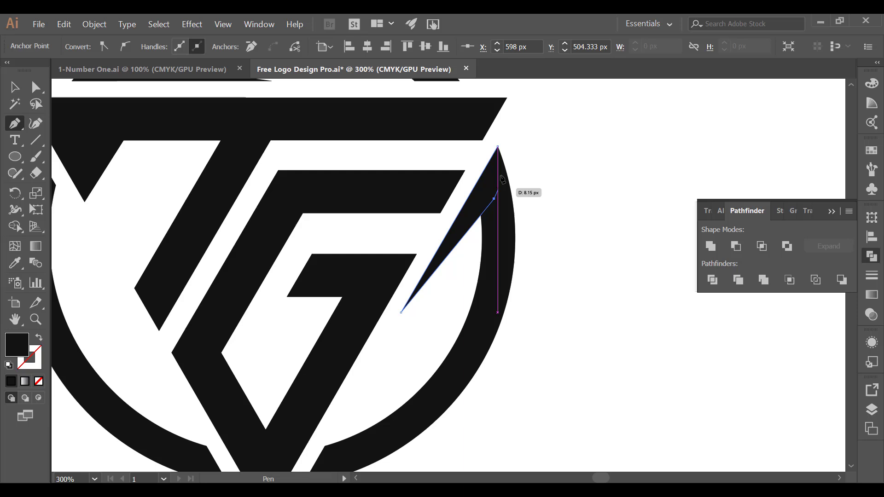
{"action": "left_click", "coordinate": [498, 147]}
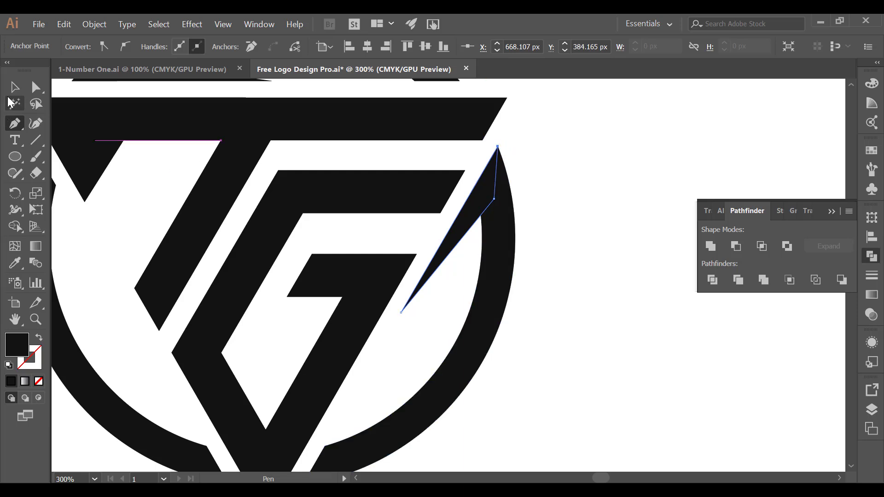
{"action": "left_click", "coordinate": [14, 89]}
{"action": "left_click", "coordinate": [289, 192]}
{"action": "left_click_drag", "start_coordinate": [369, 227], "coordinate": [513, 61]}
{"action": "left_click_drag", "start_coordinate": [405, 313], "coordinate": [448, 421]}
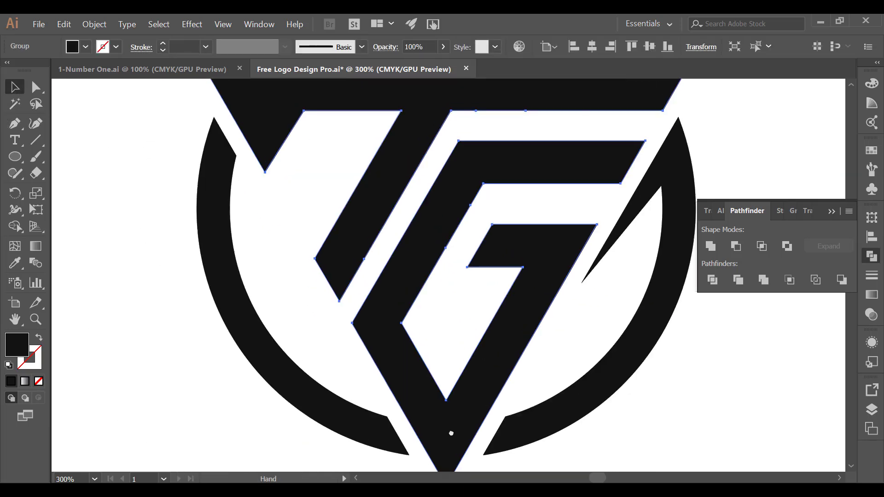
{"action": "key", "text": "ctrl+minus"}
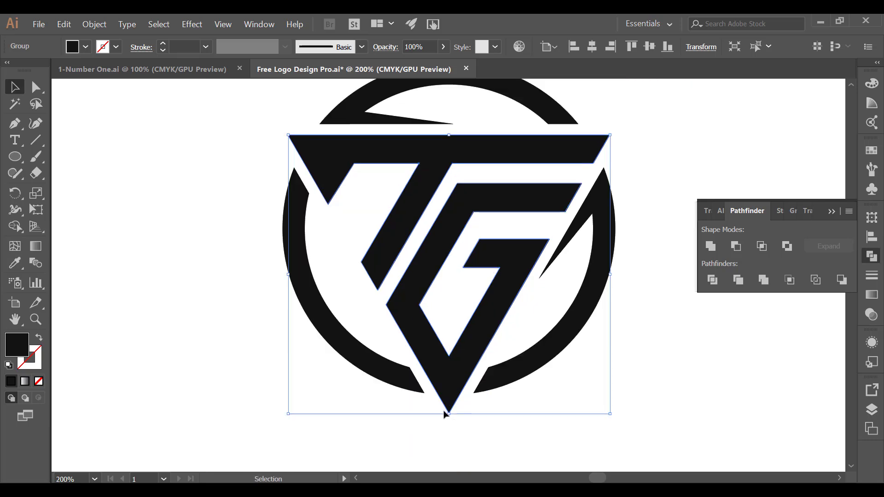
Step: Draw a third tapered black spike about 157 px long with the Pen tool, running up from the left arc's lower tip parallel to the G
{"action": "left_click", "coordinate": [237, 299]}
{"action": "left_click", "coordinate": [14, 124]}
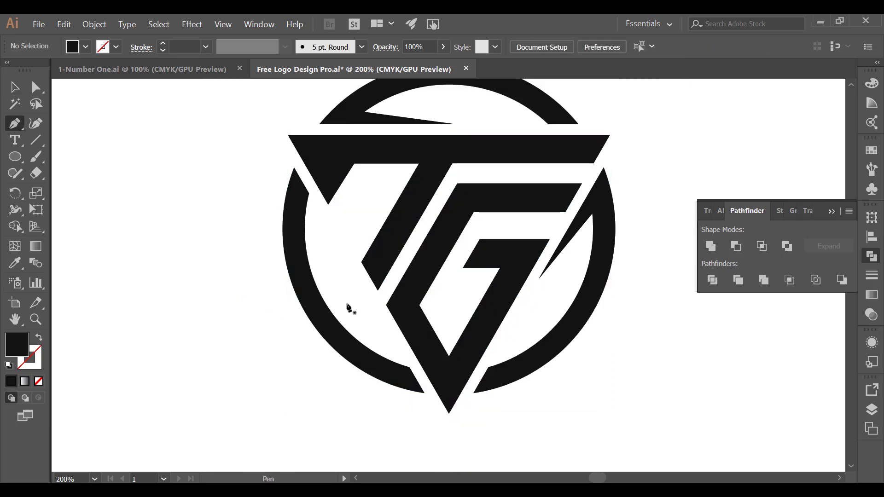
{"action": "left_click", "coordinate": [424, 393]}
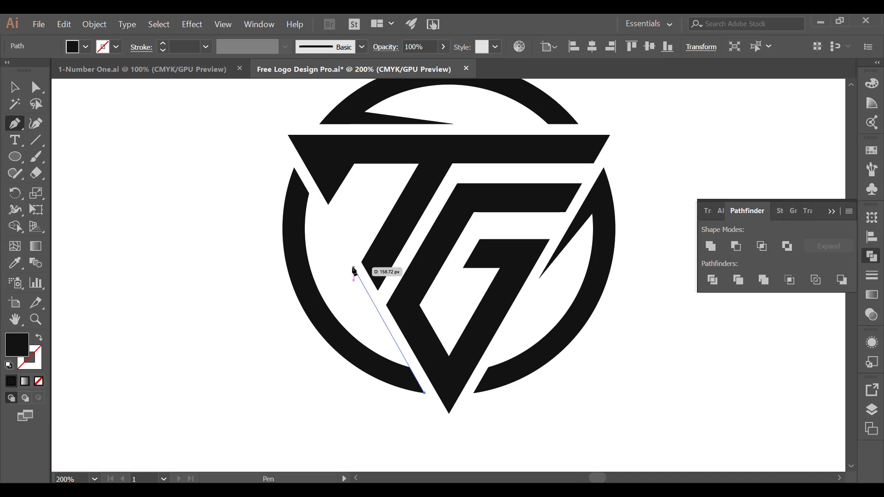
{"action": "left_click", "coordinate": [353, 268]}
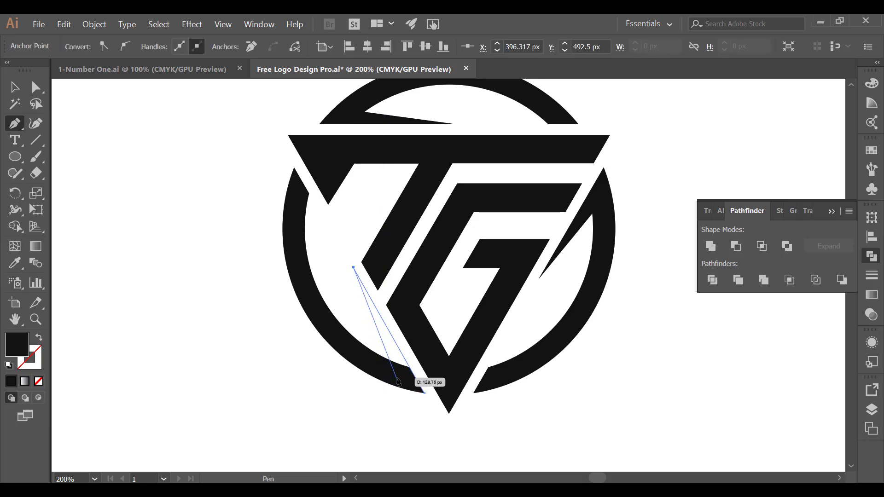
{"action": "left_click", "coordinate": [396, 378]}
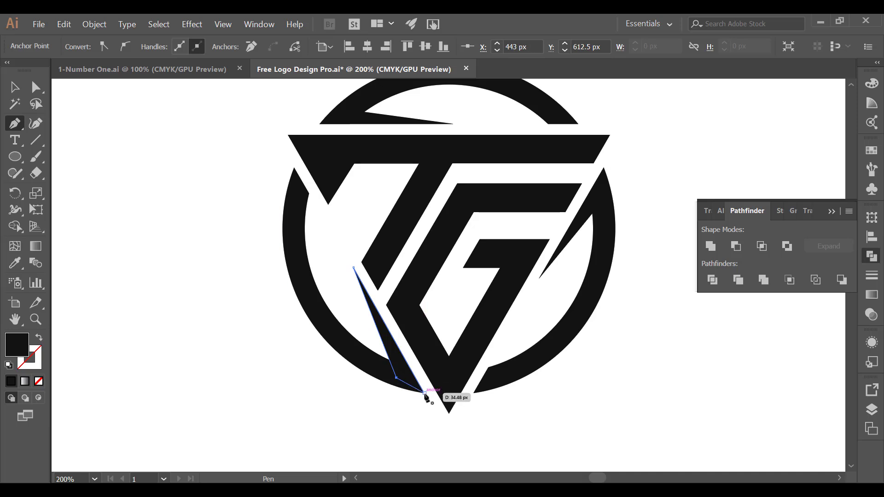
{"action": "left_click", "coordinate": [424, 394]}
Step: Merge the three spikes with the ring segments using Unite and deselect the result
{"action": "left_click", "coordinate": [18, 92]}
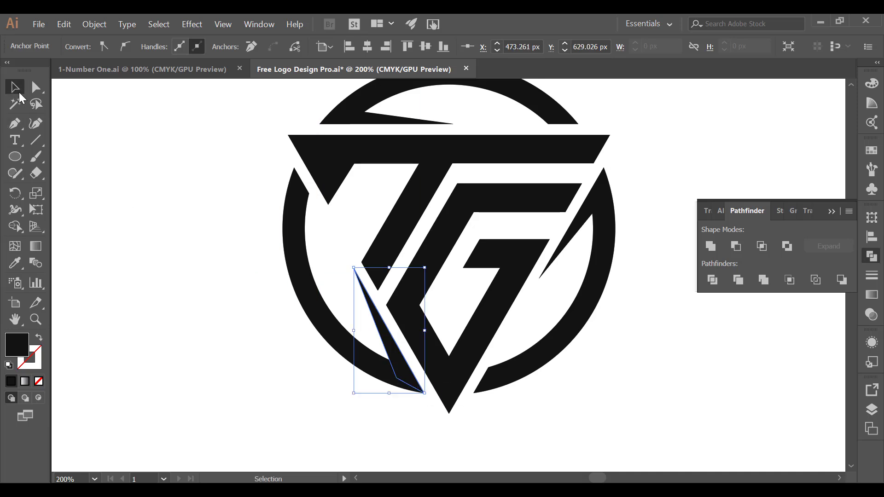
{"action": "left_click", "coordinate": [389, 121], "text": "shift"}
{"action": "left_click", "coordinate": [605, 249], "text": "shift"}
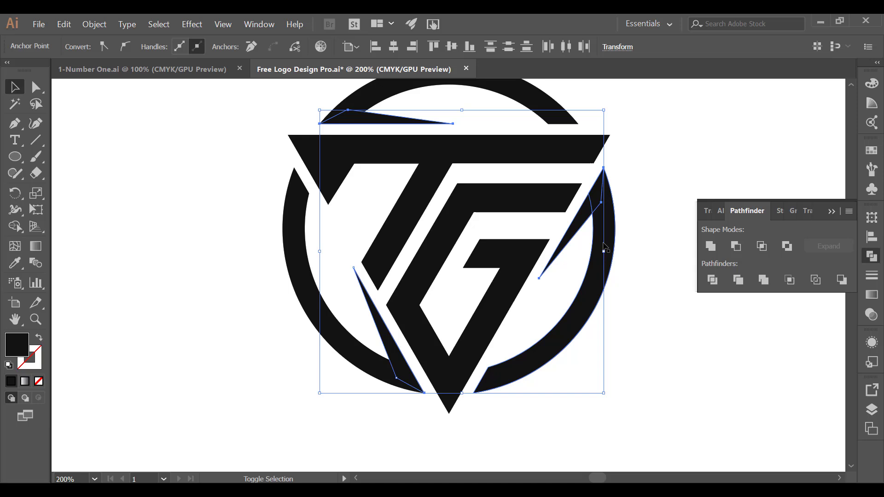
{"action": "left_click", "coordinate": [601, 268], "text": "shift"}
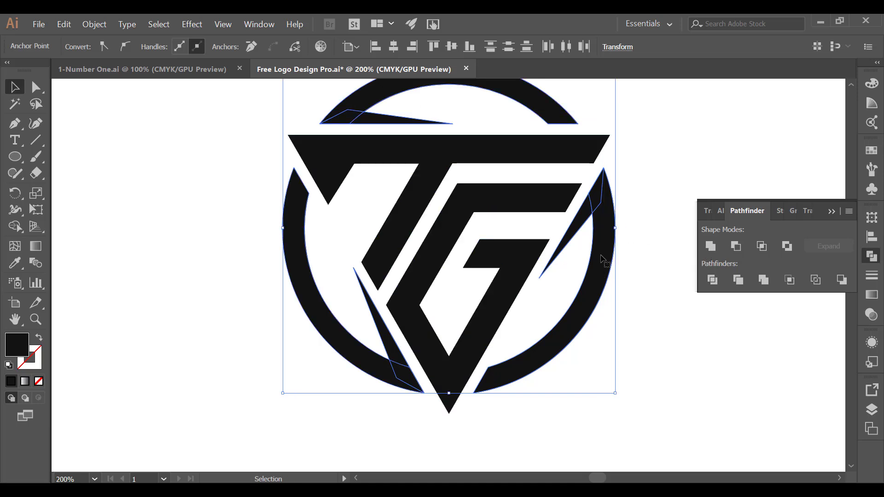
{"action": "left_click", "coordinate": [707, 251]}
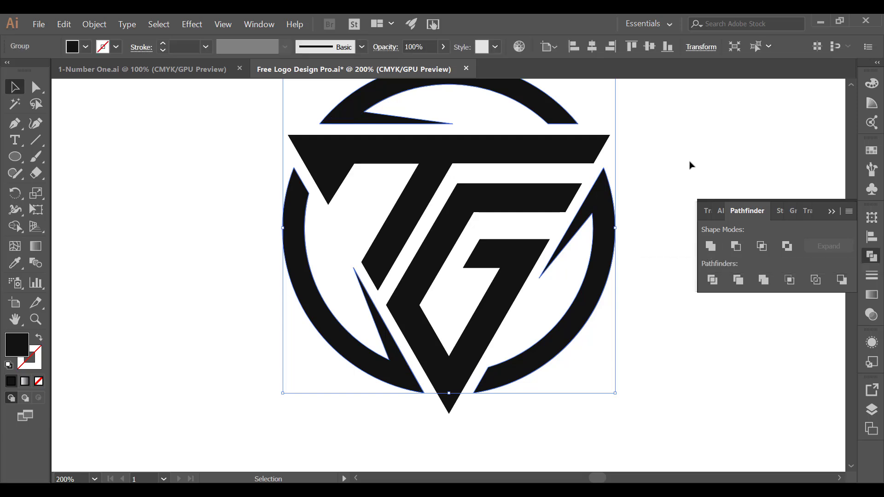
{"action": "left_click", "coordinate": [690, 161]}
{"action": "key", "text": "ctrl+1"}
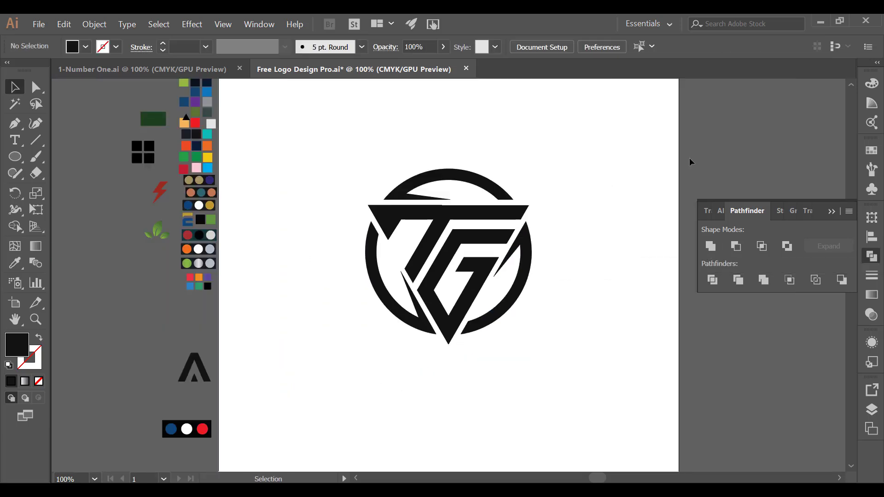
Step: Group the spiked ring and the TG letters into a single logo object
{"action": "left_click", "coordinate": [449, 177]}
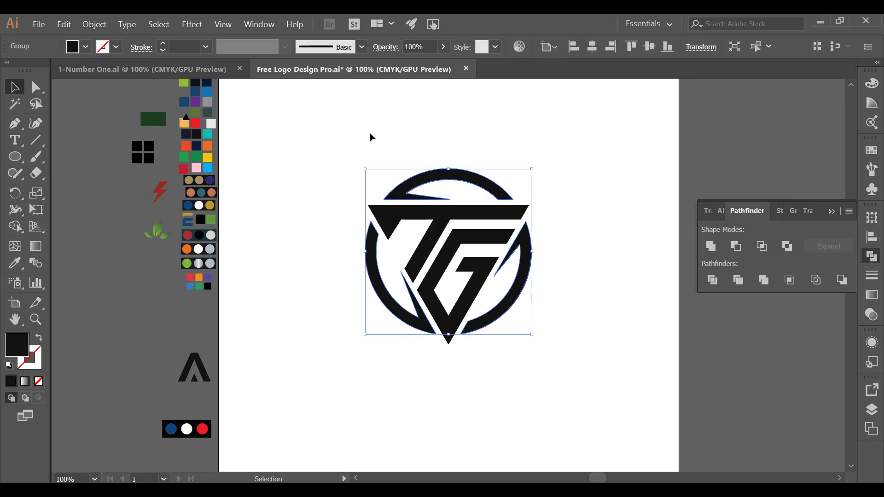
{"action": "left_click_drag", "start_coordinate": [338, 124], "coordinate": [566, 346]}
{"action": "right_click", "coordinate": [481, 245]}
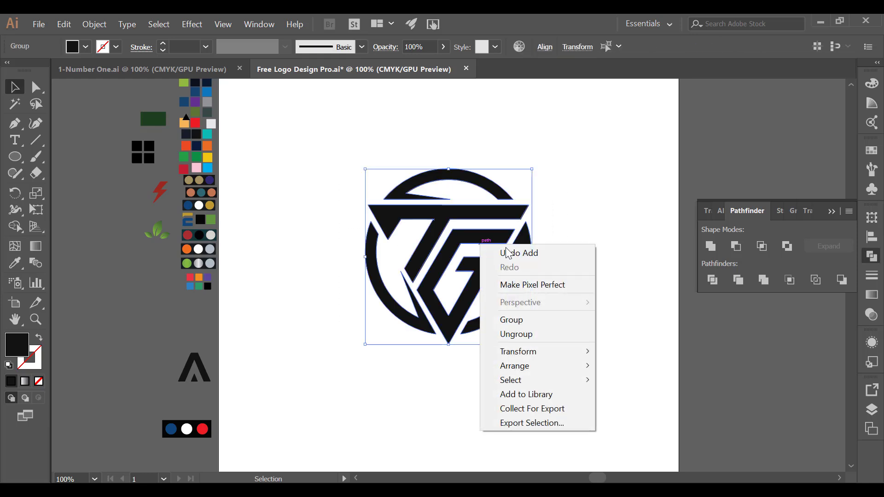
{"action": "left_click", "coordinate": [514, 320]}
{"action": "left_click", "coordinate": [582, 312]}
{"action": "left_click", "coordinate": [532, 246]}
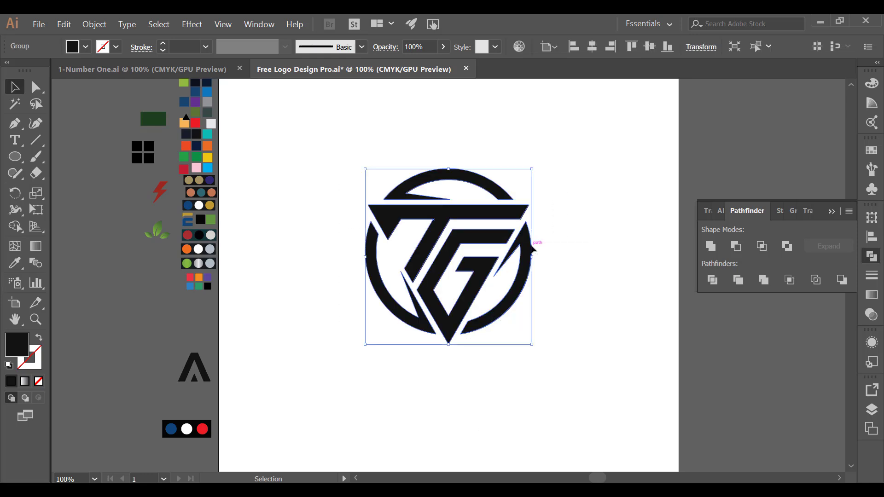
Step: Recolour only the letter T inside the grouped logo with the red sample swatch and deselect it
{"action": "left_click", "coordinate": [13, 262]}
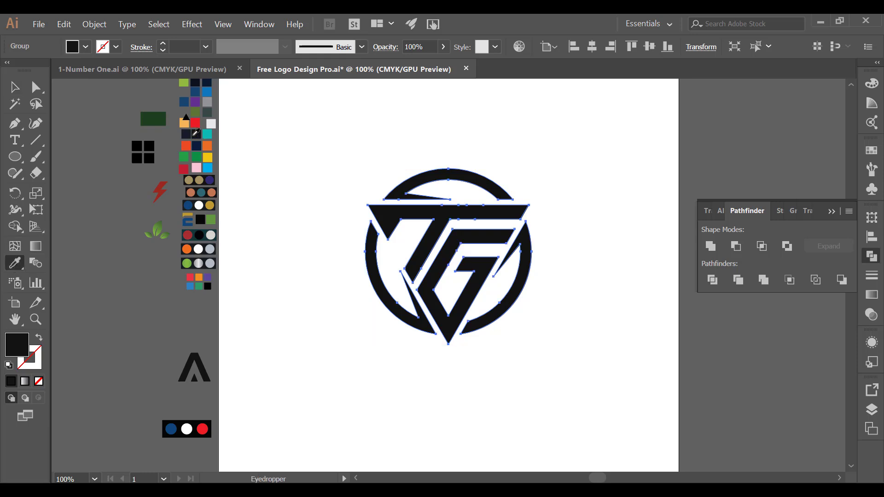
{"action": "left_click", "coordinate": [36, 88]}
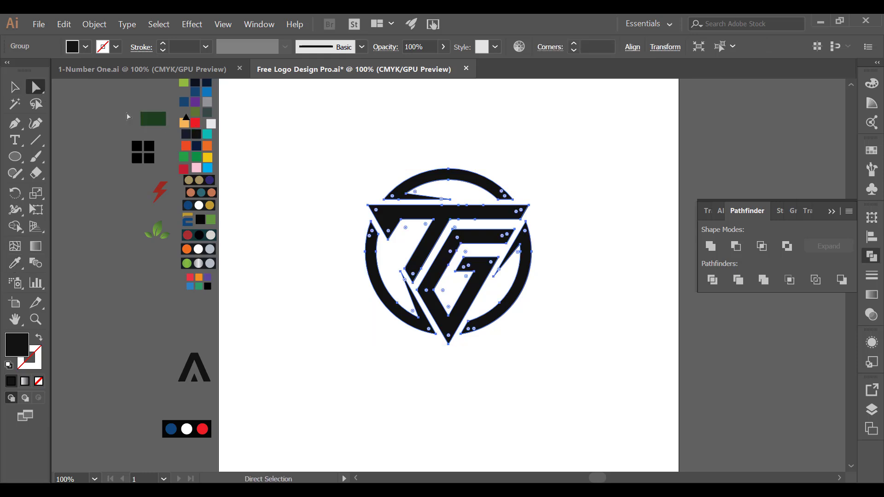
{"action": "left_click", "coordinate": [490, 129]}
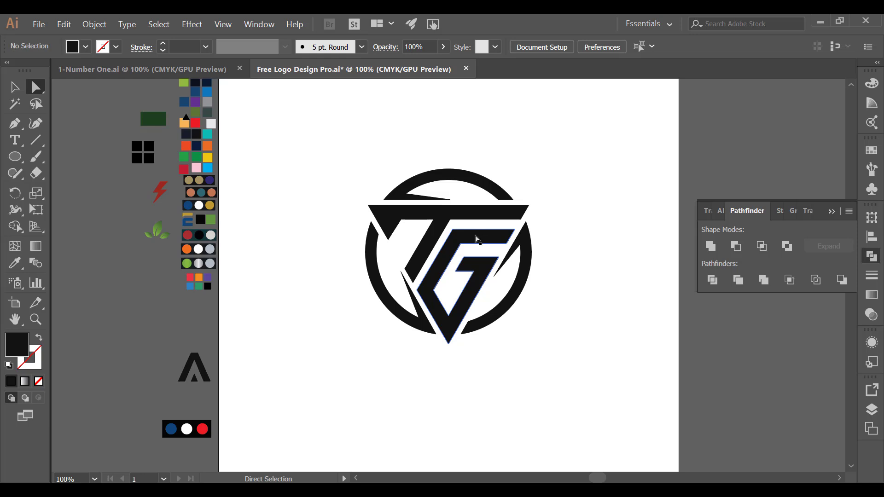
{"action": "left_click", "coordinate": [448, 221]}
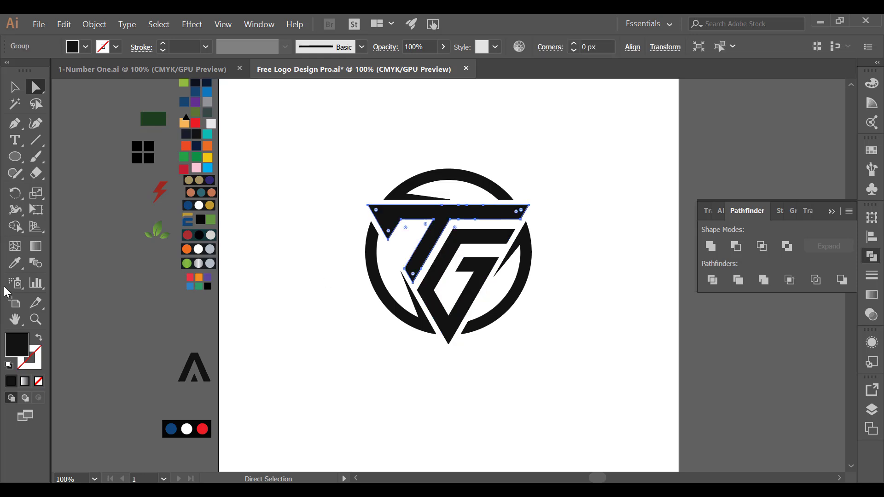
{"action": "left_click", "coordinate": [15, 263]}
{"action": "left_click", "coordinate": [194, 121]}
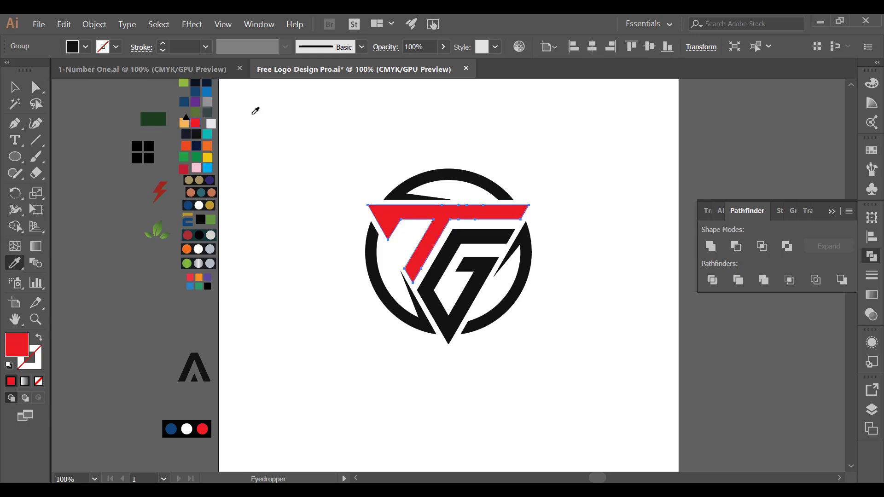
{"action": "left_click", "coordinate": [15, 87]}
{"action": "left_click", "coordinate": [501, 127]}
Step: Centre the whole logo vertically on the artboard and deselect it
{"action": "key", "text": "ctrl+0"}
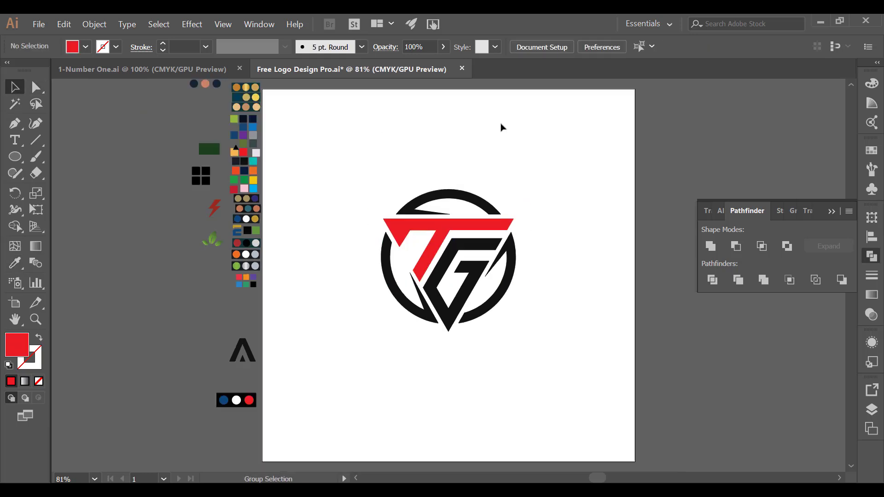
{"action": "key", "text": "space"}
{"action": "left_click_drag", "start_coordinate": [588, 203], "coordinate": [555, 205]}
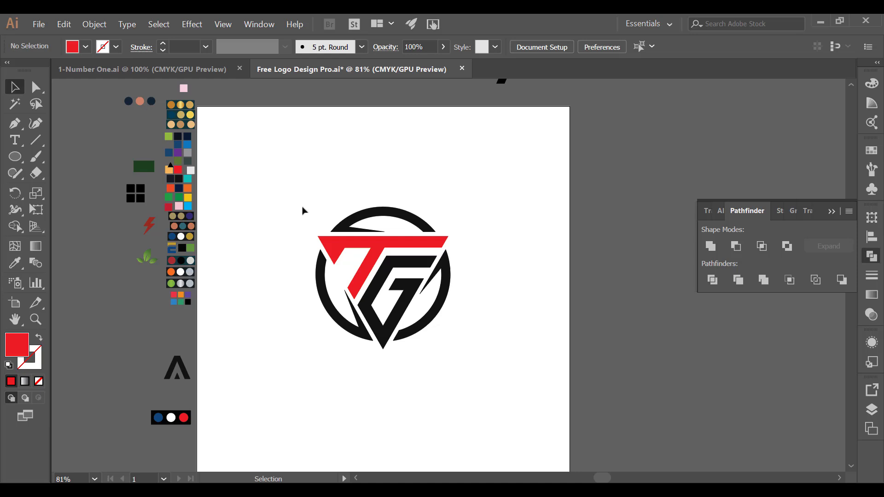
{"action": "left_click_drag", "start_coordinate": [306, 182], "coordinate": [494, 340]}
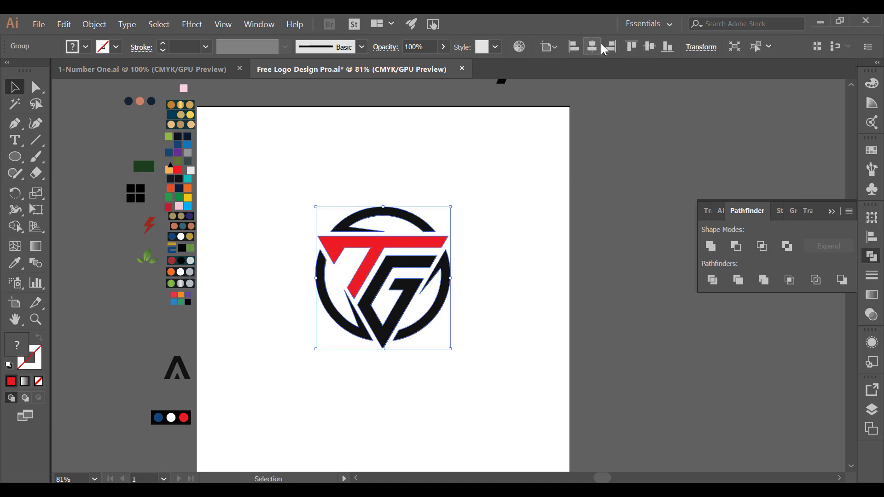
{"action": "left_click", "coordinate": [647, 53]}
{"action": "left_click", "coordinate": [539, 209]}
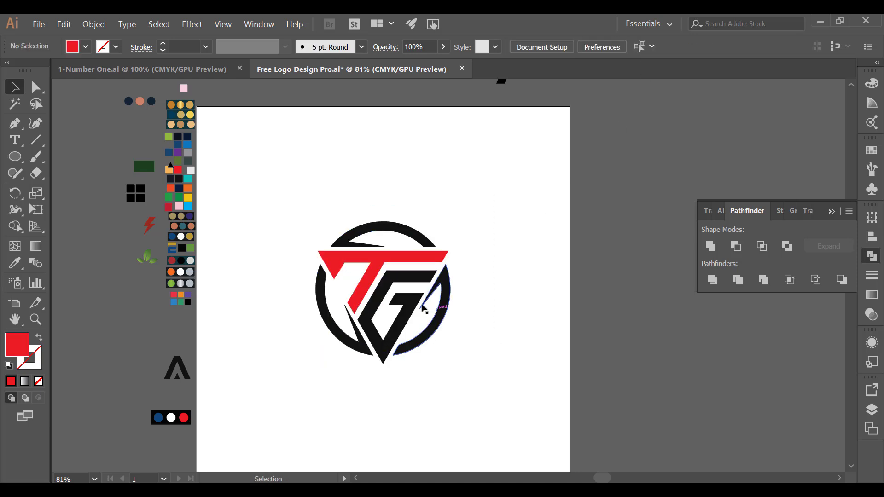
Step: Scale the logo up proportionally from its centre to about one and a half times its size
{"action": "left_click", "coordinate": [449, 301]}
{"action": "left_click_drag", "start_coordinate": [451, 292], "coordinate": [488, 297]}
{"action": "left_click", "coordinate": [569, 306]}
{"action": "left_click", "coordinate": [485, 299]}
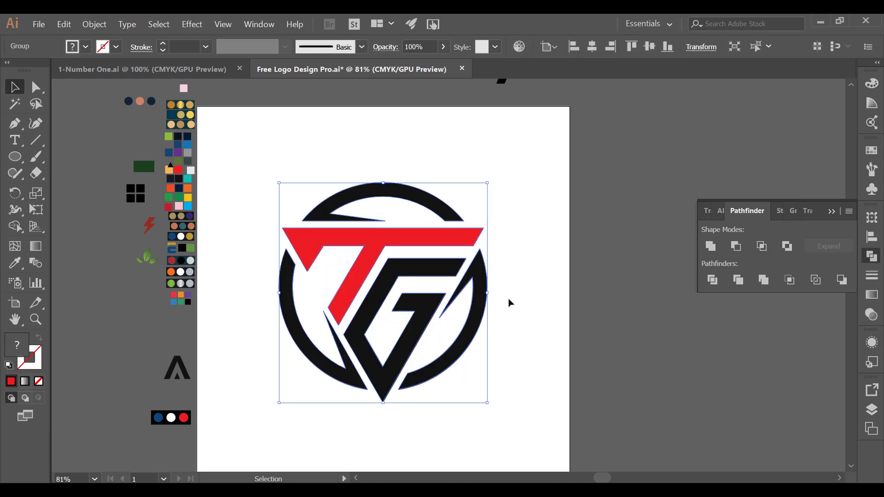
Step: Copy the logo, and enlarge the original proportionally around its centre until it nearly fills the artboard
{"action": "left_click", "coordinate": [64, 24]}
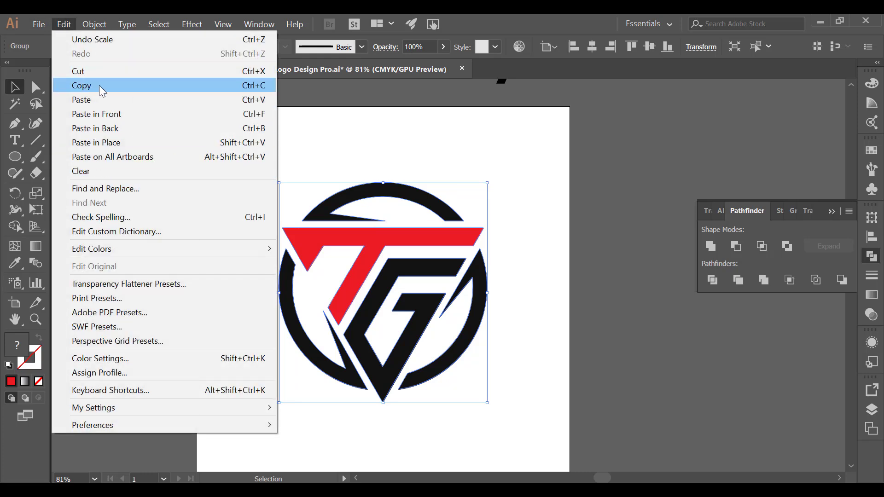
{"action": "left_click", "coordinate": [90, 85]}
{"action": "left_click", "coordinate": [486, 218]}
{"action": "left_click", "coordinate": [461, 215]}
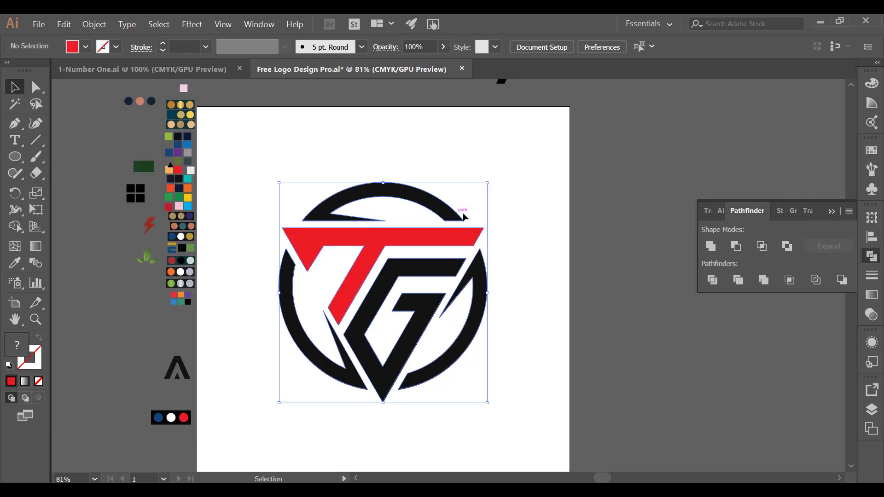
{"action": "scroll", "coordinate": [514, 254], "scroll_direction": "down", "scroll_amount": 1}
{"action": "key", "text": "ctrl+minus"}
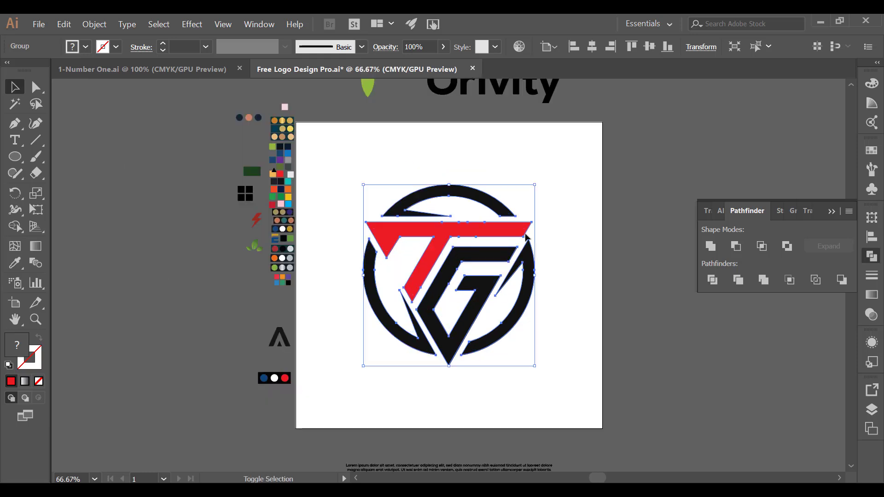
{"action": "left_click_drag", "start_coordinate": [537, 186], "coordinate": [591, 125]}
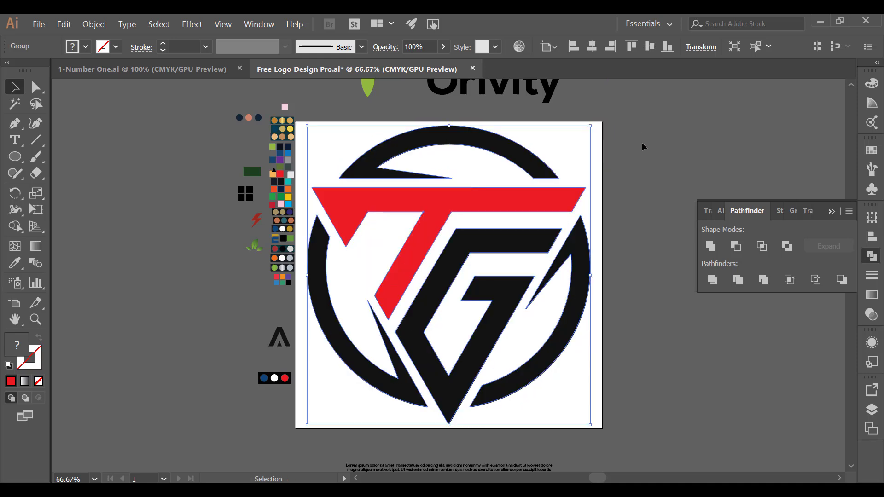
Step: Fade the enlarged logo into a watermark by lowering its opacity to 4%, and deselect it
{"action": "left_click", "coordinate": [872, 314]}
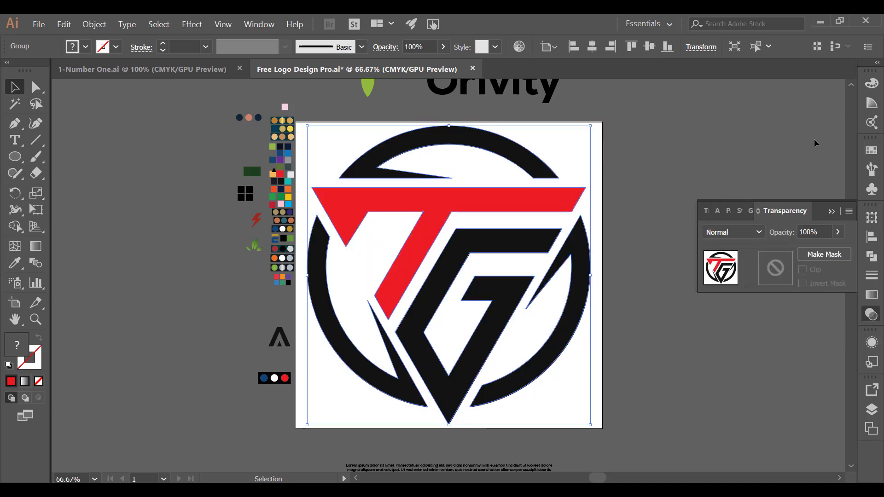
{"action": "left_click", "coordinate": [831, 232]}
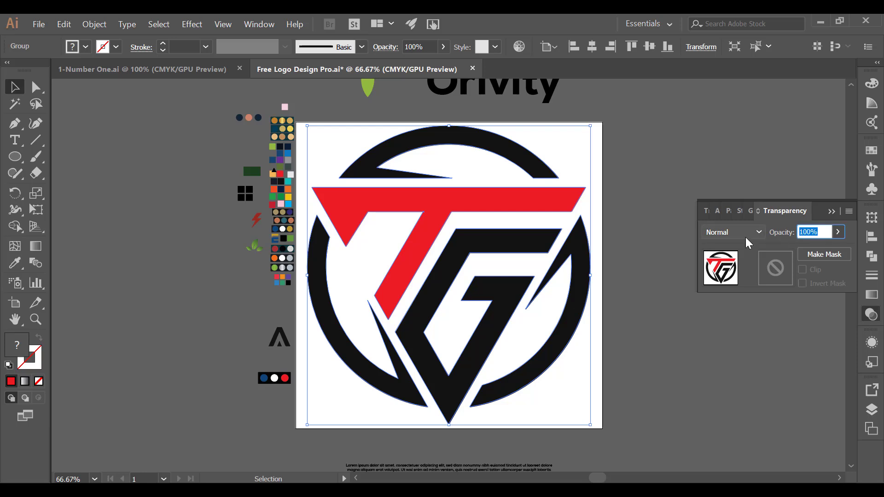
{"action": "type", "text": "30"}
{"action": "key", "text": "Return"}
{"action": "type", "text": "10"}
{"action": "key", "text": "Return"}
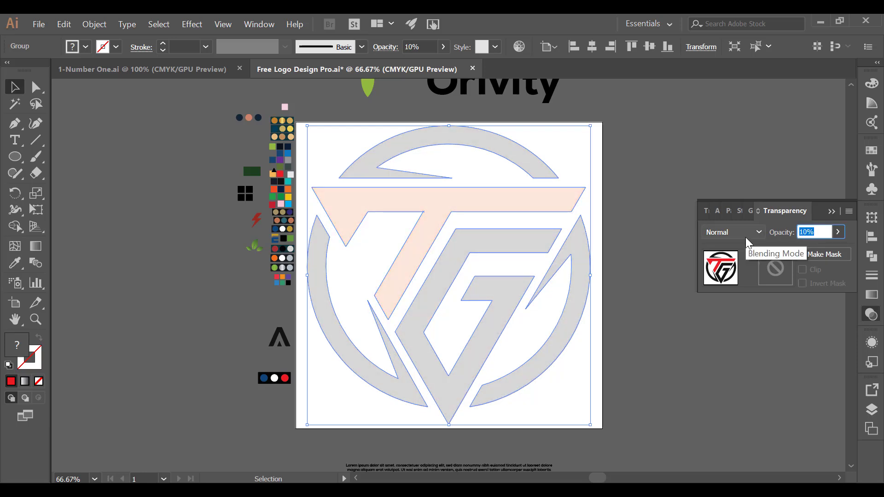
{"action": "type", "text": "0"}
{"action": "key", "text": "Return"}
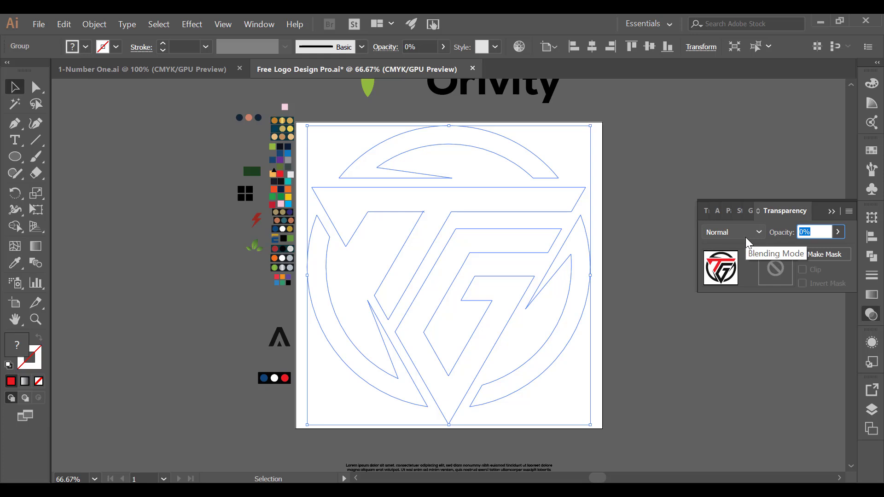
{"action": "key", "text": "Up"}
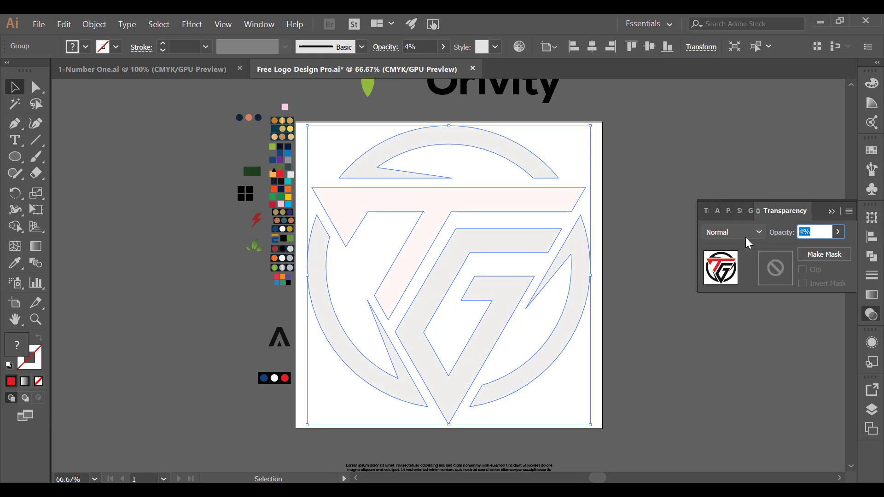
{"action": "left_click", "coordinate": [640, 292]}
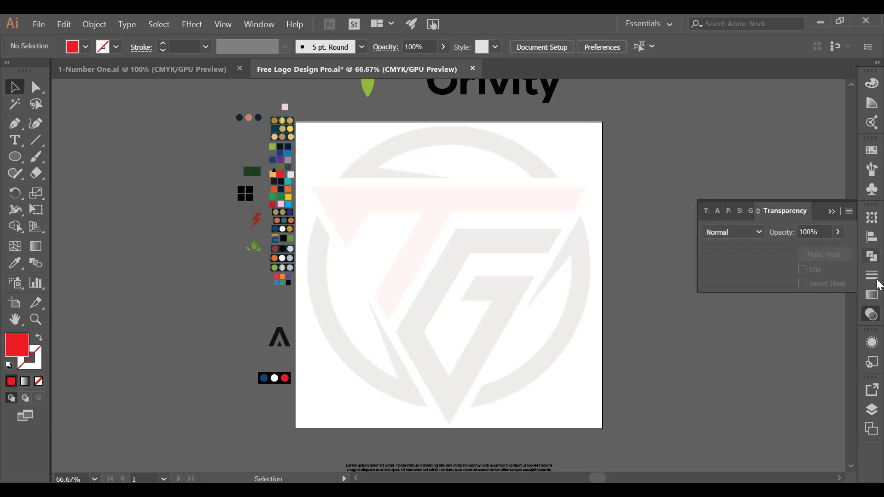
{"action": "left_click", "coordinate": [872, 314]}
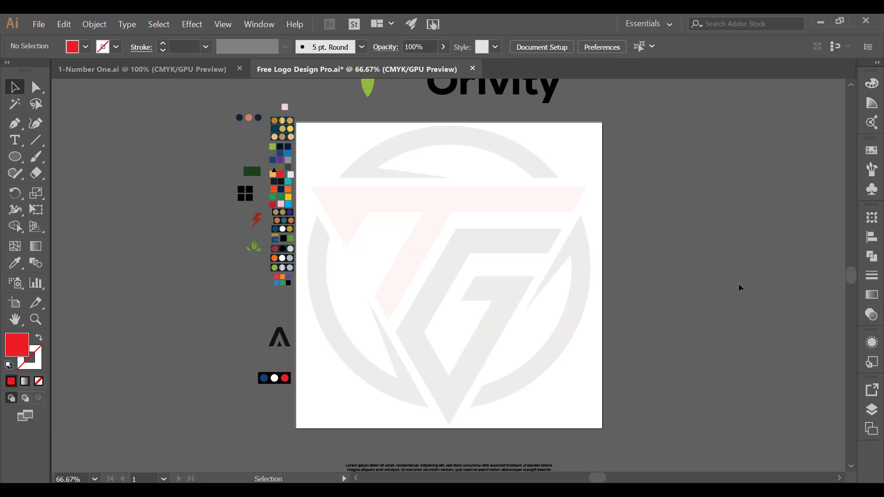
Step: Paste the copied full-colour logo in place in front of the faded watermark and deselect it
{"action": "key", "text": "a"}
{"action": "key", "text": "v"}
{"action": "key", "text": "ctrl+z"}
{"action": "left_click", "coordinate": [739, 297]}
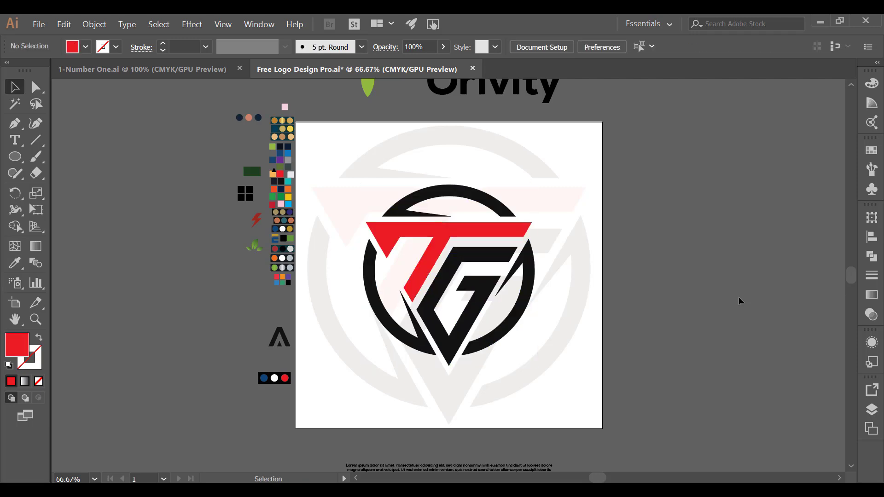
Step: Try a fainter watermark by setting the enlarged background logo's opacity to 1%, and deselect it
{"action": "left_click", "coordinate": [587, 266]}
{"action": "left_click", "coordinate": [872, 314]}
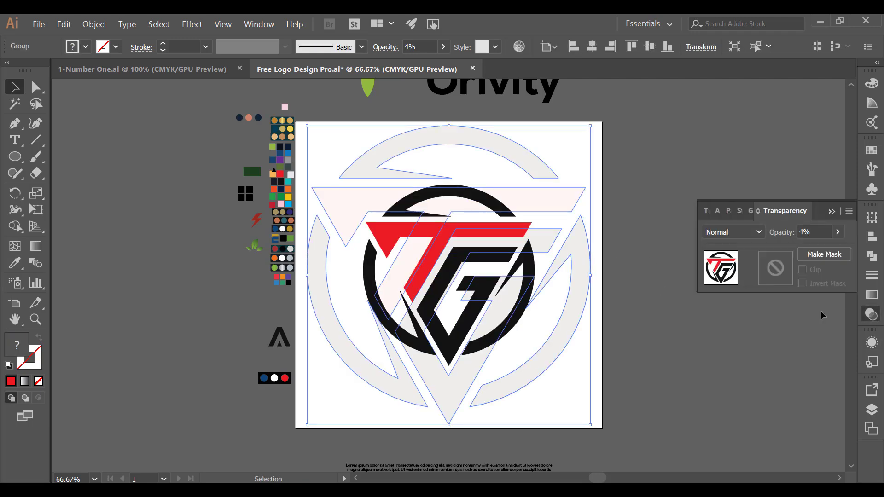
{"action": "left_click", "coordinate": [815, 233]}
{"action": "type", "text": "2"}
{"action": "key", "text": "Return"}
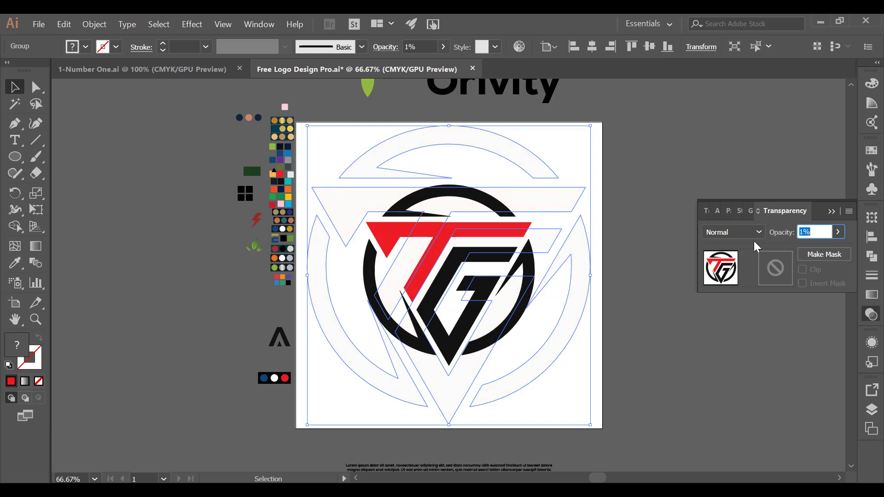
{"action": "left_click", "coordinate": [757, 359]}
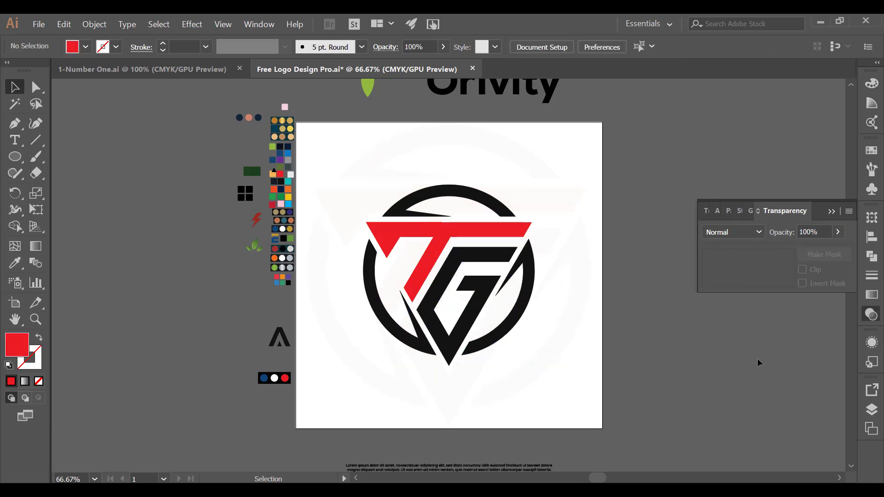
Step: Raise the enlarged watermark logo's opacity to 2% and deselect it to judge the contrast
{"action": "left_click", "coordinate": [588, 273]}
{"action": "left_click", "coordinate": [814, 232]}
{"action": "type", "text": "2"}
{"action": "key", "text": "Return"}
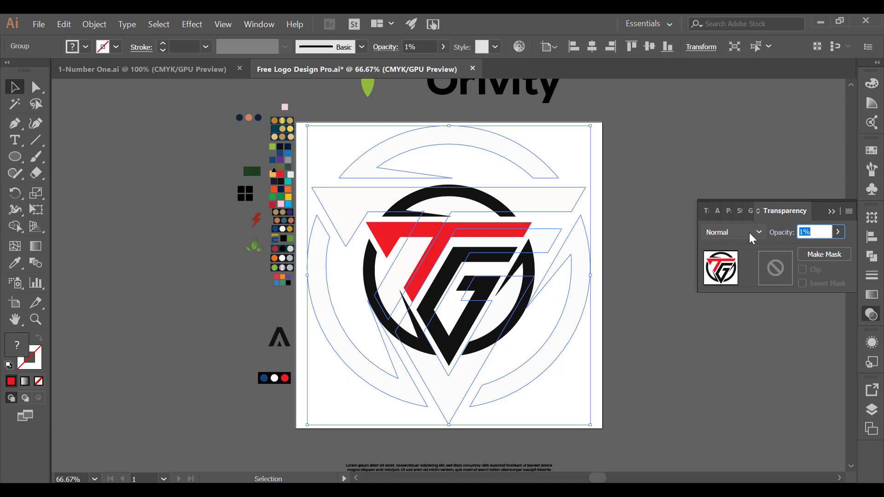
{"action": "left_click", "coordinate": [707, 356]}
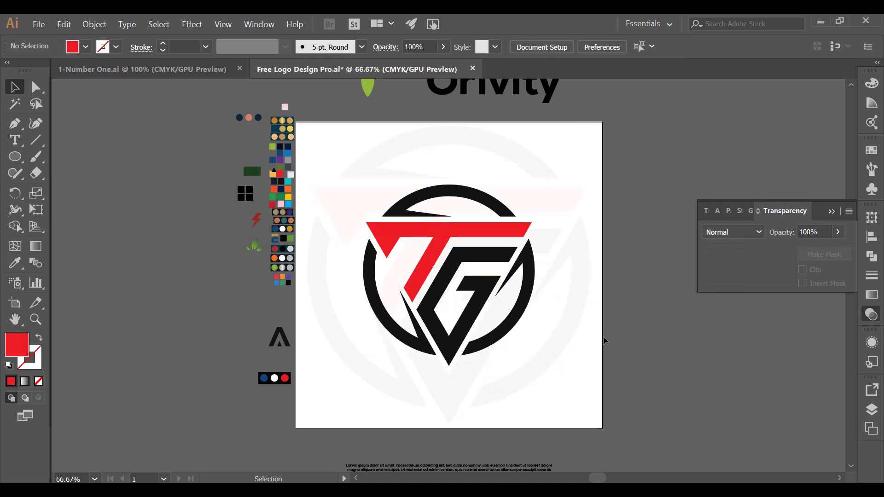
Step: Set the enlarged watermark logo's opacity to 3%, deselect it and put the transparency settings away
{"action": "left_click", "coordinate": [568, 330]}
{"action": "left_click", "coordinate": [822, 234]}
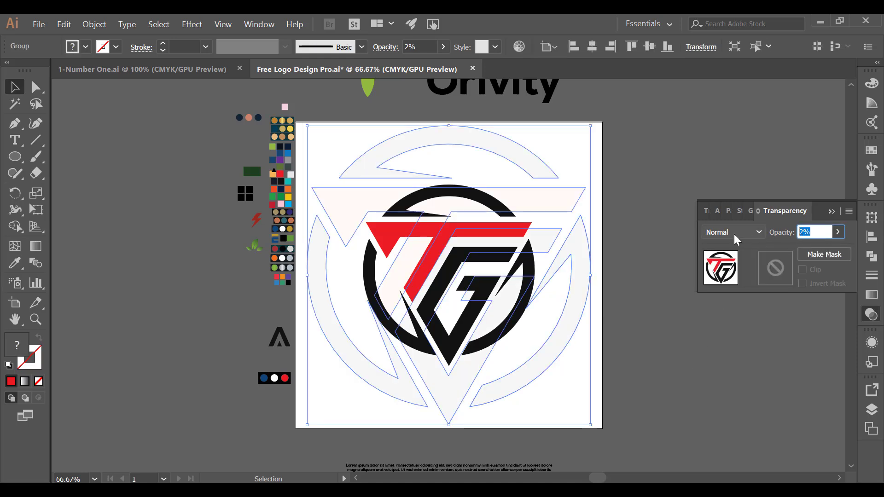
{"action": "type", "text": "3"}
{"action": "key", "text": "Return"}
{"action": "left_click", "coordinate": [704, 365]}
{"action": "left_click", "coordinate": [871, 315]}
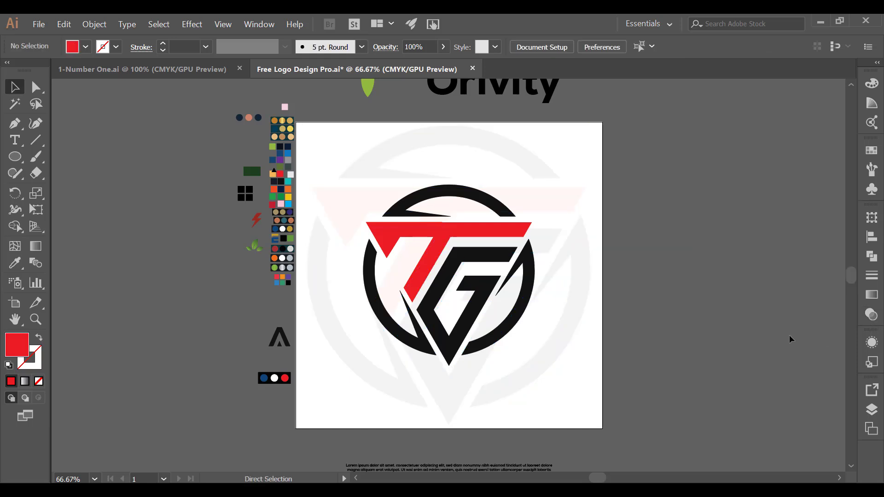
Step: Apply a Drop Shadow to the full-colour logo with Multiply mode, 75% opacity, 7 px X and Y offsets and 5 px blur, and deselect it
{"action": "key", "text": "ctrl+alt+0"}
{"action": "left_click_drag", "start_coordinate": [764, 331], "coordinate": [757, 337]}
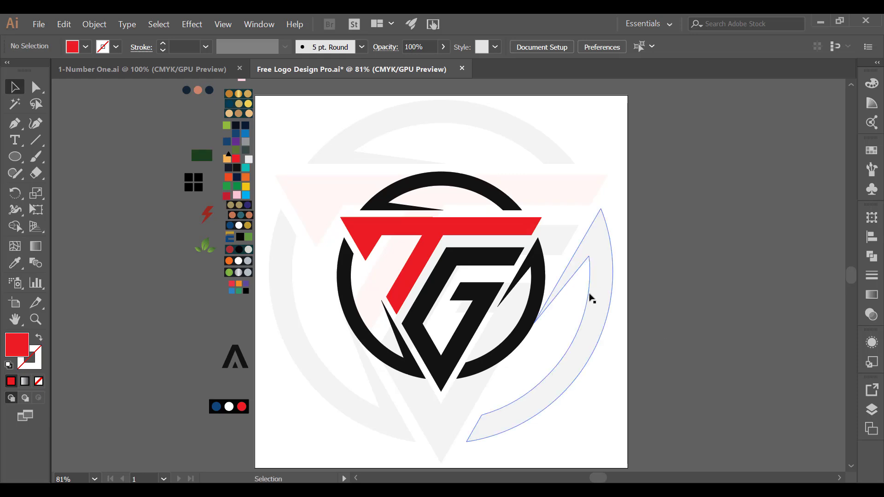
{"action": "left_click", "coordinate": [538, 268]}
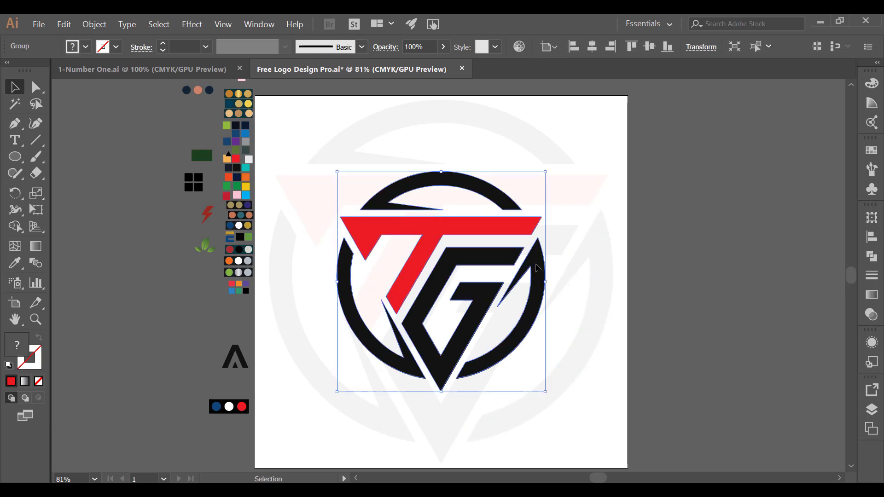
{"action": "left_click", "coordinate": [192, 24]}
{"action": "mouse_move", "coordinate": [208, 202]}
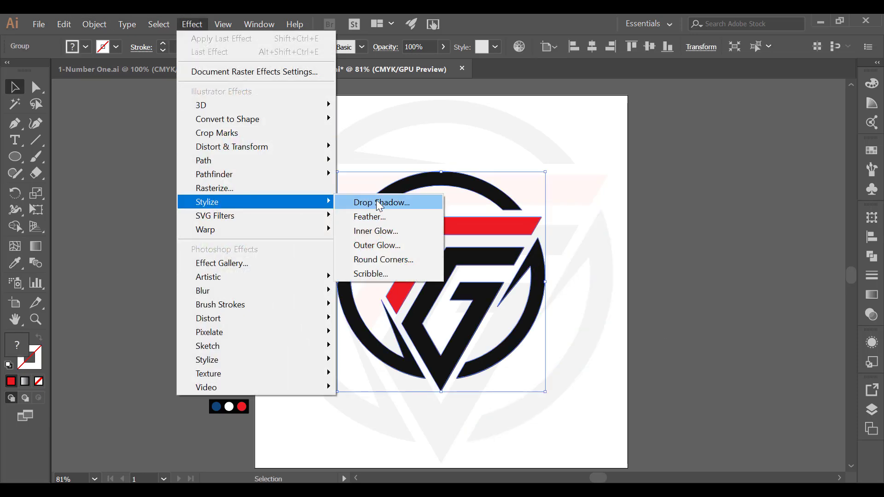
{"action": "left_click", "coordinate": [377, 201]}
{"action": "left_click", "coordinate": [481, 318]}
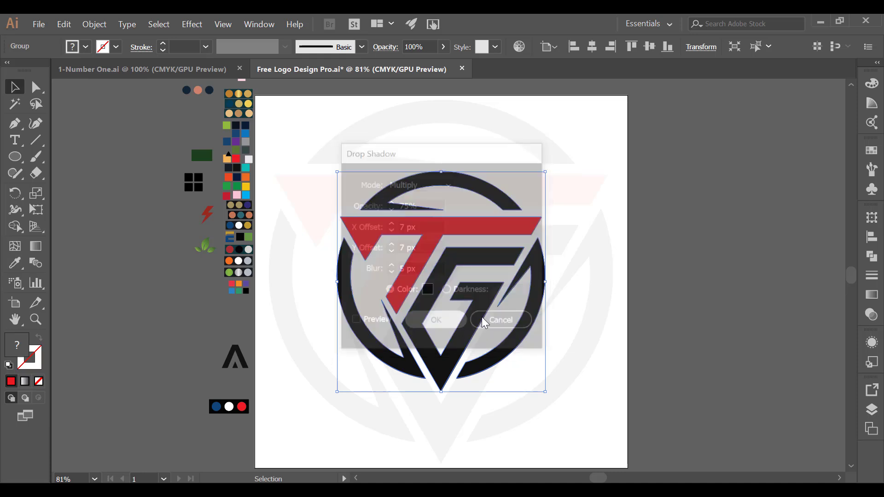
{"action": "left_click", "coordinate": [692, 301]}
{"action": "scroll", "coordinate": [694, 304], "scroll_direction": "down", "scroll_amount": 1}
{"action": "left_click_drag", "start_coordinate": [695, 304], "coordinate": [681, 330]}
{"action": "left_click", "coordinate": [555, 361]}
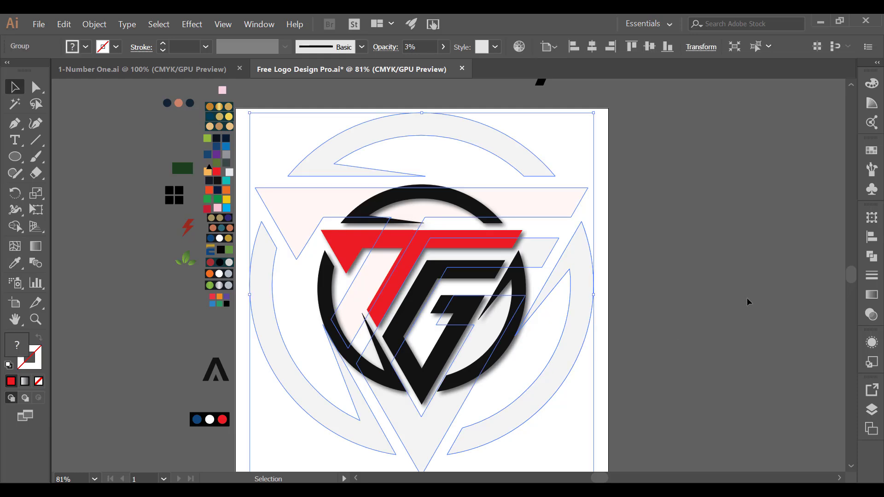
{"action": "scroll", "coordinate": [737, 290], "scroll_direction": "down", "scroll_amount": 1}
{"action": "left_click", "coordinate": [727, 284]}
{"action": "left_click_drag", "start_coordinate": [727, 279], "coordinate": [717, 299]}
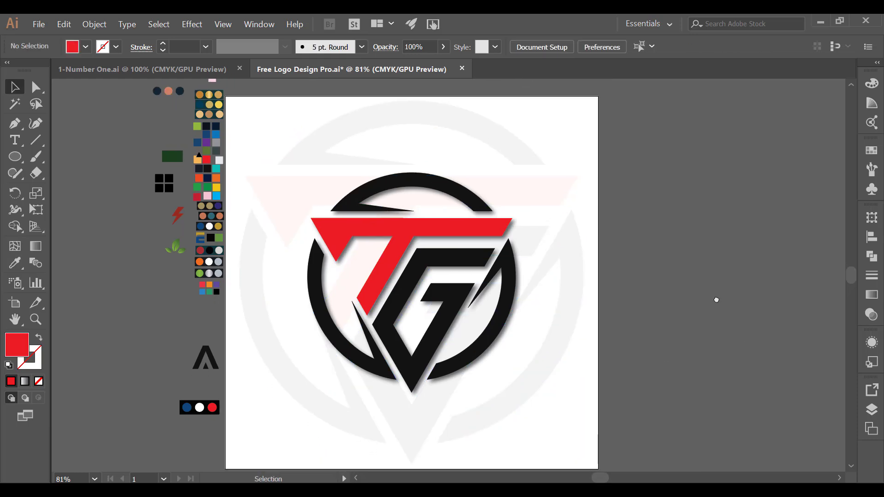